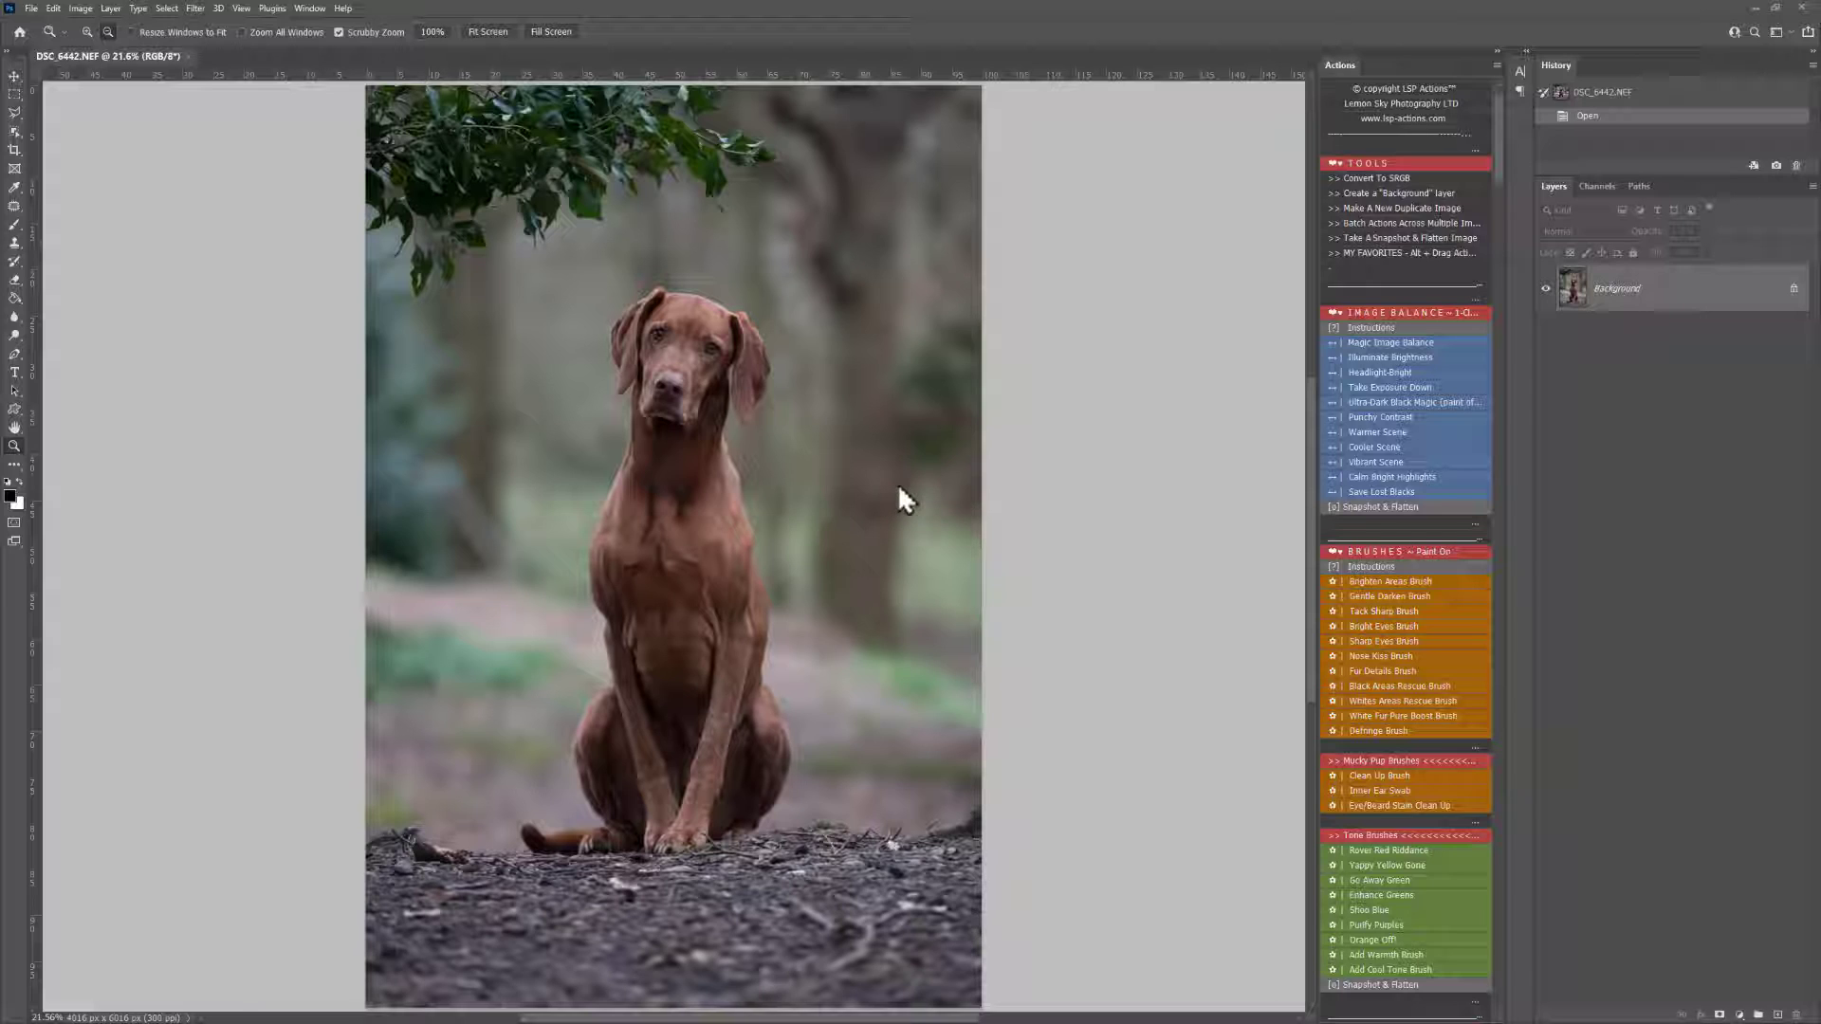
# - Run the Magic Image Balance action and toggle its layer group's visibility to compare before and after
pyautogui.scroll(2, 1400, 400)
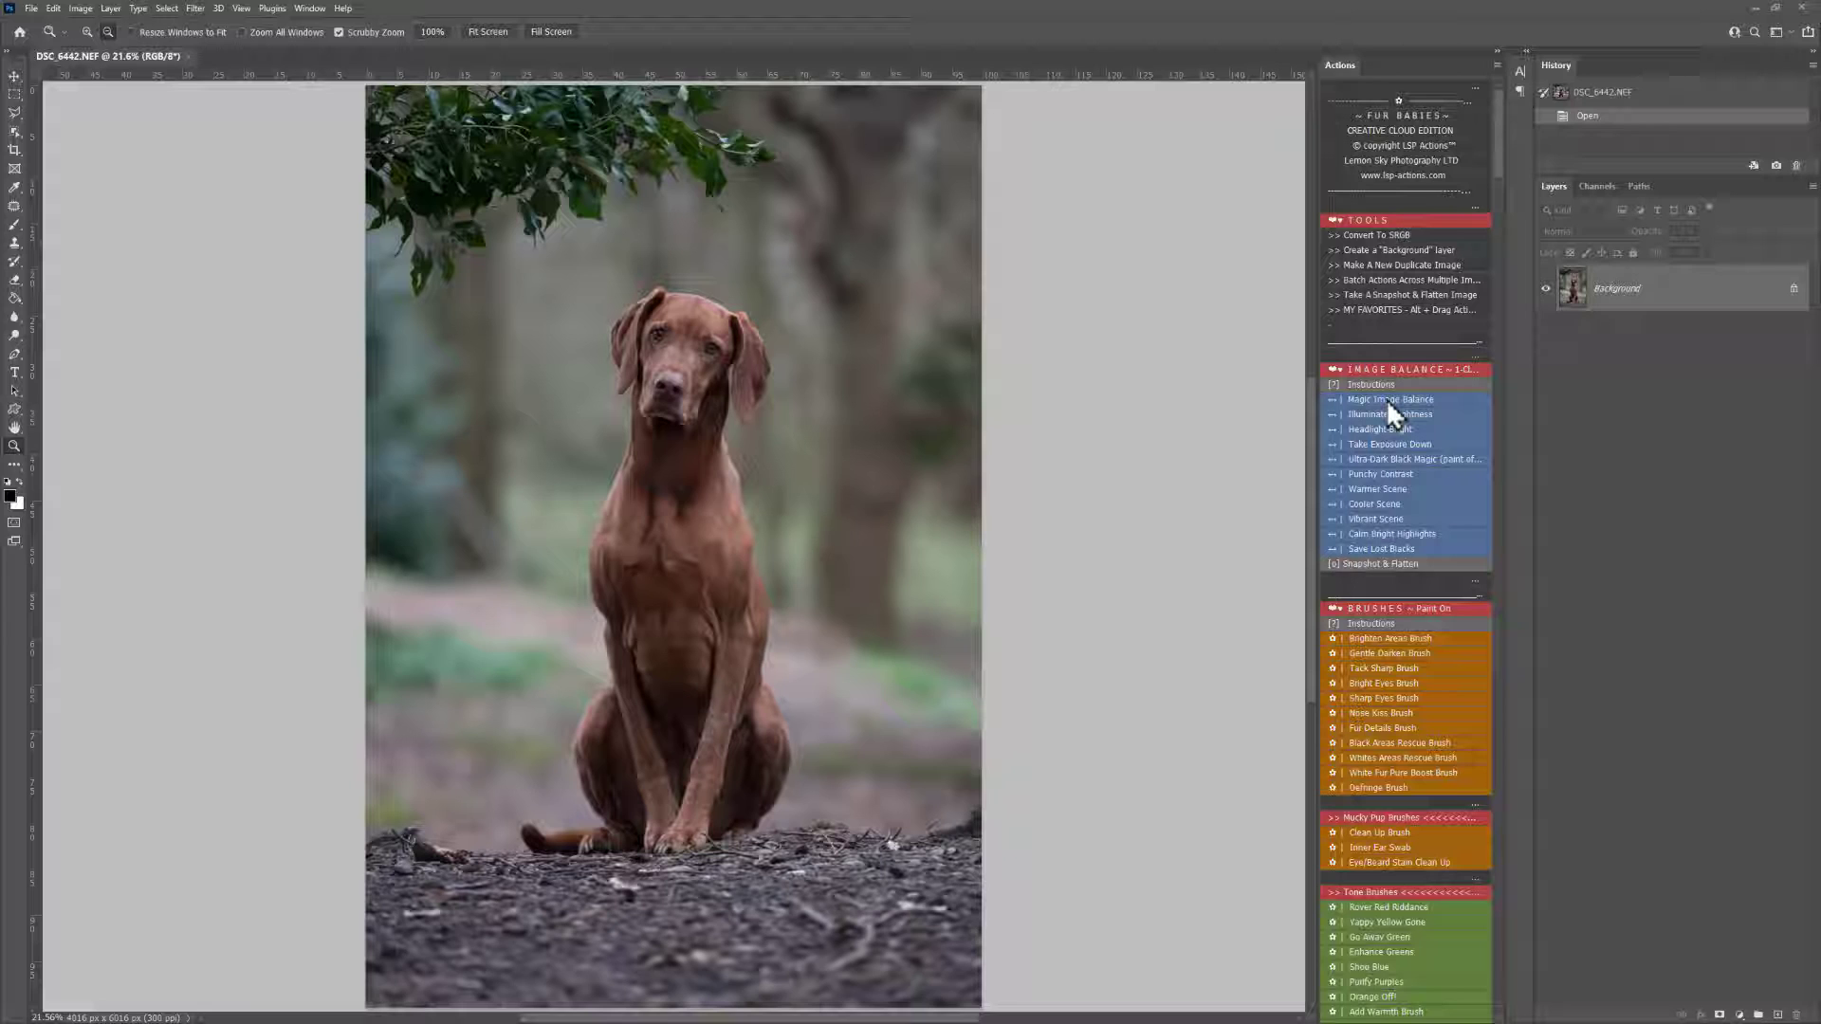
pyautogui.click(1385, 398)
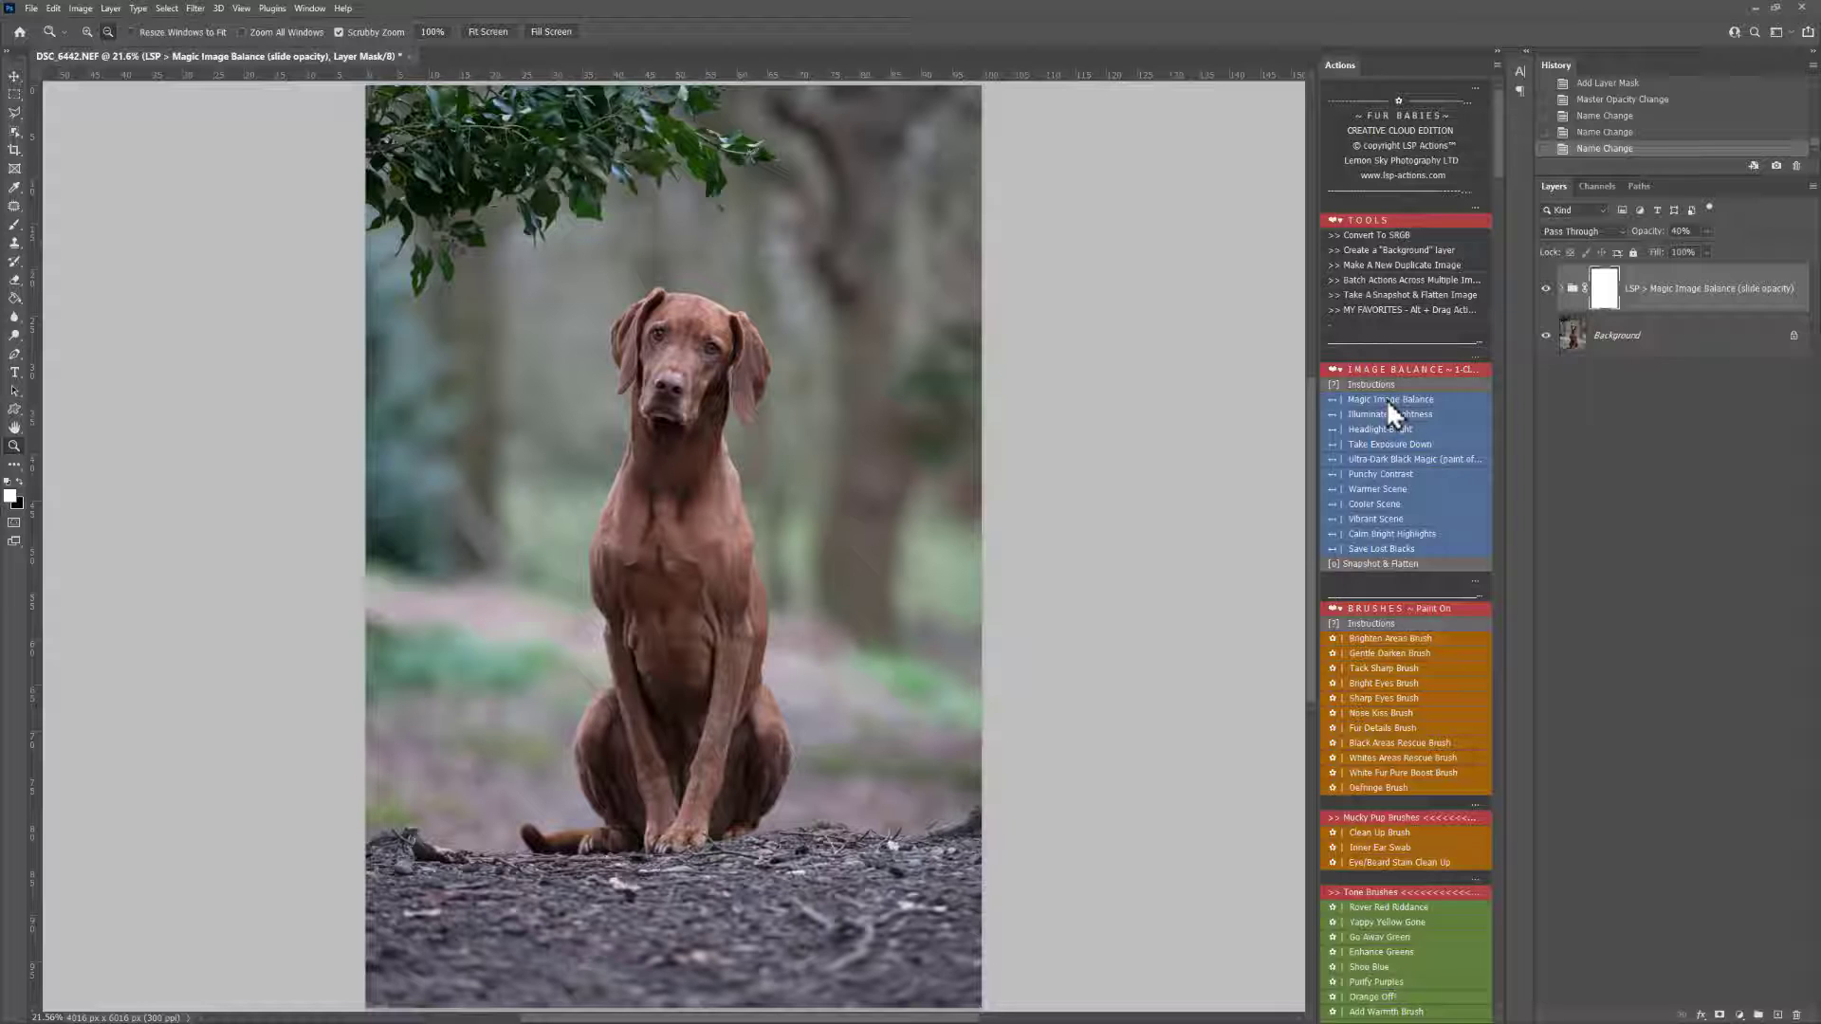
pyautogui.click(1546, 289)
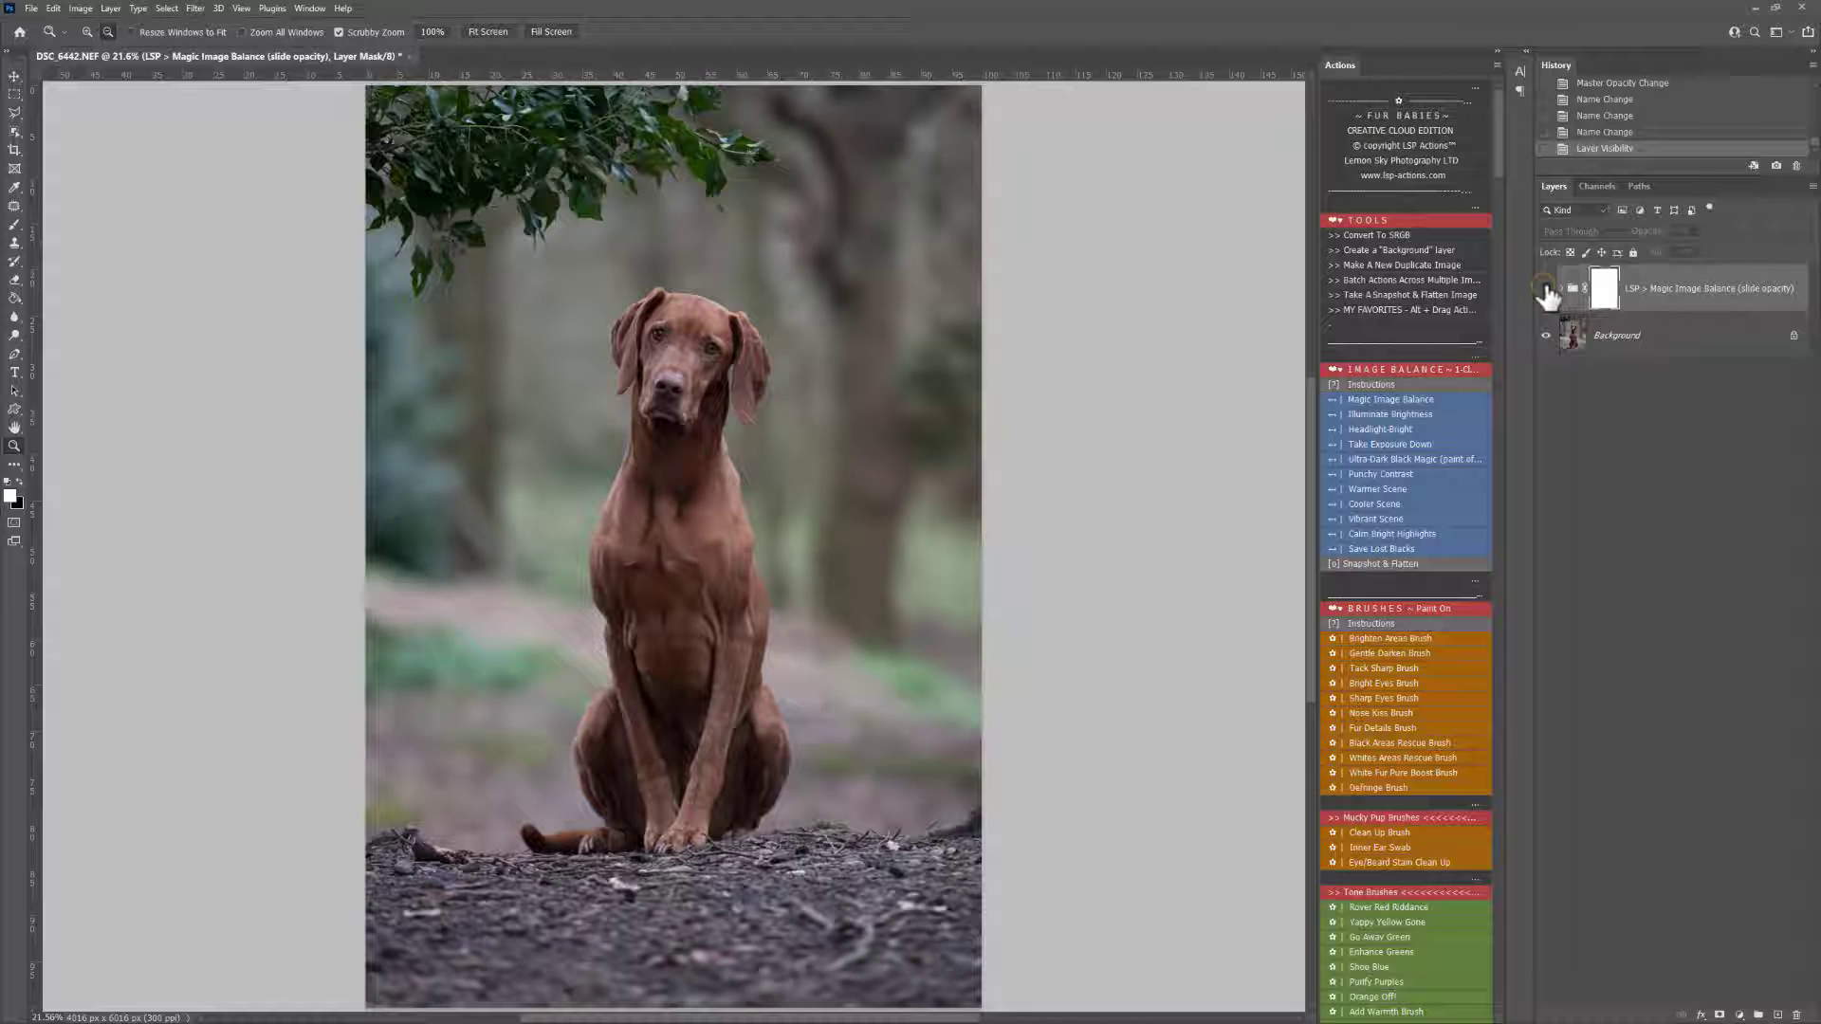
pyautogui.click(1546, 290)
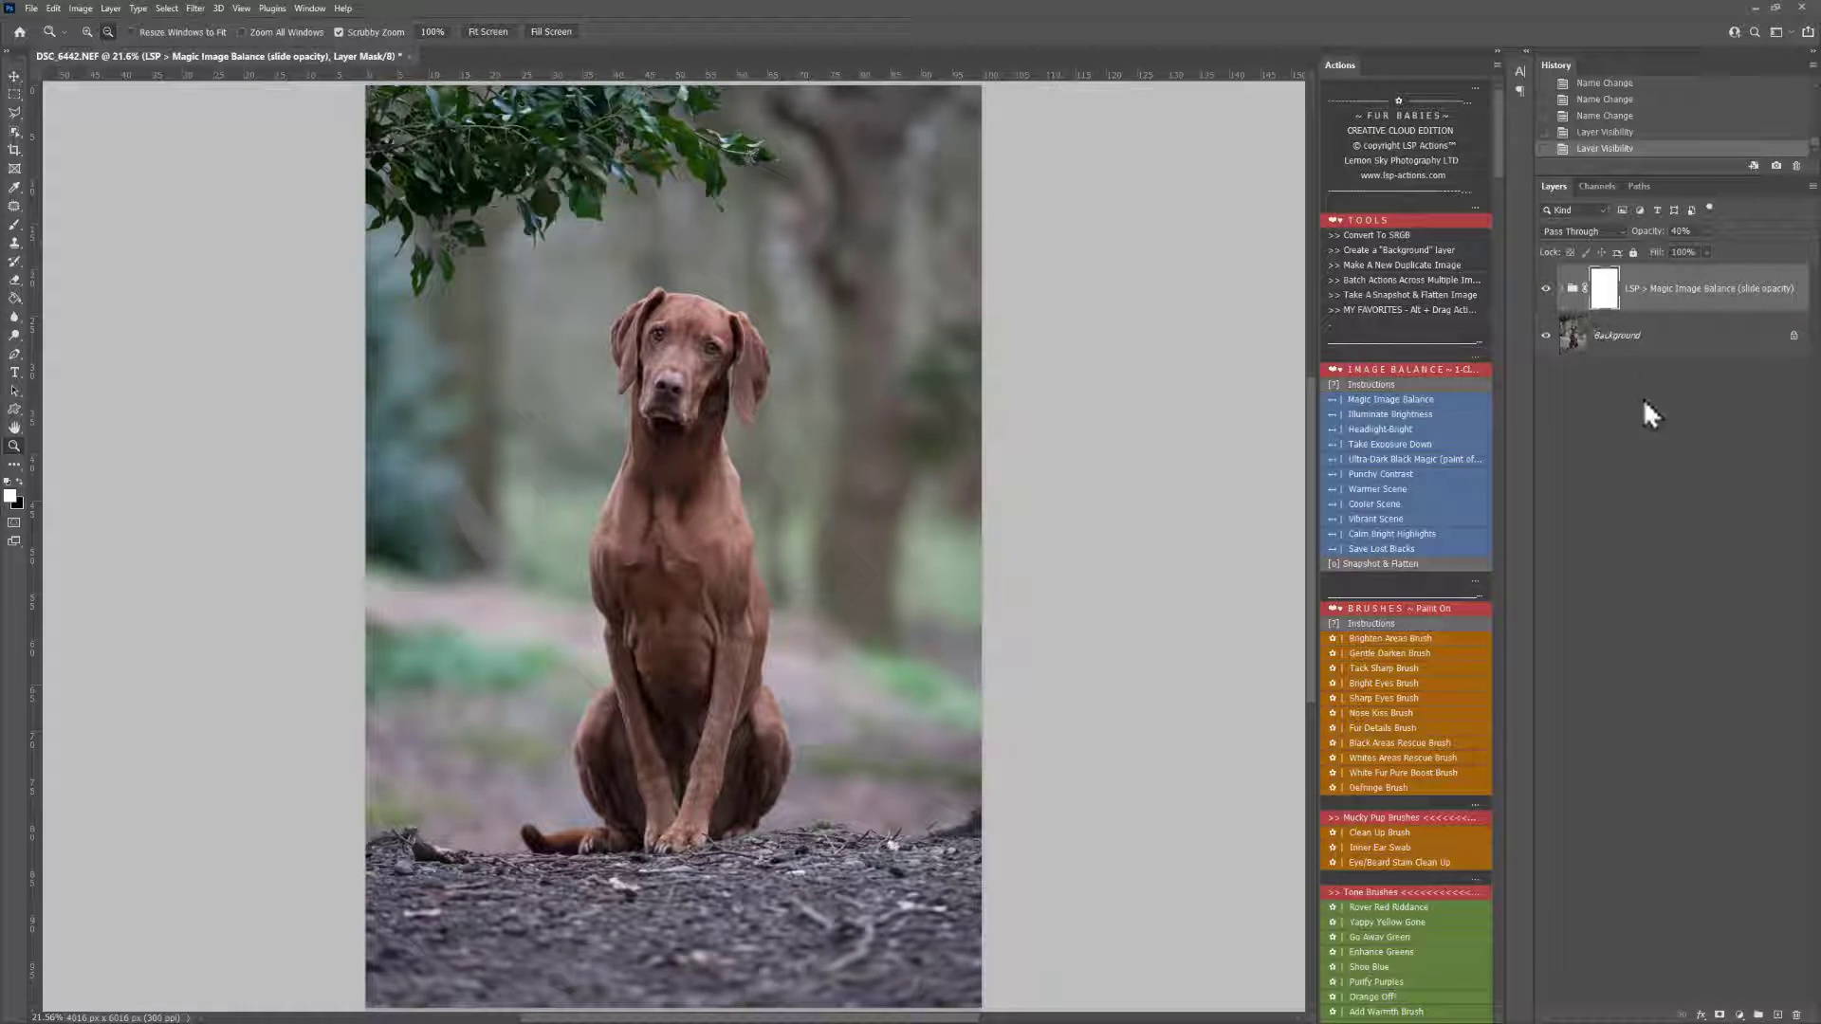
# - Run the Warmer Scene action on the photo and set its layer opacity to 34%
pyautogui.click(1387, 491)
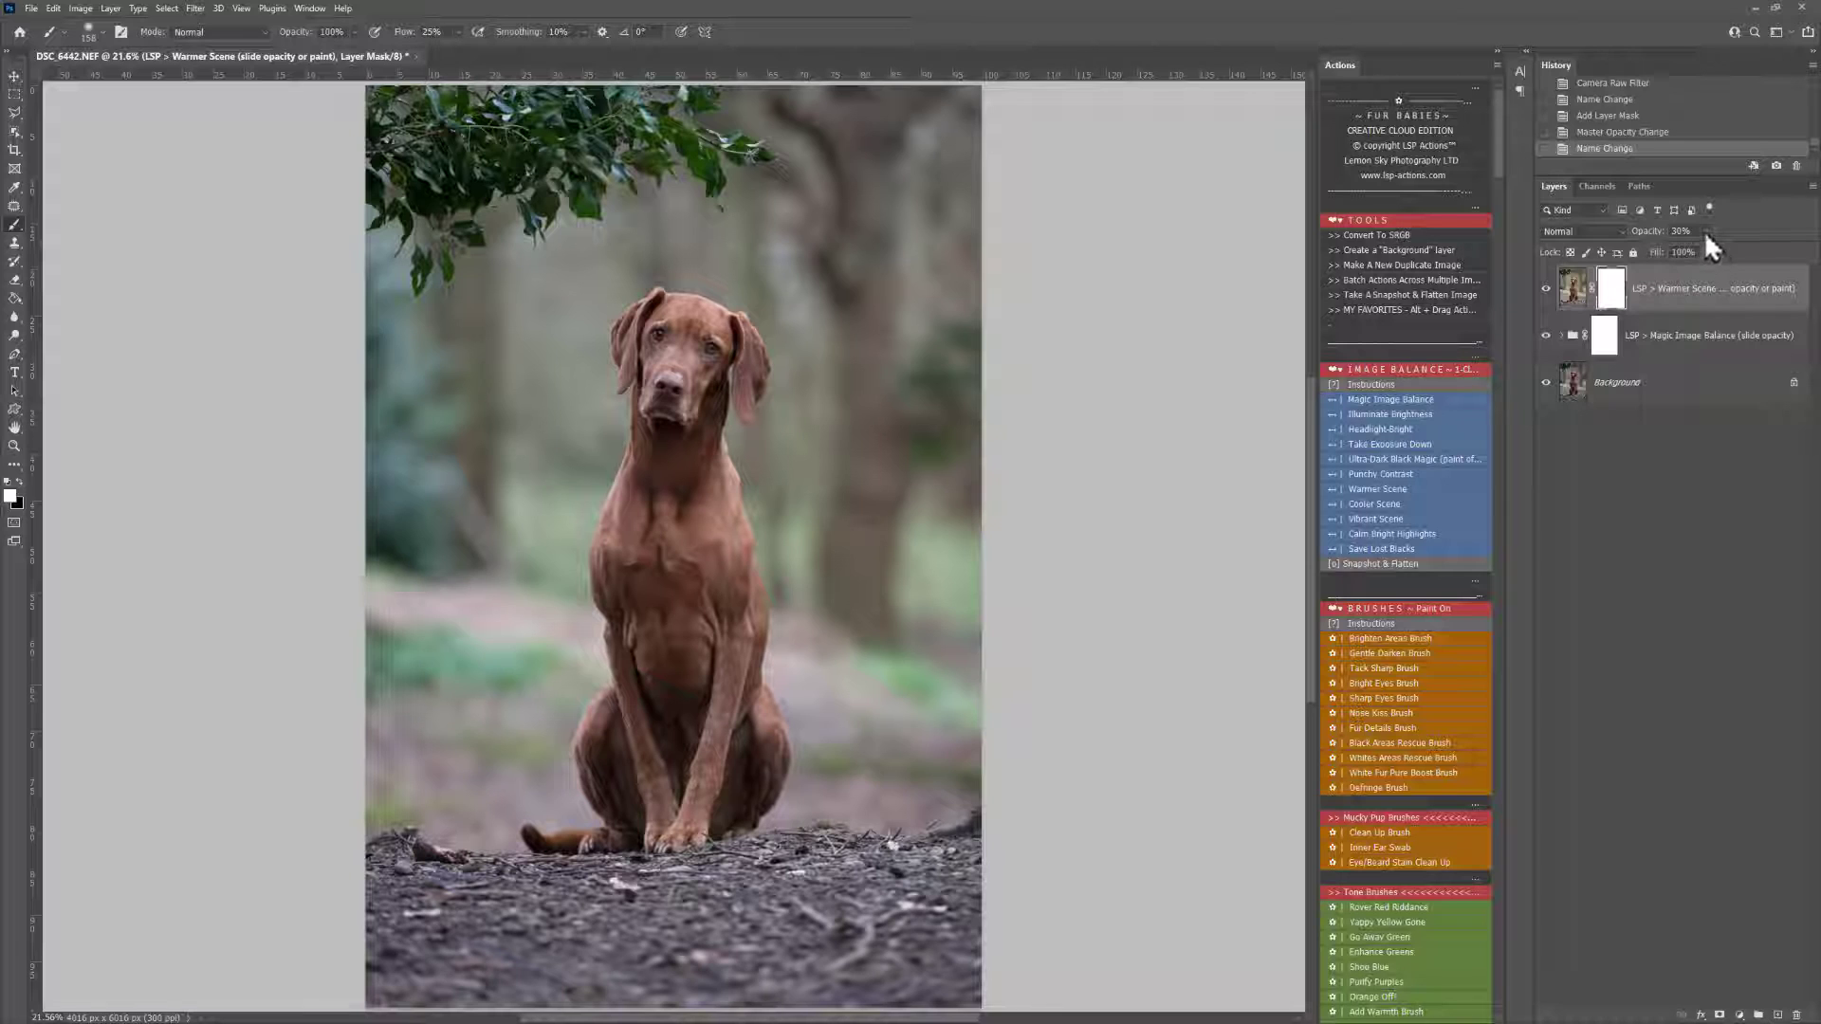
pyautogui.moveTo(1708, 251); pyautogui.dragTo(1711, 252)
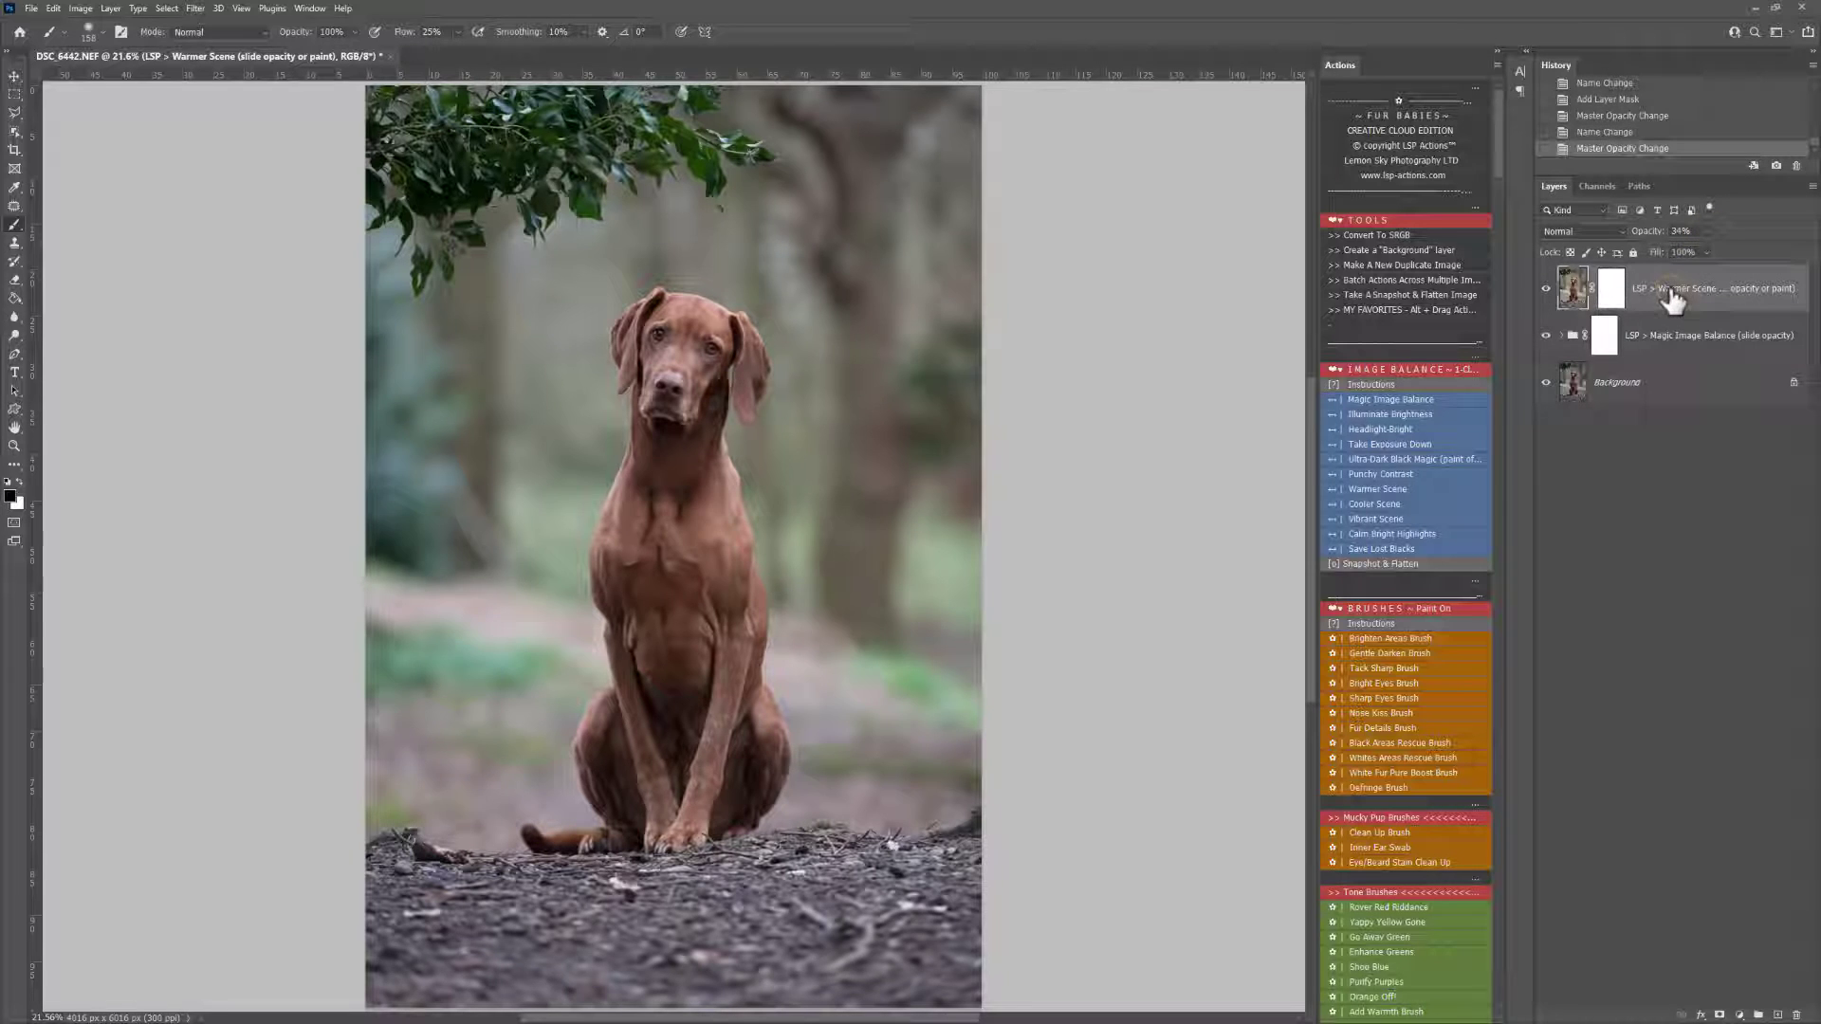
# - Run the Tack Sharp Brush action and enlarge the brush to roughly the size of the dog's head
pyautogui.scroll(-3, 1360, 612)
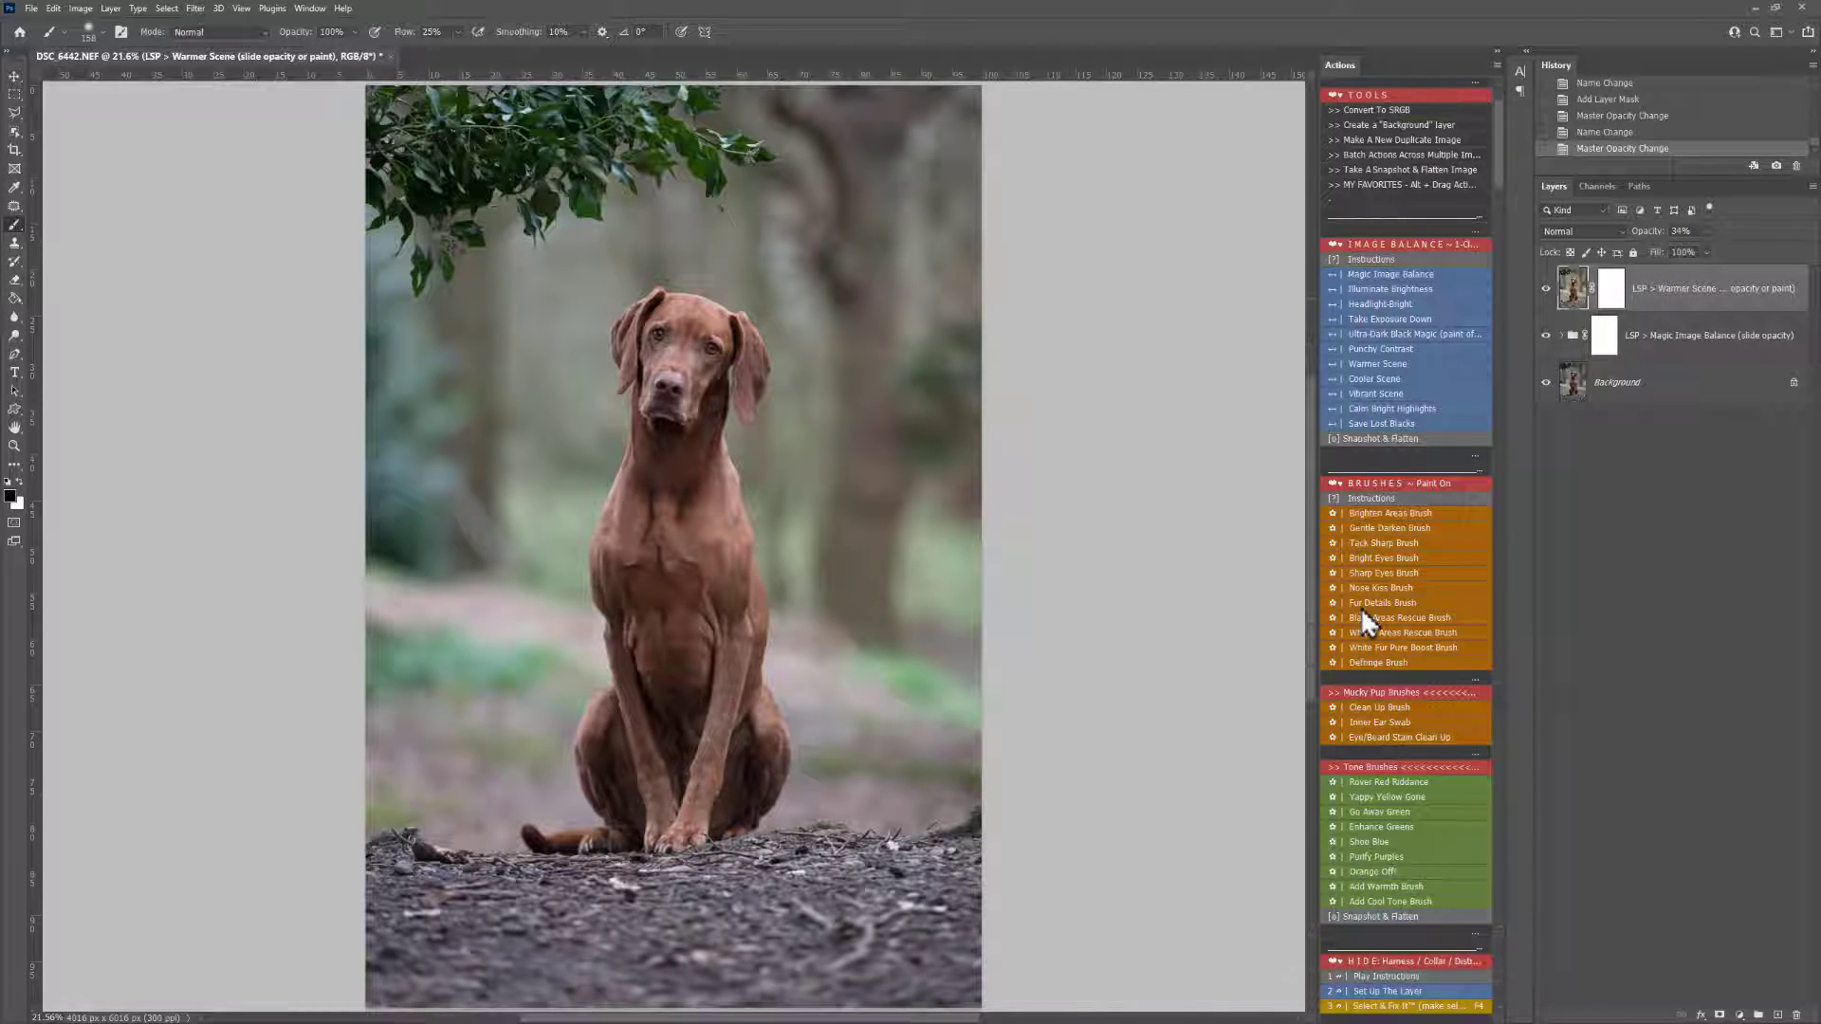
pyautogui.click(1380, 542)
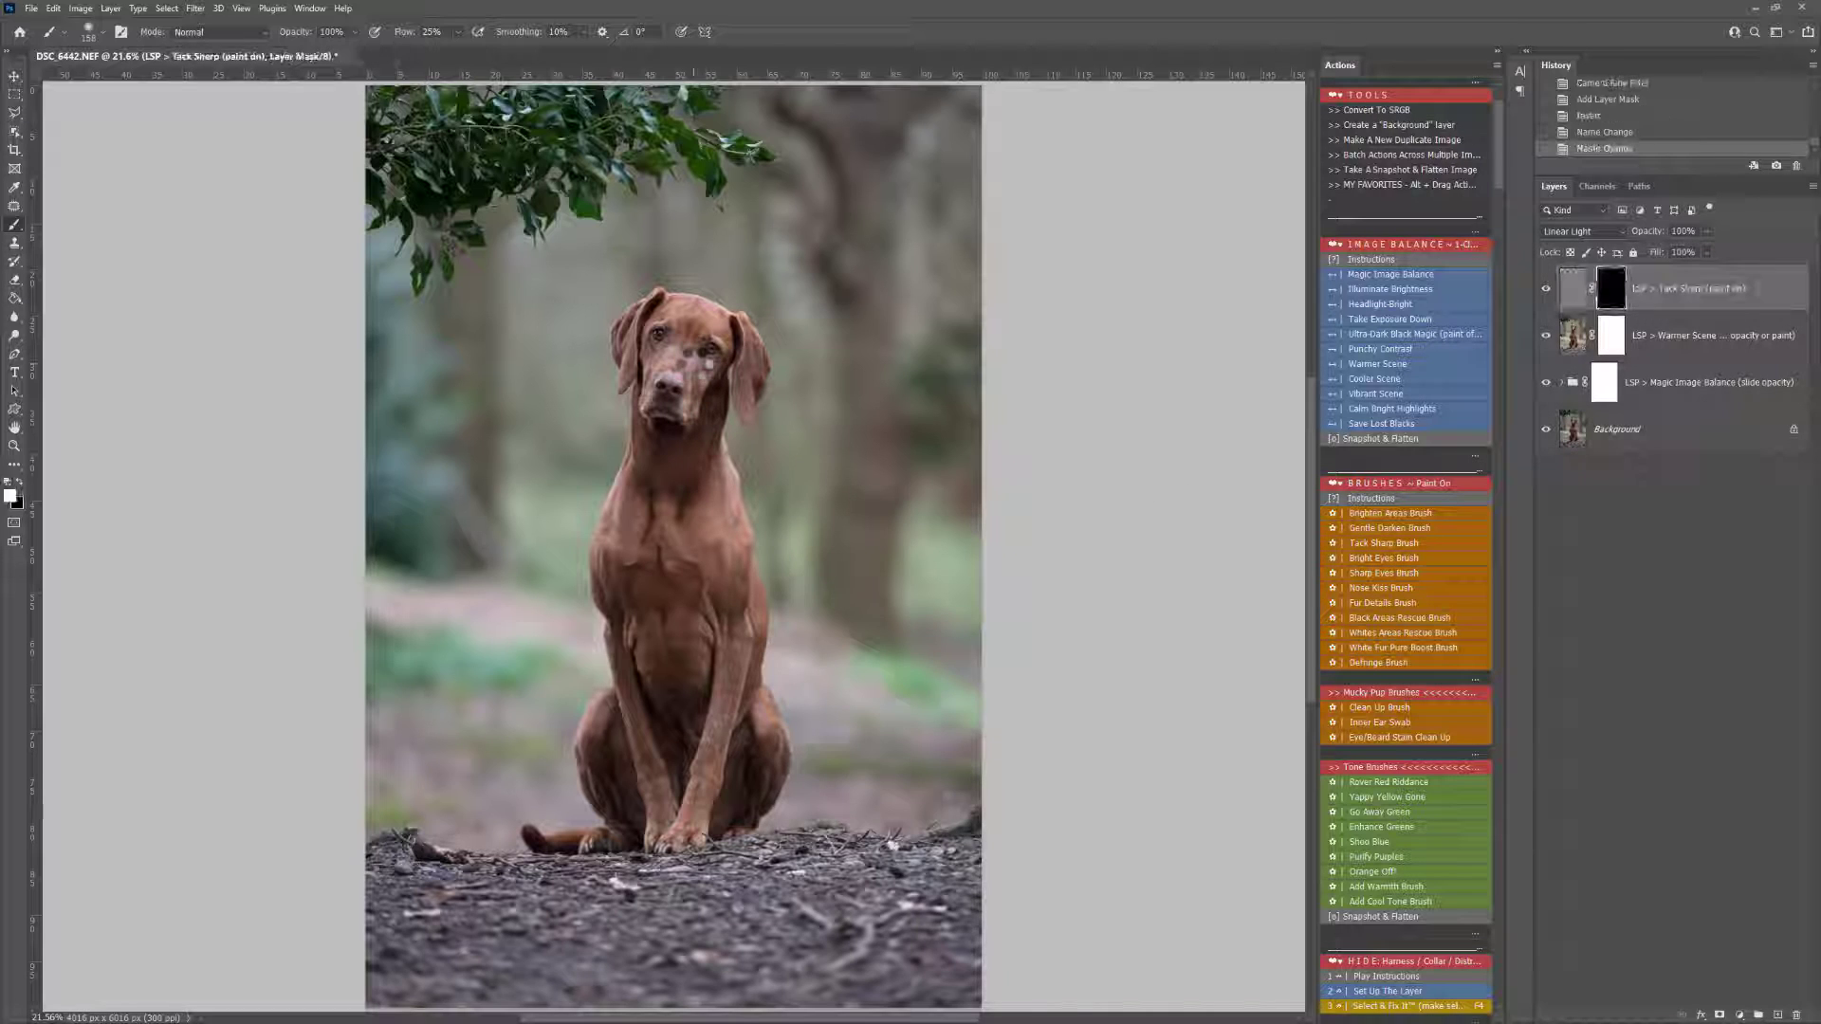
pyautogui.press(']')
pyautogui.press(']')
pyautogui.press(']')
pyautogui.press(']')
pyautogui.press(']')
pyautogui.press(']')
pyautogui.press(']')
pyautogui.press(']')
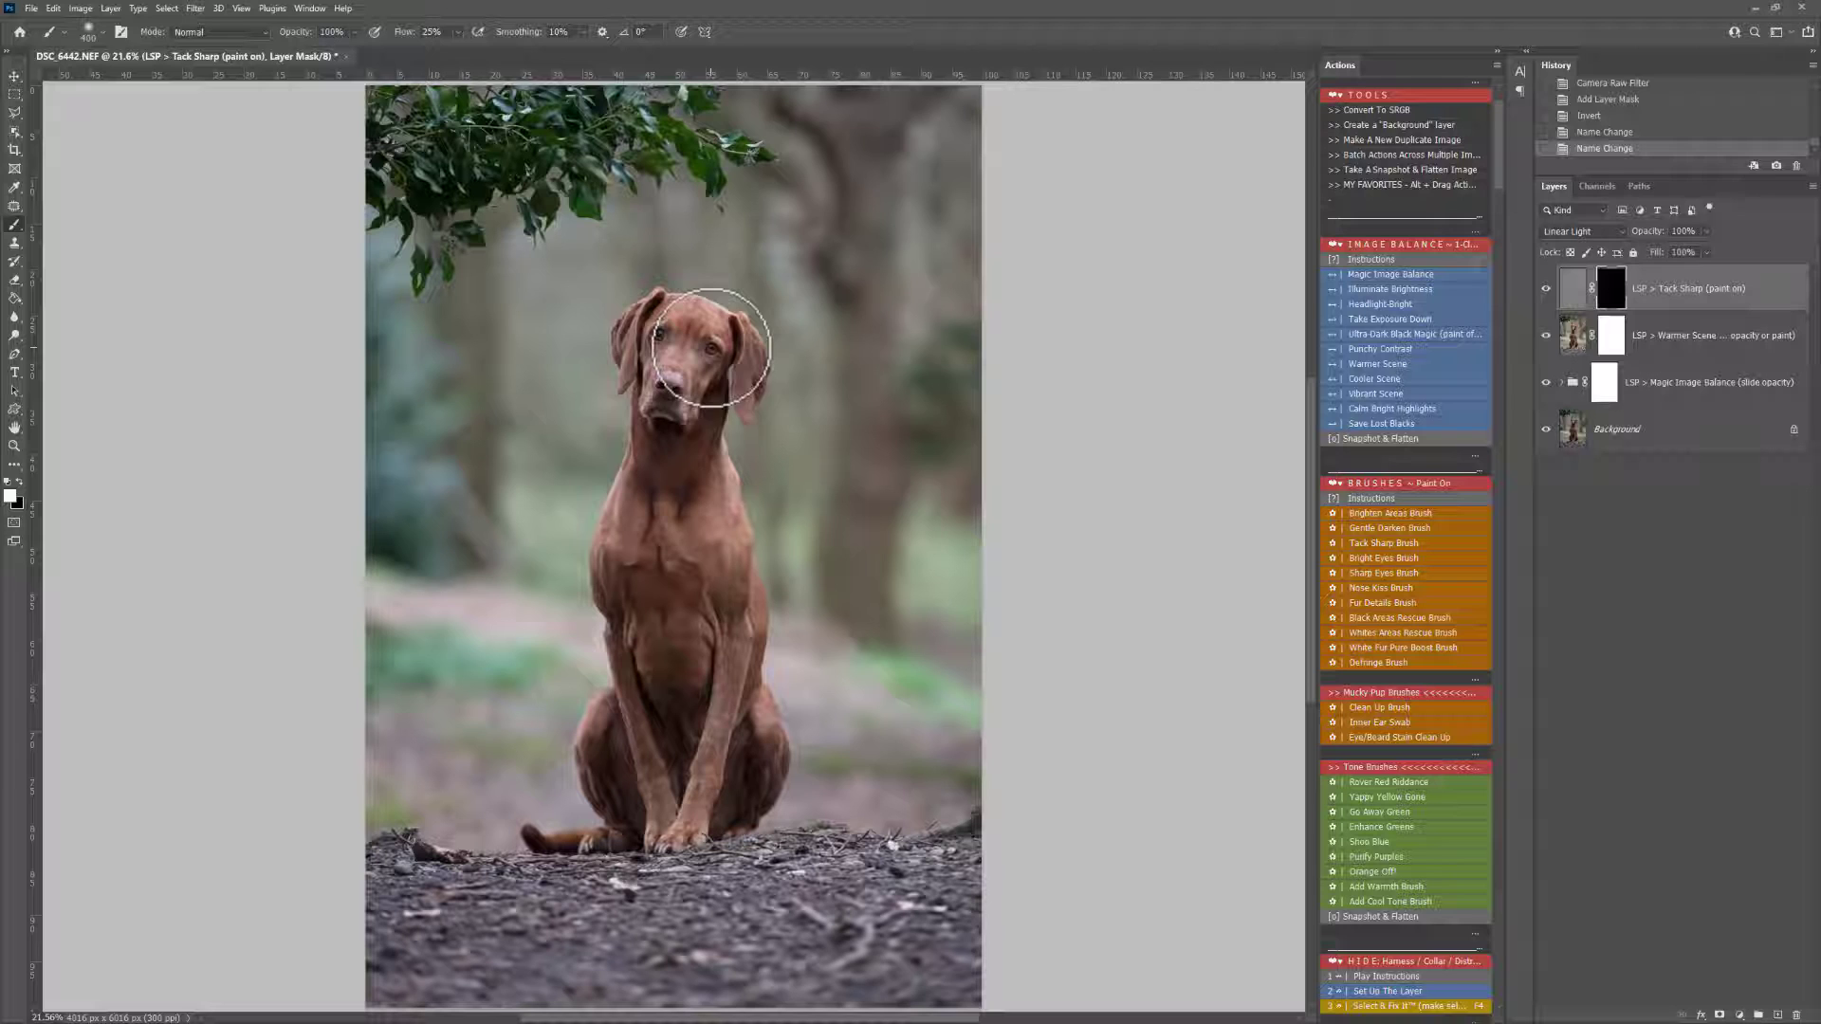
# - Paint the Tack Sharp effect over the dog's face and neck and reduce the layer opacity to 29%
pyautogui.click(676, 387)
pyautogui.press('z')
pyautogui.moveTo(674, 379); pyautogui.dragTo(738, 438)
pyautogui.press('b')
pyautogui.click(744, 237)
pyautogui.click(685, 230)
pyautogui.click(653, 393)
pyautogui.moveTo(655, 394); pyautogui.dragTo(711, 752)
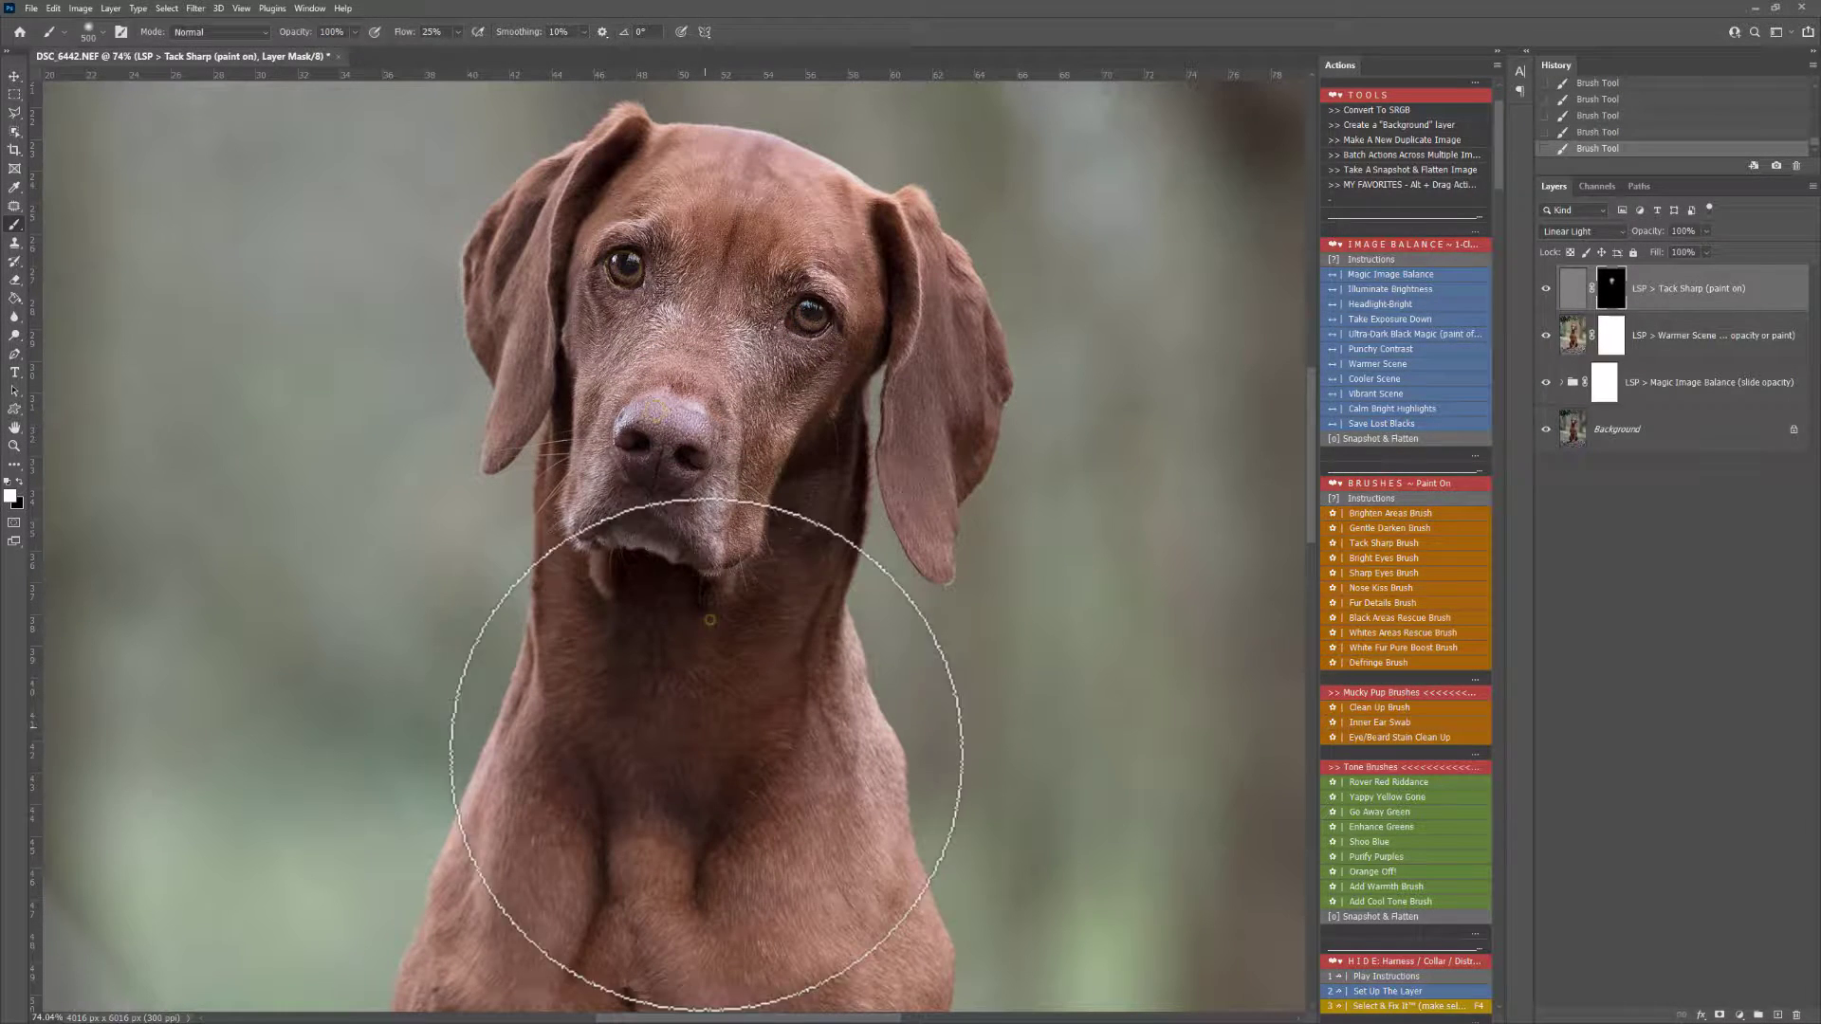
pyautogui.moveTo(1706, 246); pyautogui.dragTo(1639, 248)
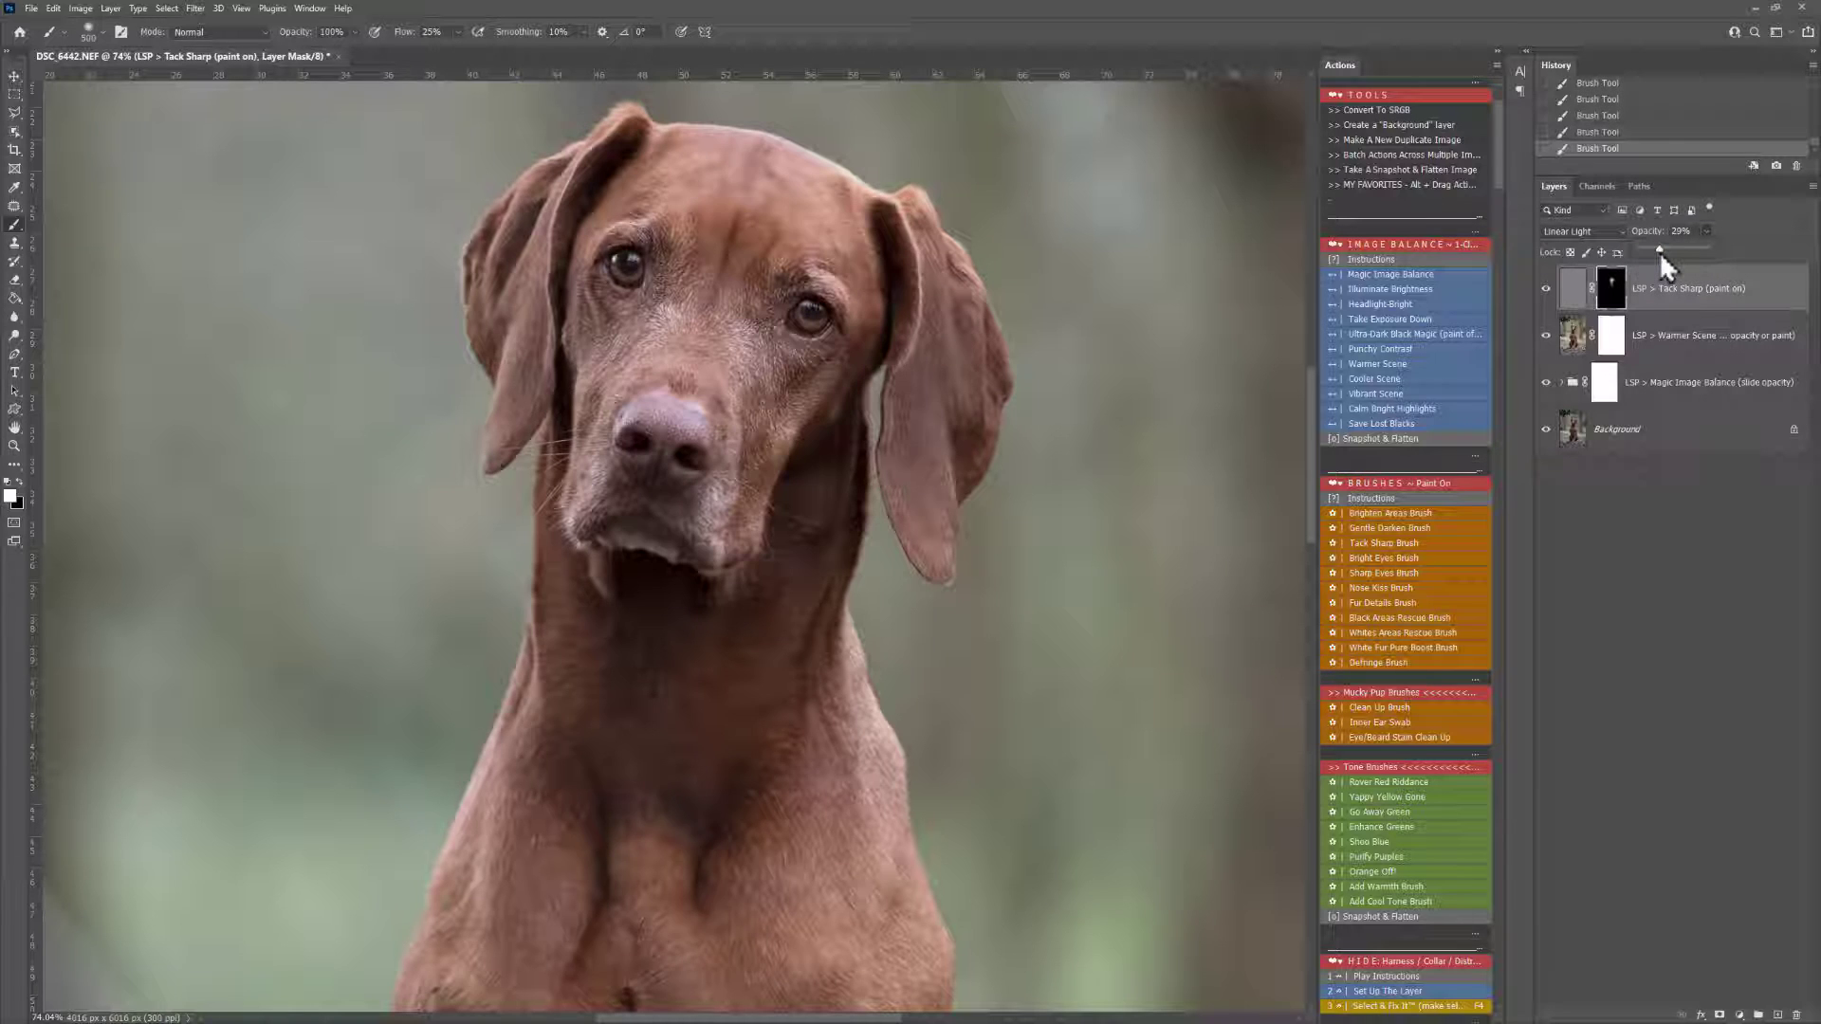
pyautogui.click(1681, 292)
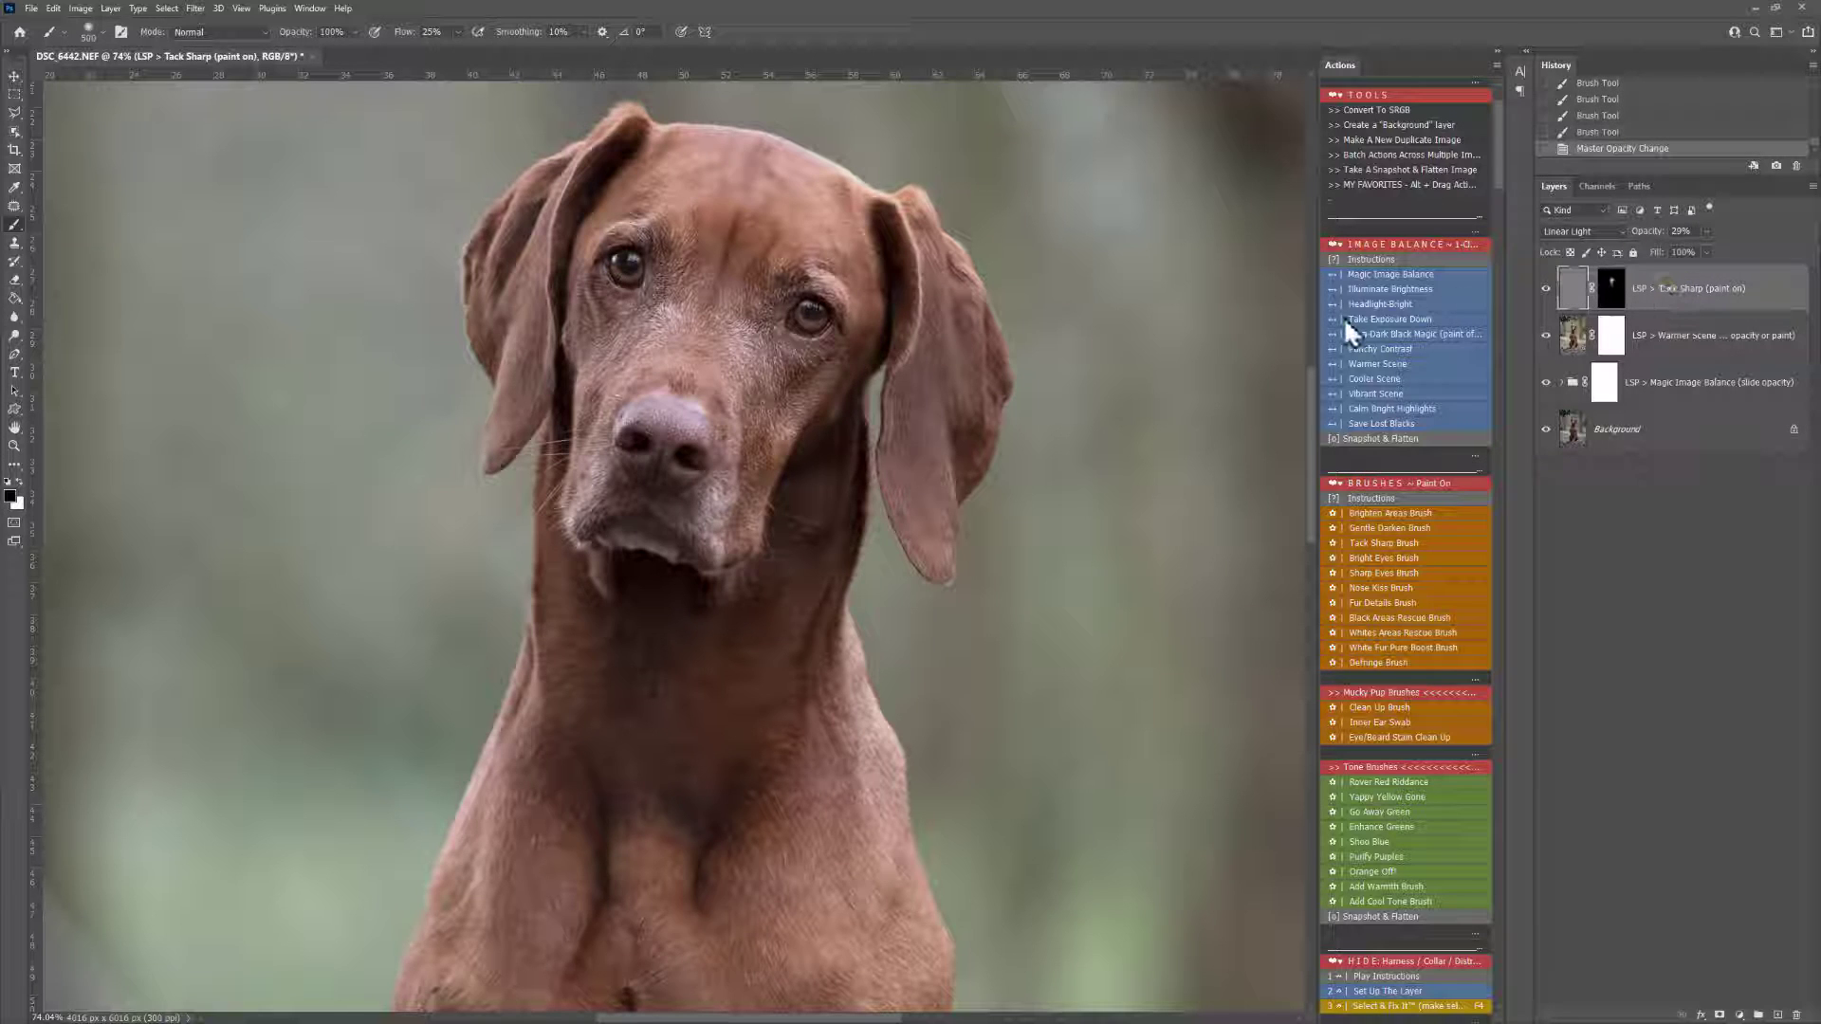
# - Run the Bright Eyes Brush action and paint over both of the dog's eyes with an eye-sized brush
pyautogui.click(1384, 557)
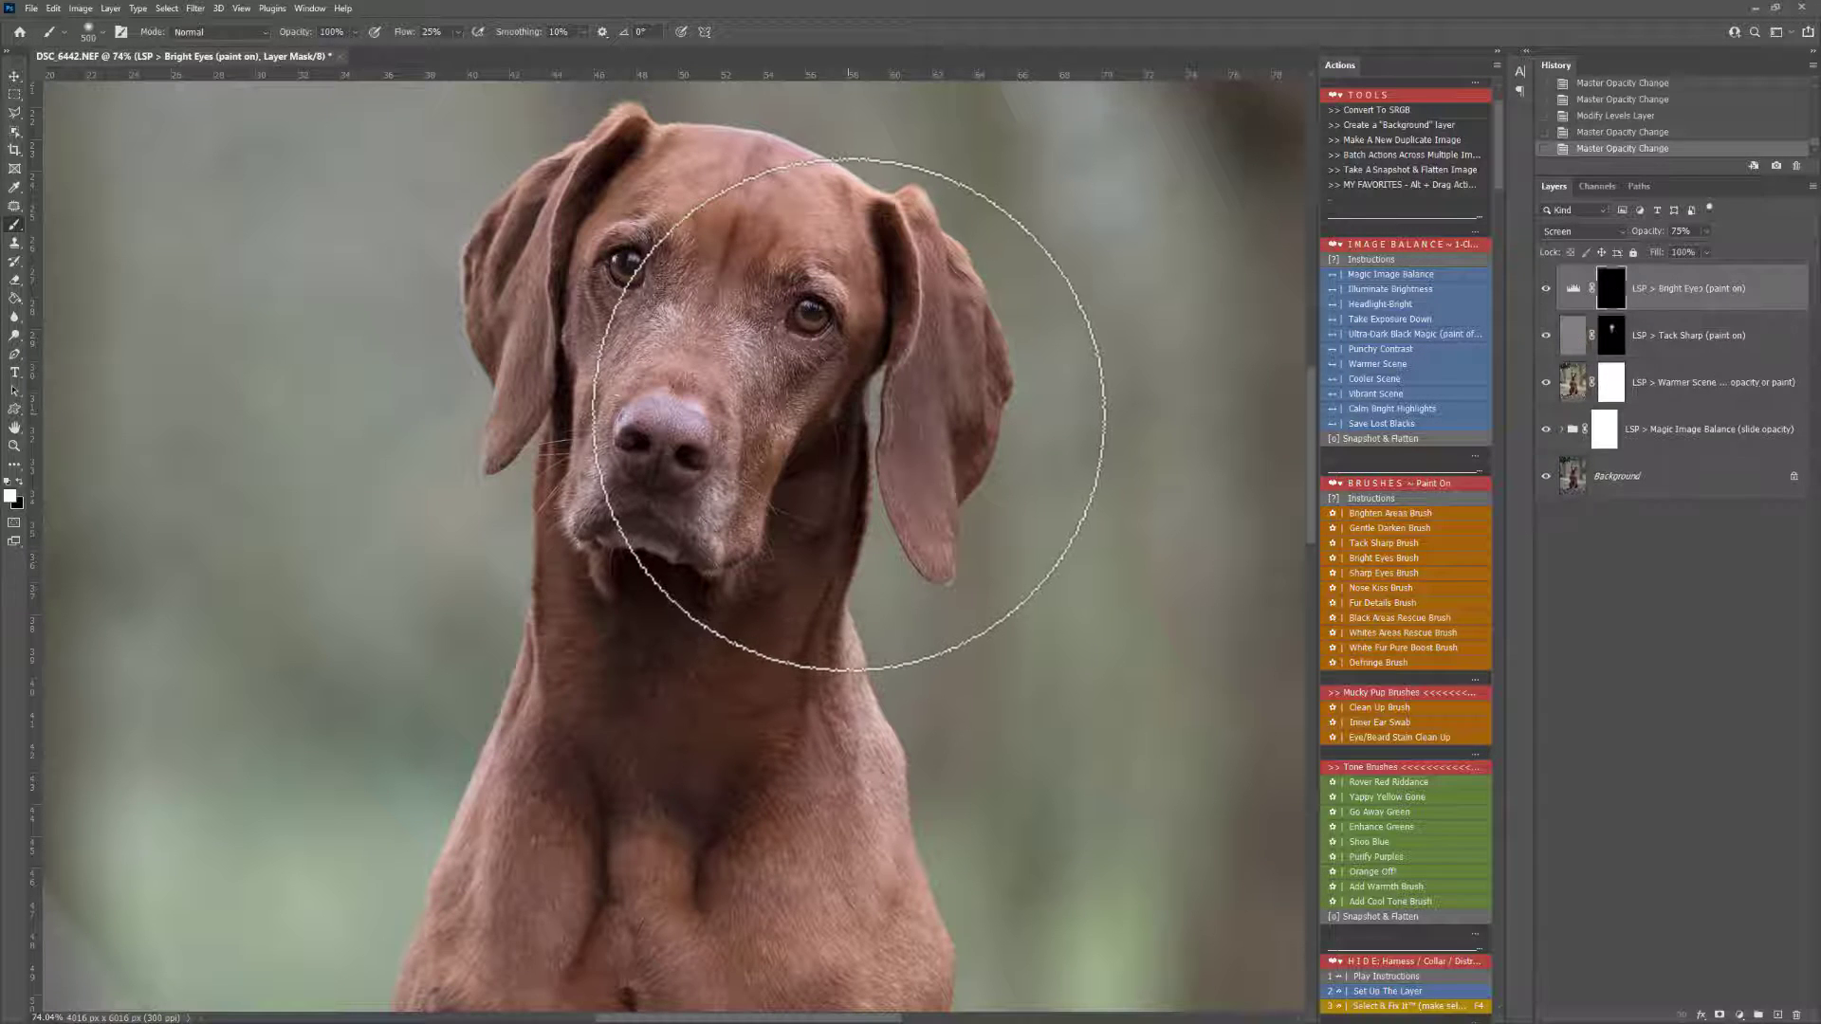
pyautogui.press('[')
pyautogui.press('[')
pyautogui.press('[')
pyautogui.press('[')
pyautogui.press('[')
pyautogui.press('[')
pyautogui.press('[')
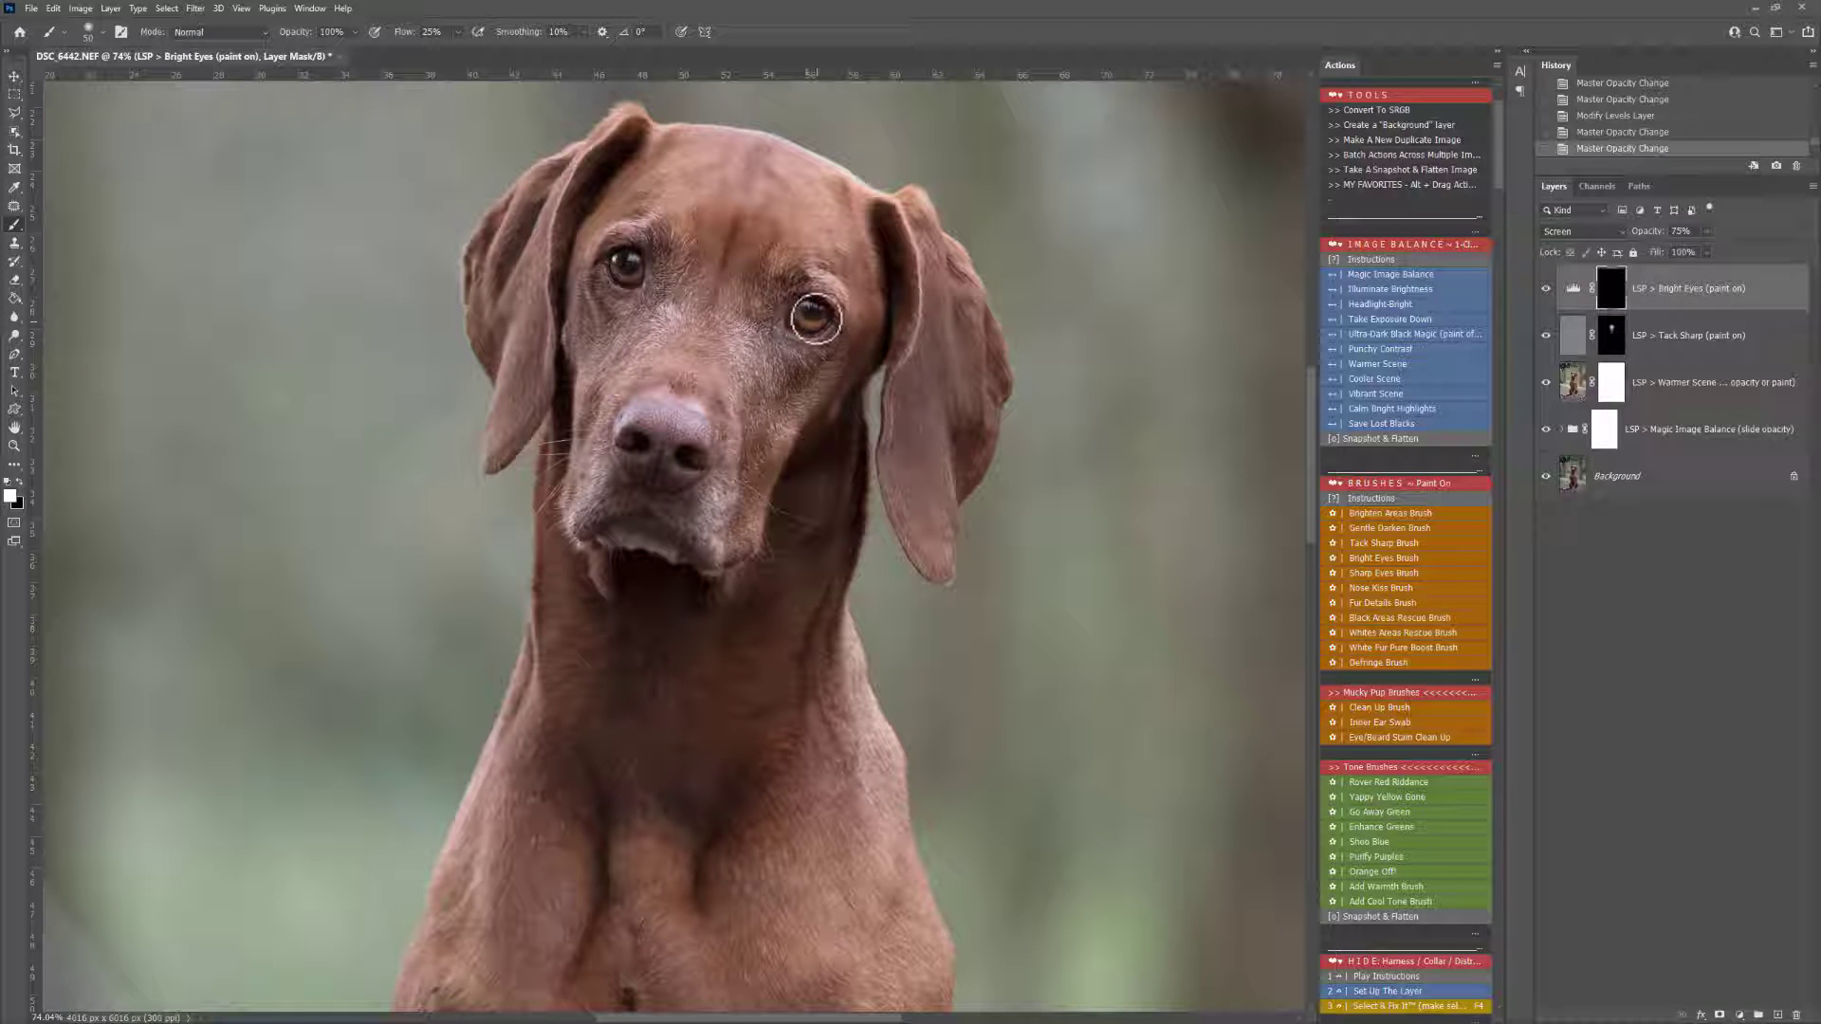
pyautogui.click(802, 319)
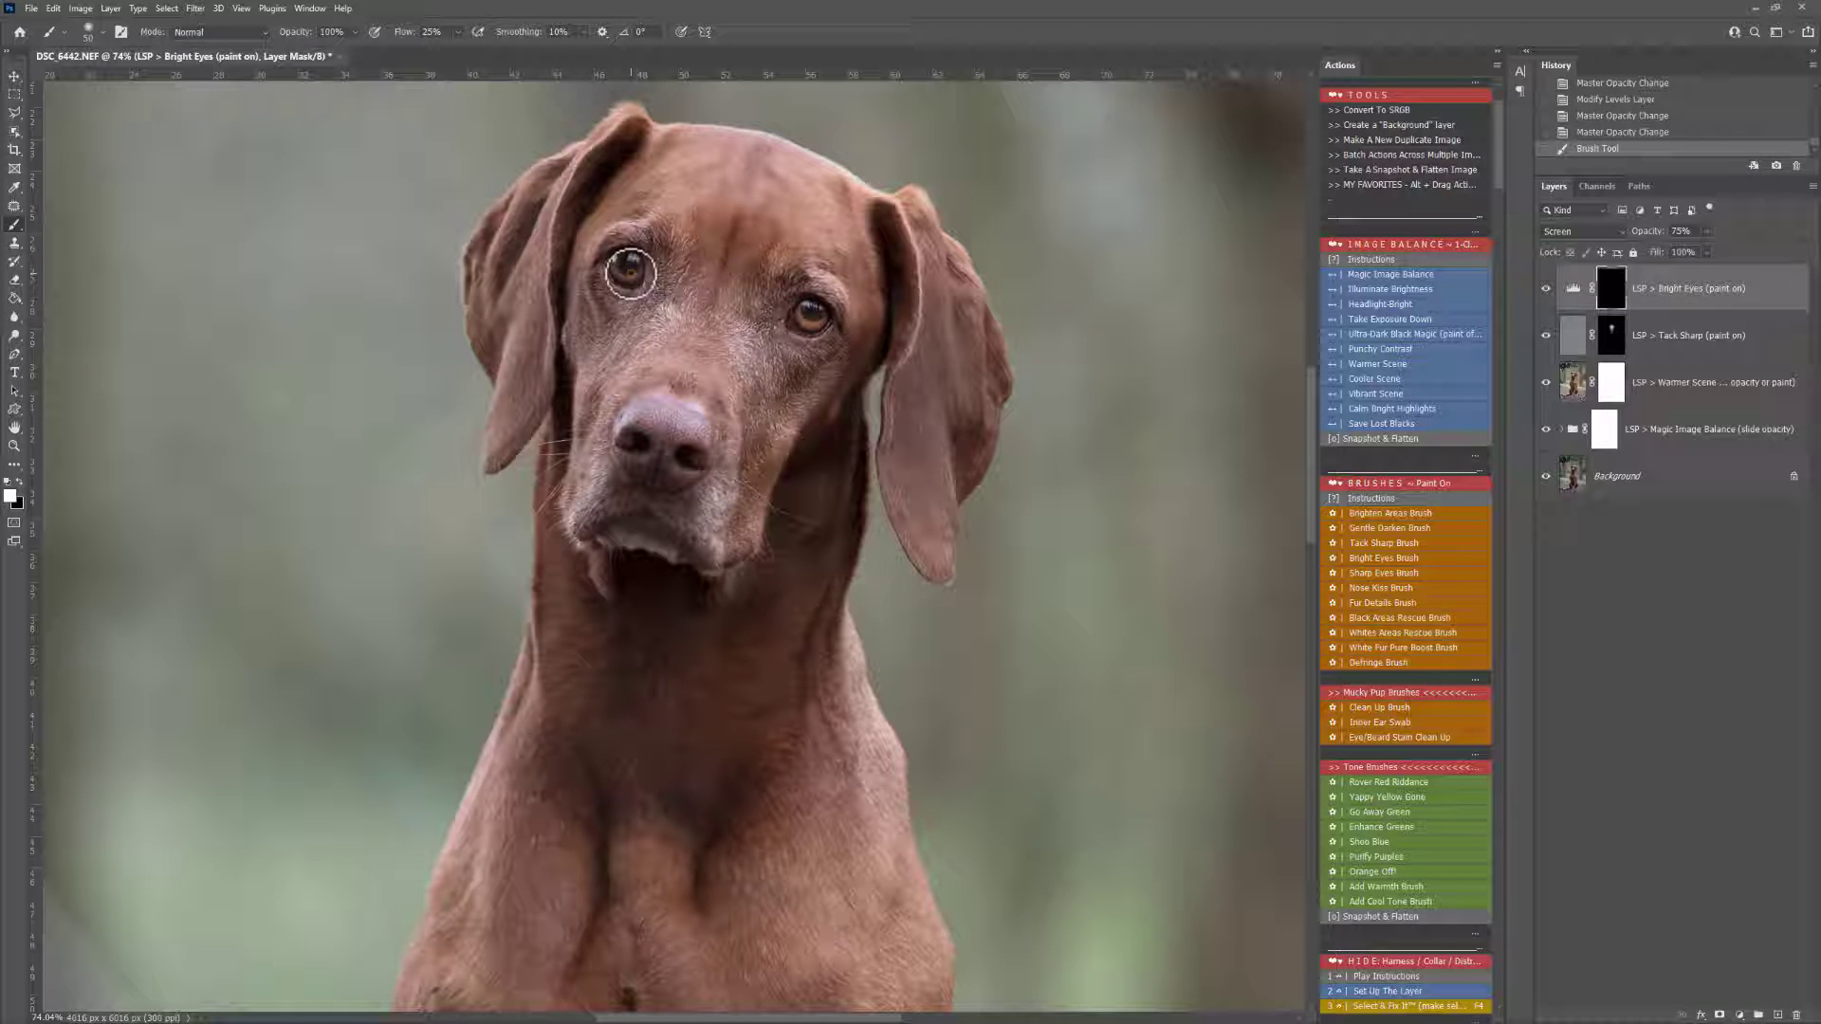
pyautogui.click(629, 280)
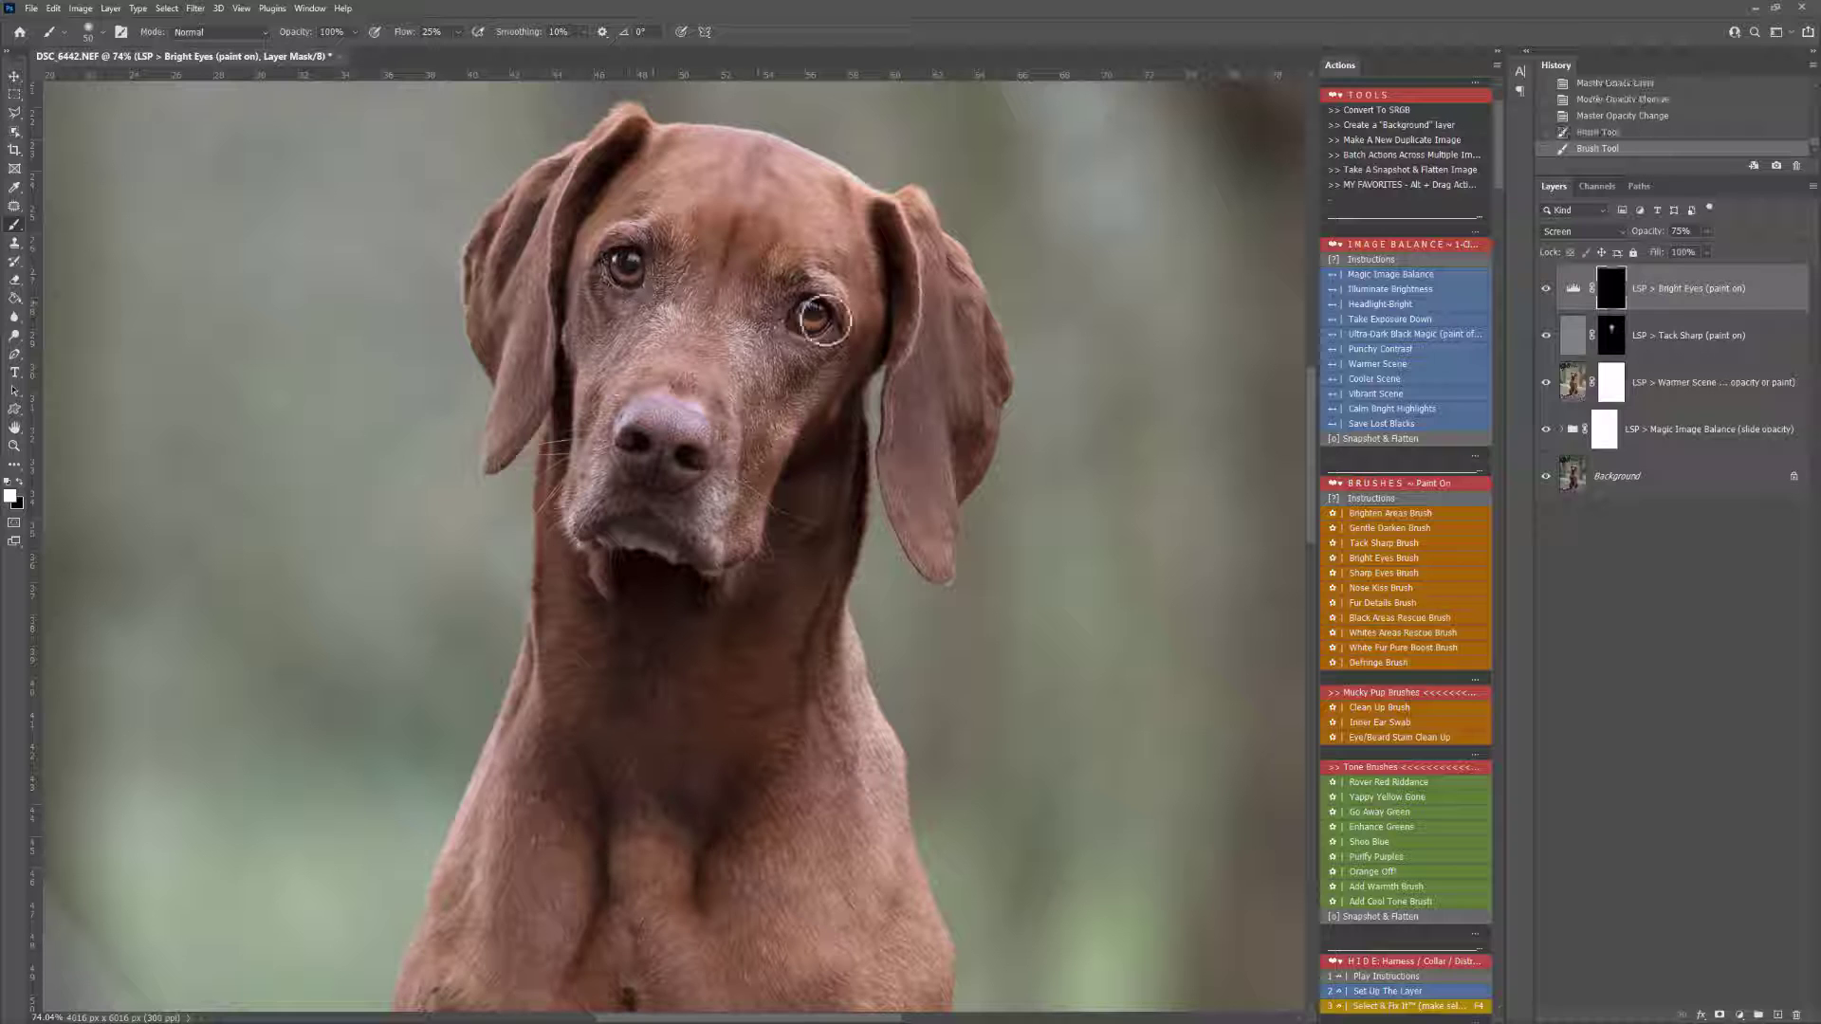
pyautogui.click(814, 316)
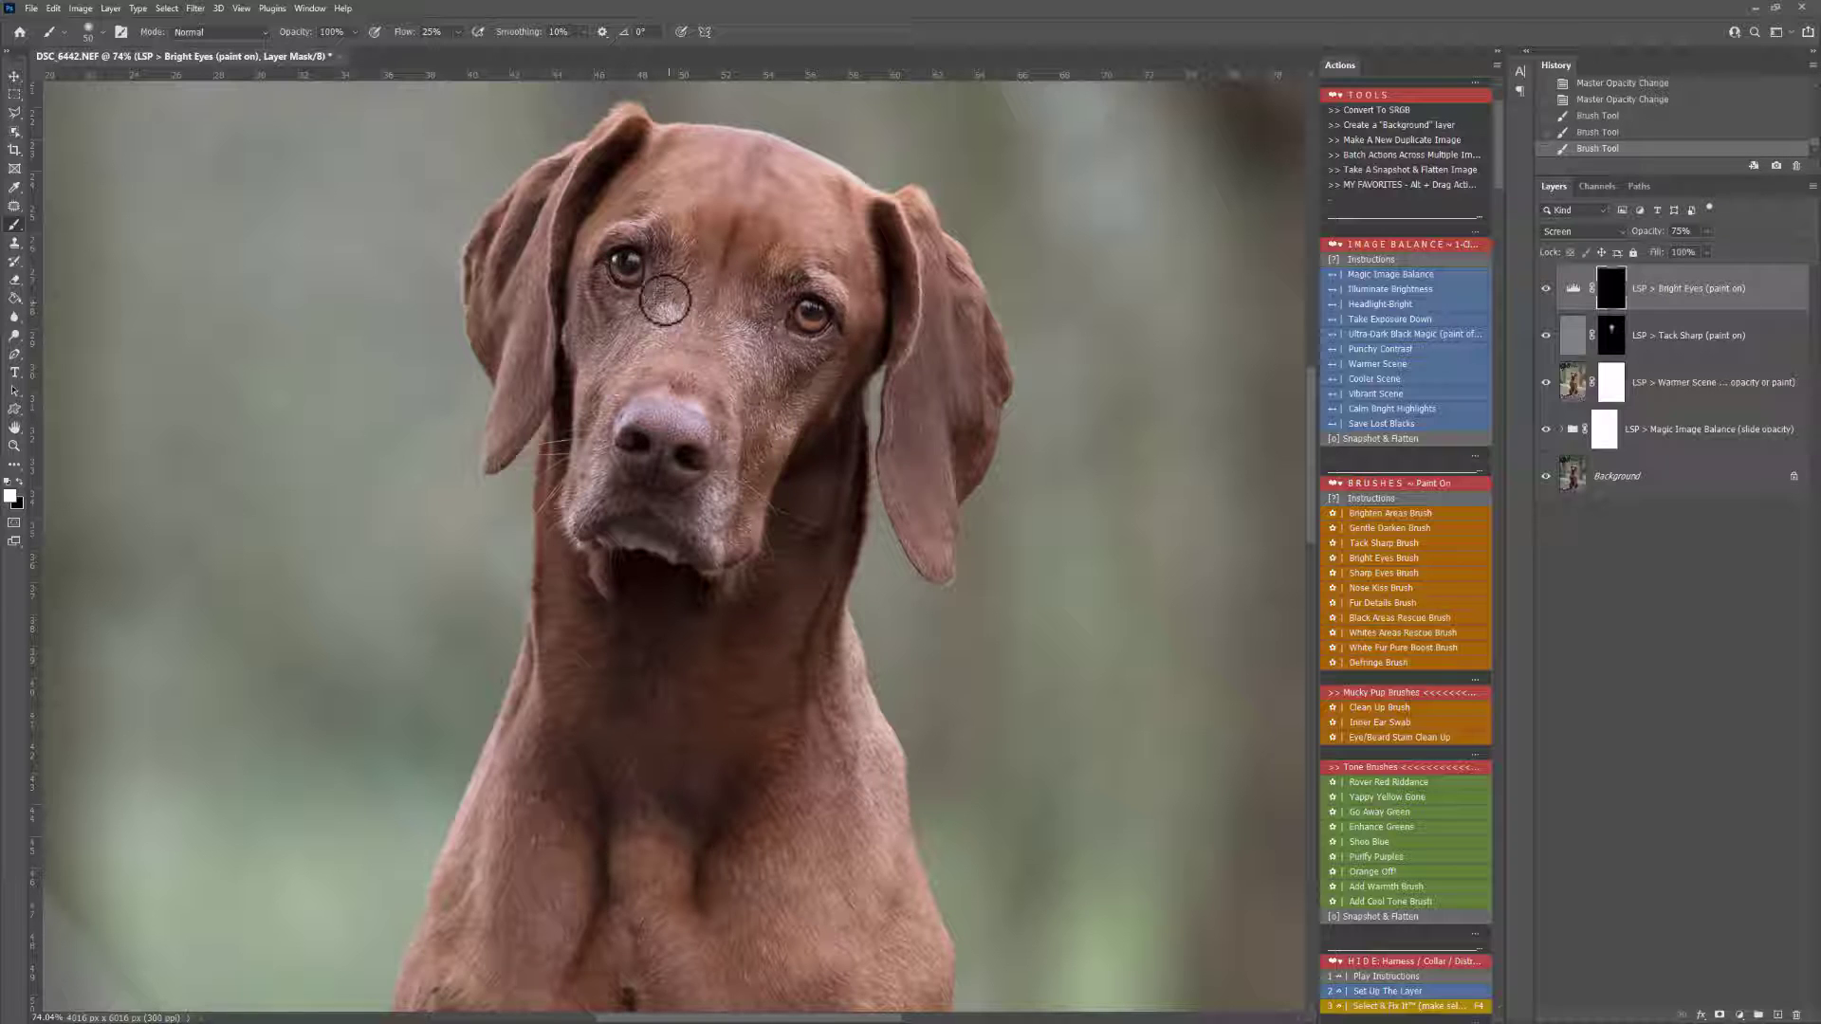
pyautogui.click(634, 275)
pyautogui.click(636, 427)
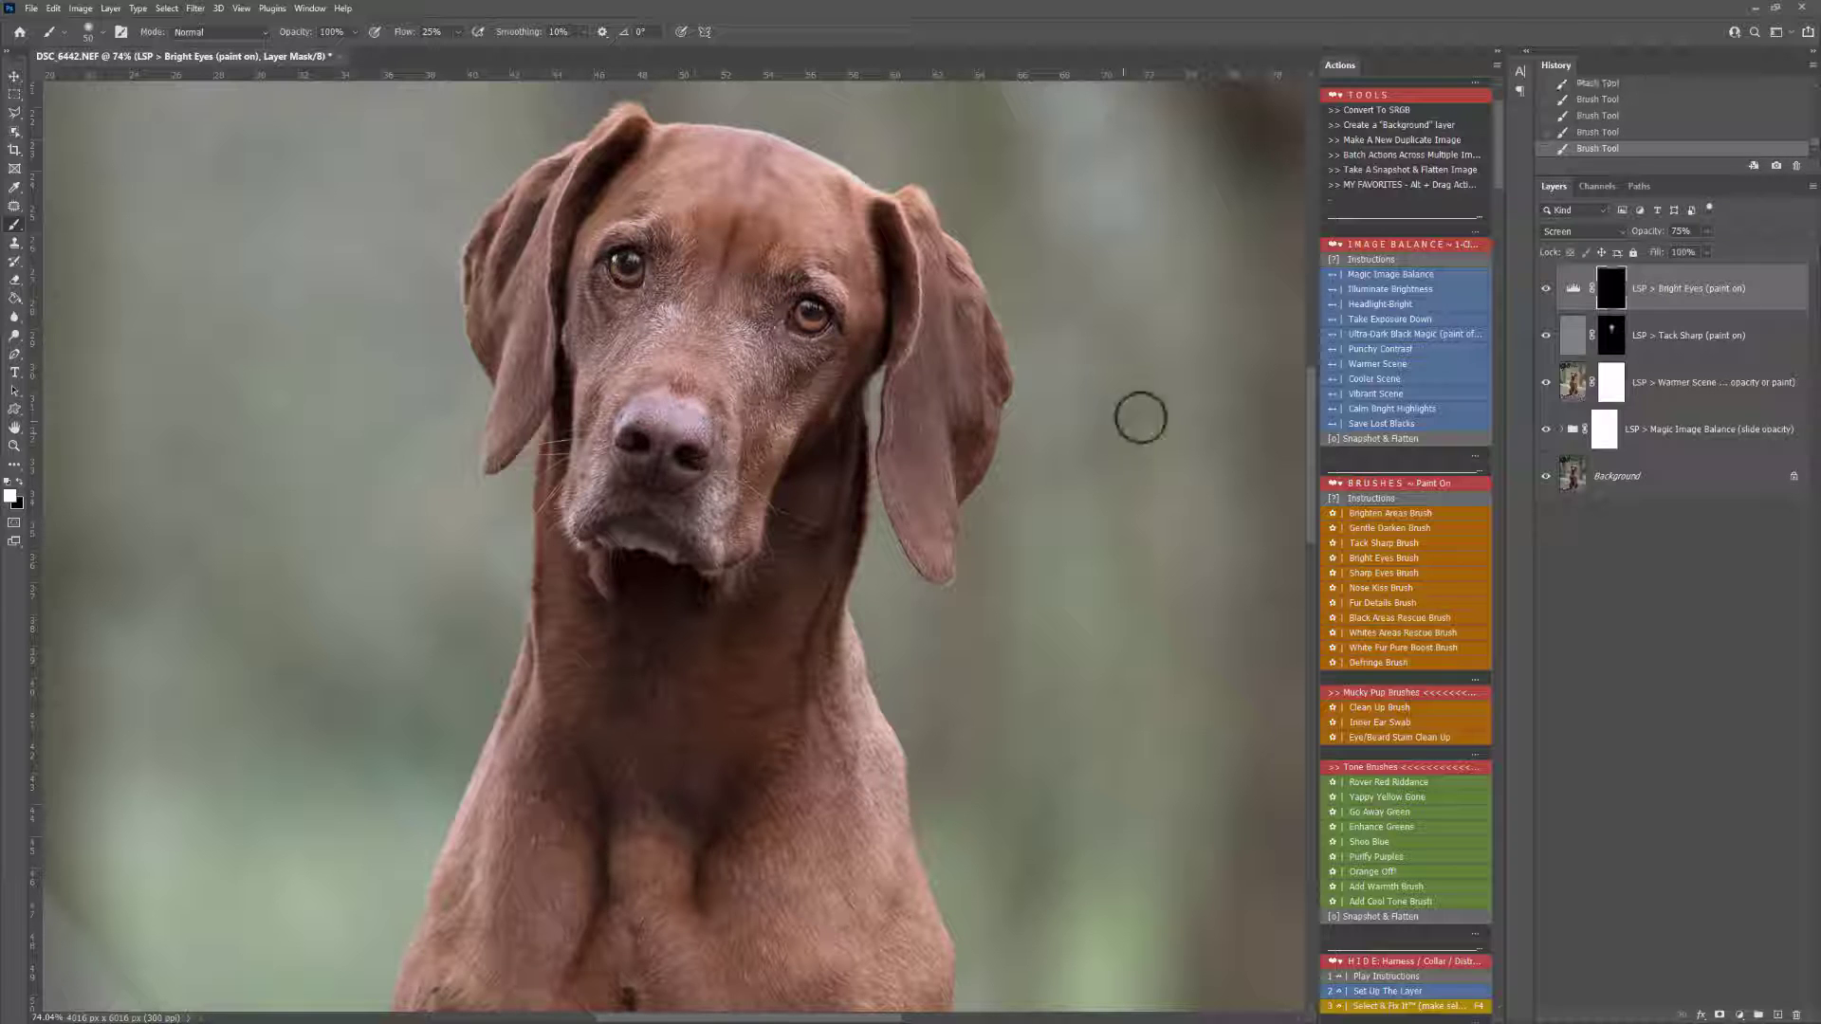
# - Paint the Nose Kiss Brush effect over the dog's nose and muzzle with a larger brush, at 27% layer opacity
pyautogui.click(1375, 588)
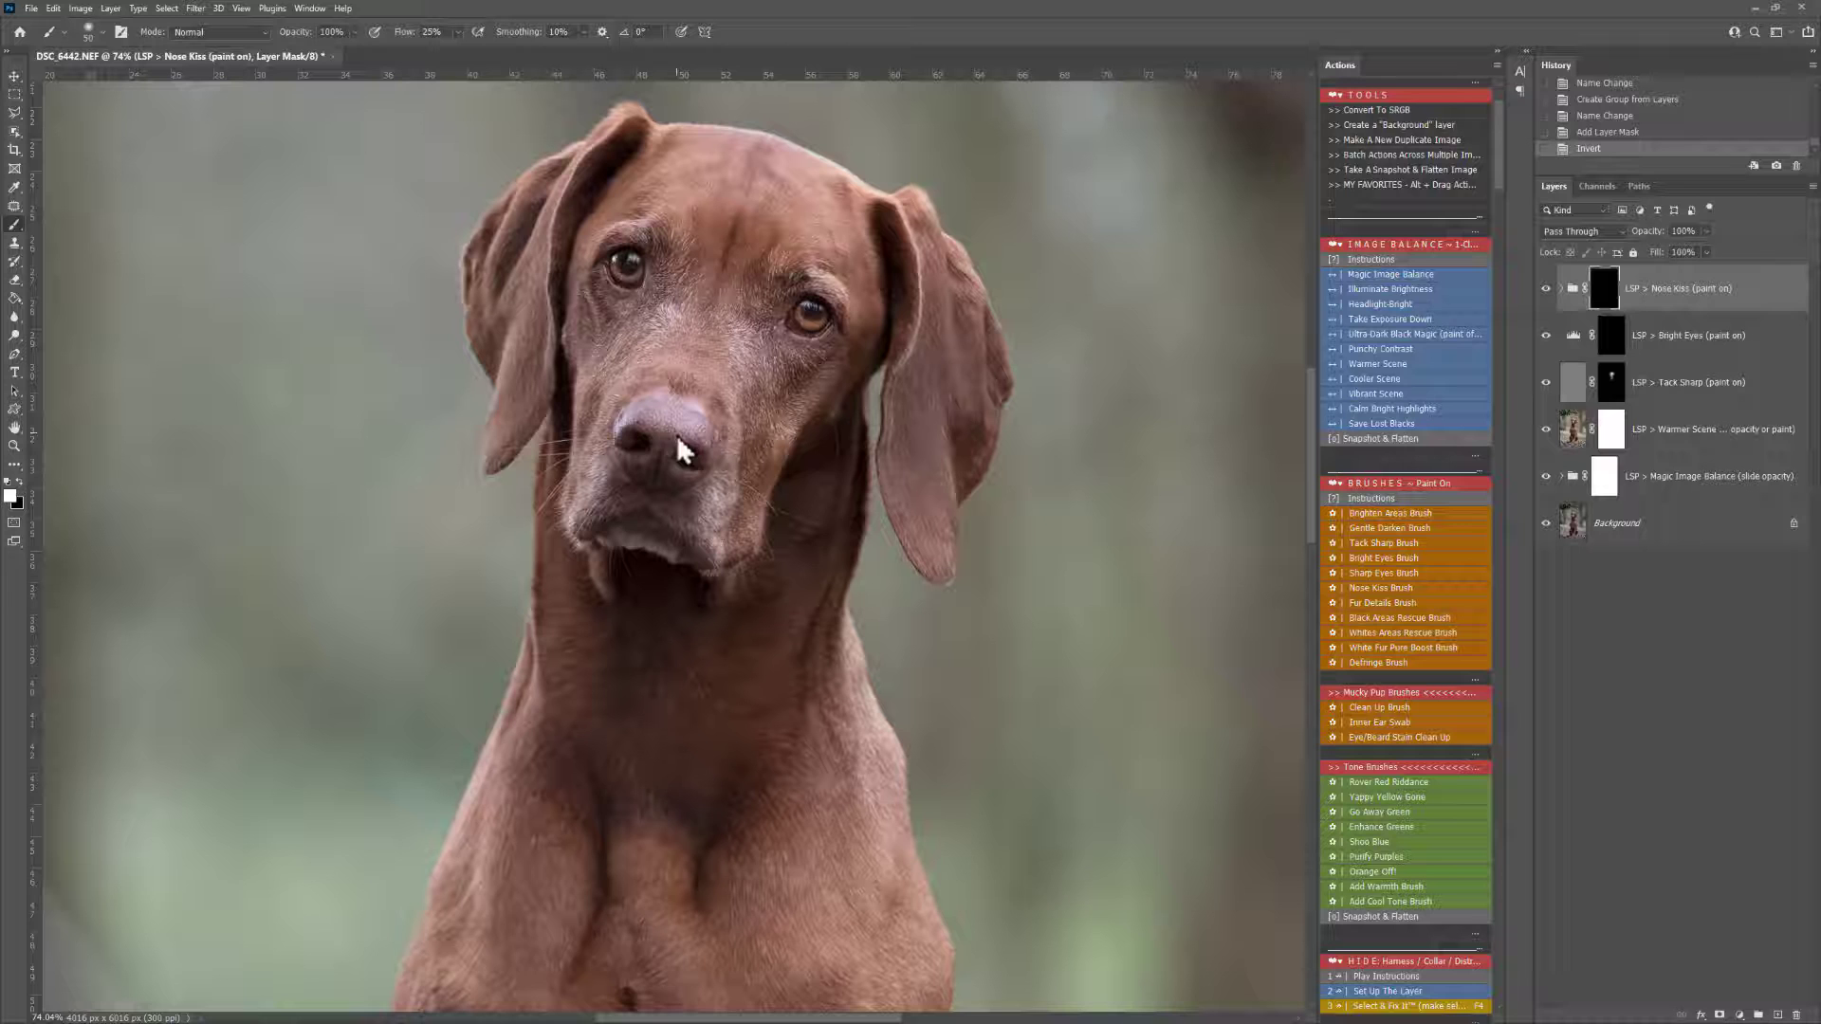
pyautogui.press(']')
pyautogui.press(']')
pyautogui.press(']')
pyautogui.press(']')
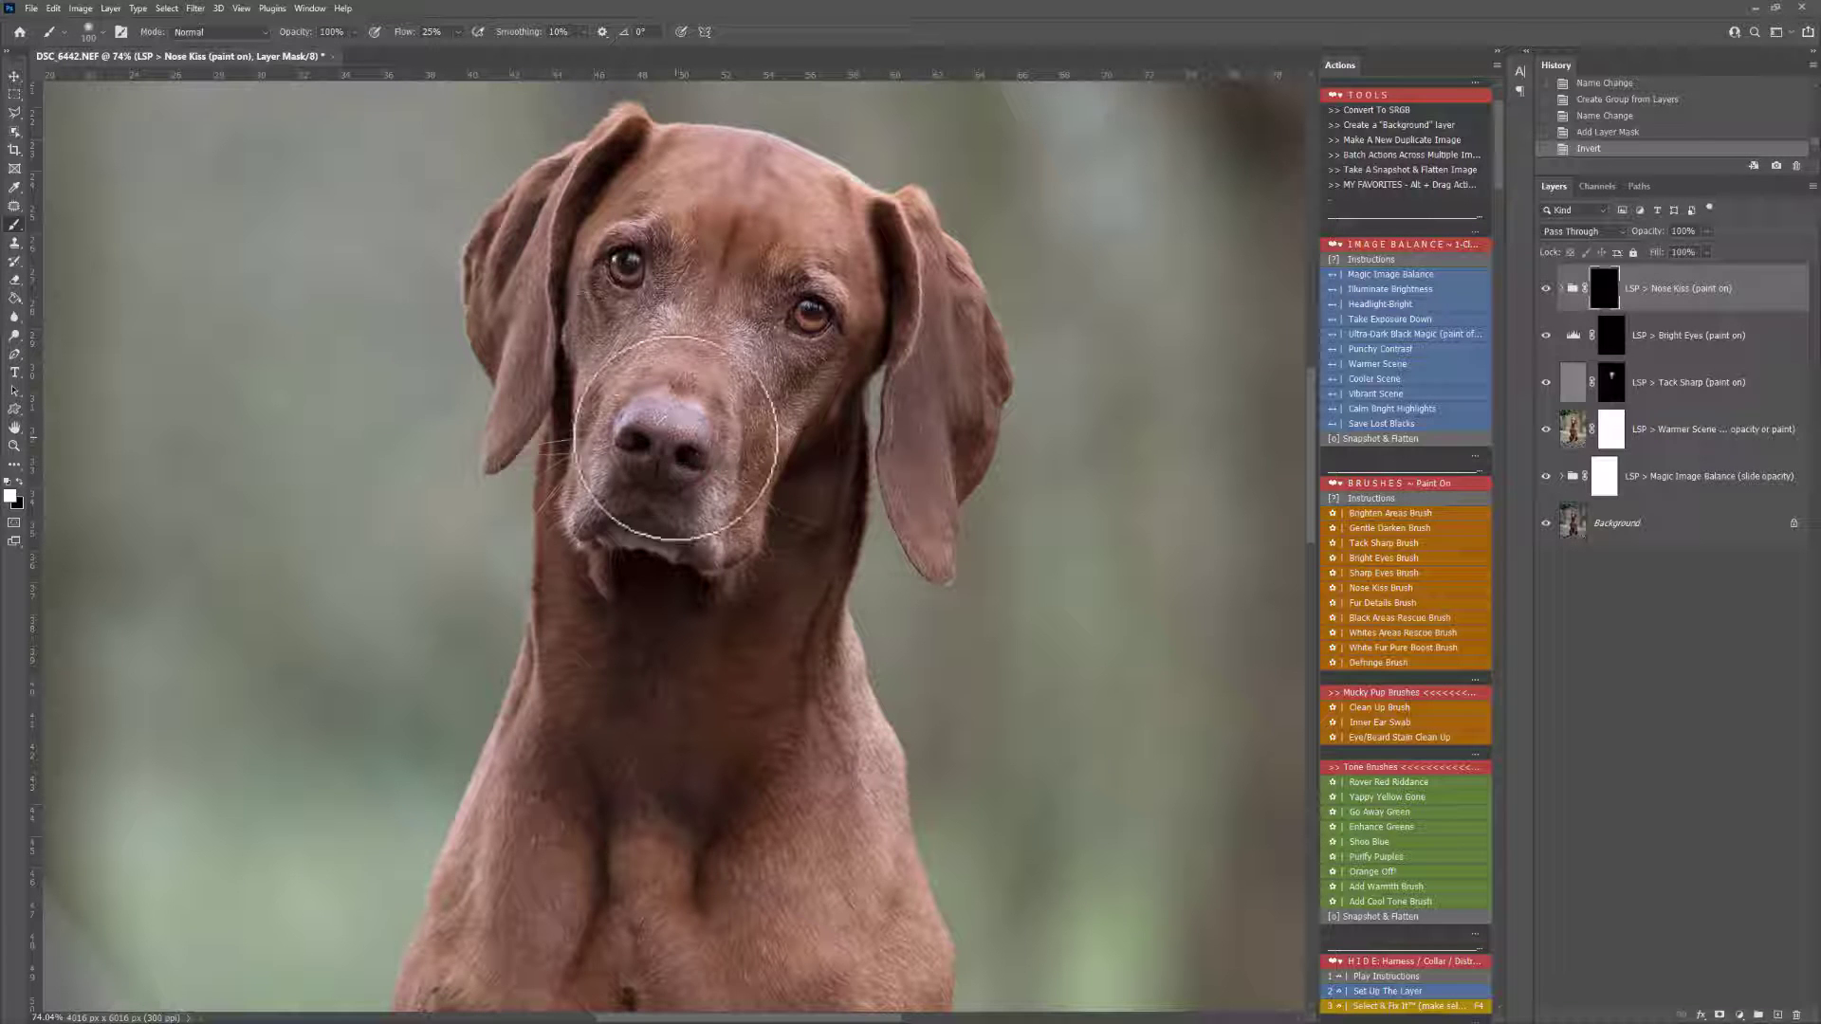
pyautogui.moveTo(672, 429)
pyautogui.mouseDown()
pyautogui.moveTo(654, 450)
pyautogui.moveTo(672, 418)
pyautogui.moveTo(626, 377)
pyautogui.mouseUp()
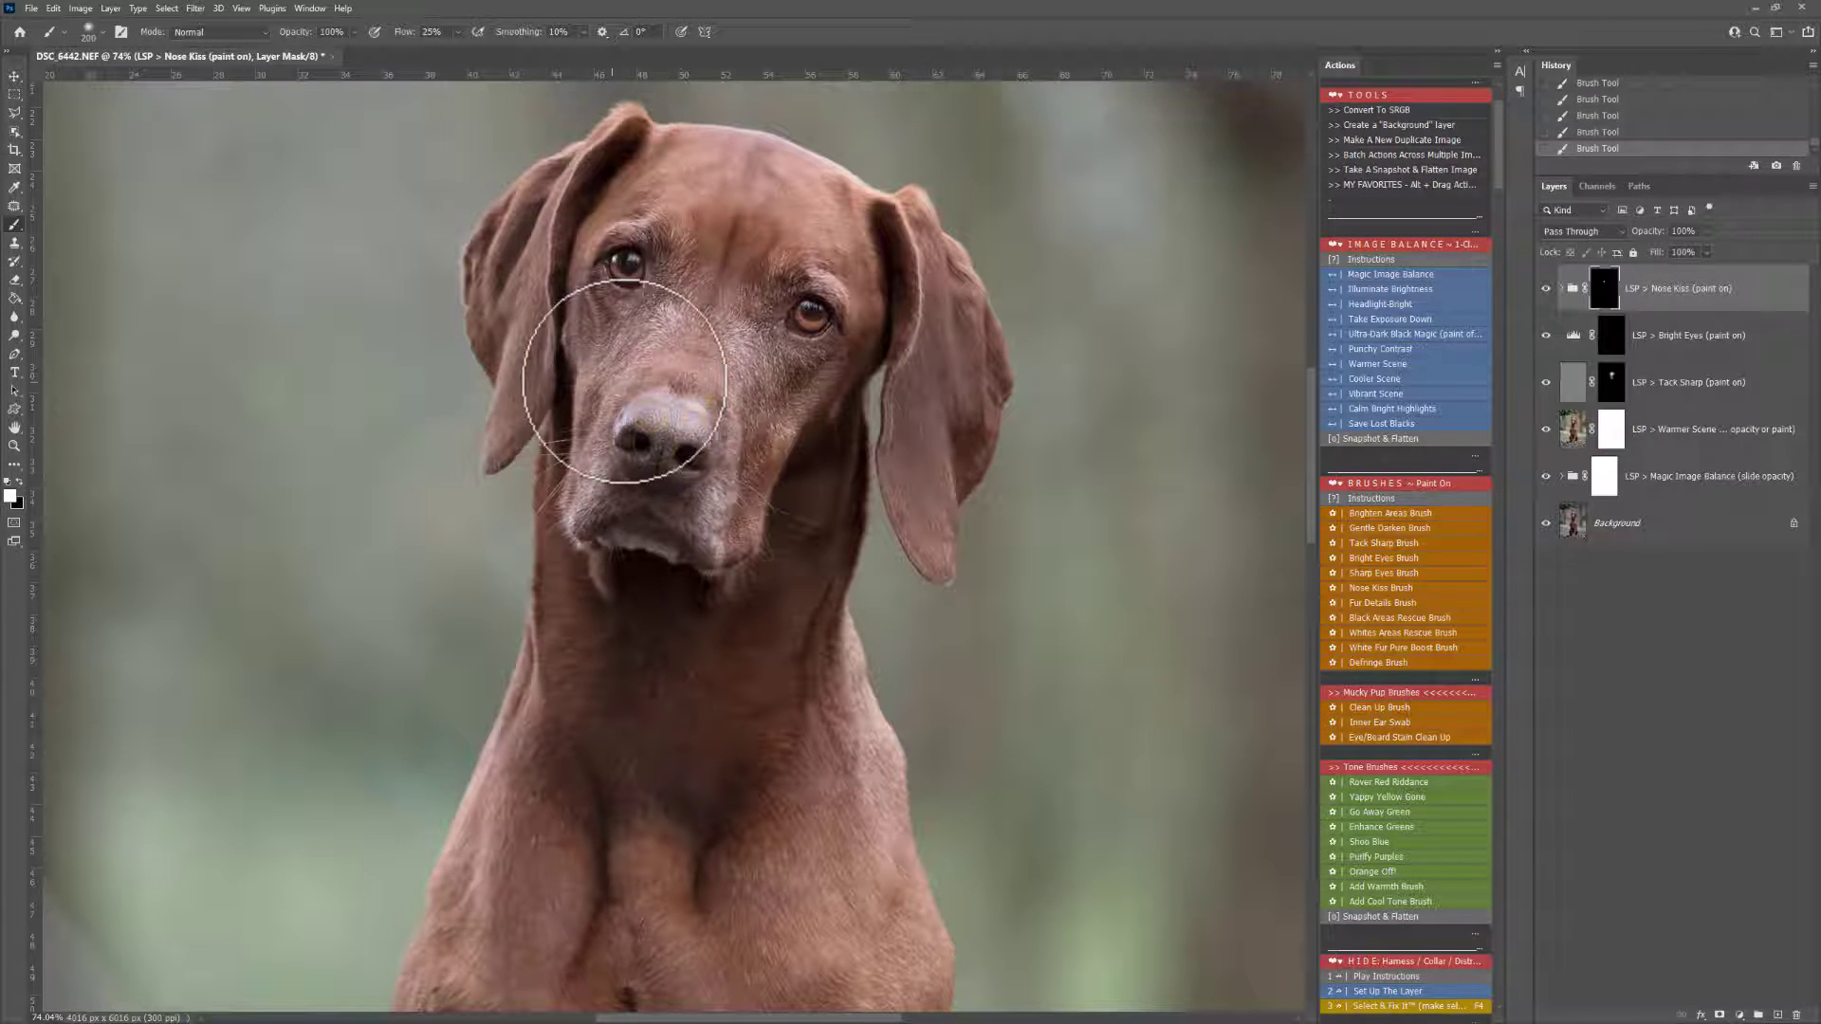
pyautogui.moveTo(586, 458)
pyautogui.mouseDown()
pyautogui.moveTo(612, 424)
pyautogui.moveTo(731, 409)
pyautogui.moveTo(709, 471)
pyautogui.moveTo(669, 435)
pyautogui.mouseUp()
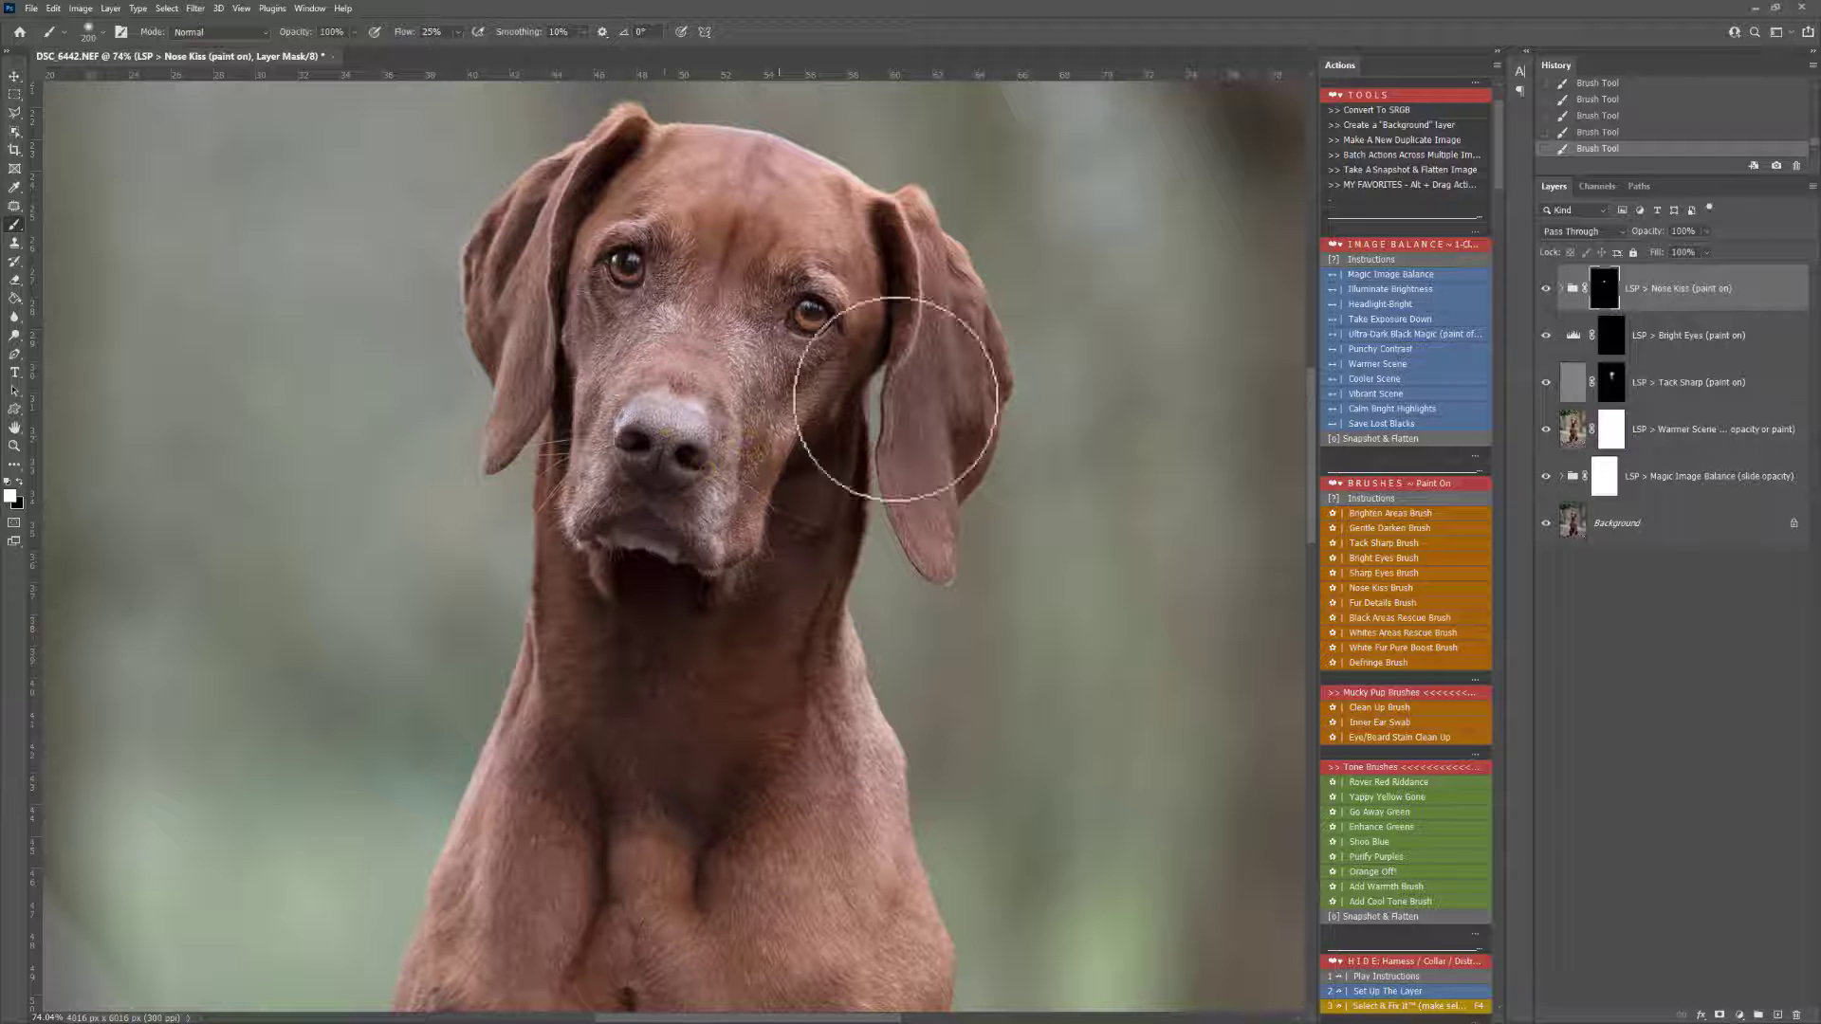
pyautogui.click(1704, 230)
pyautogui.moveTo(1704, 248); pyautogui.dragTo(1658, 248)
# - Run the Gentle Darken Brush action and set the soft round brush size to 1591 px
pyautogui.press('z')
pyautogui.keyDown('alt'); pyautogui.click(1037, 459); pyautogui.keyUp('alt')
pyautogui.keyDown('alt'); pyautogui.click(1036, 459); pyautogui.keyUp('alt')
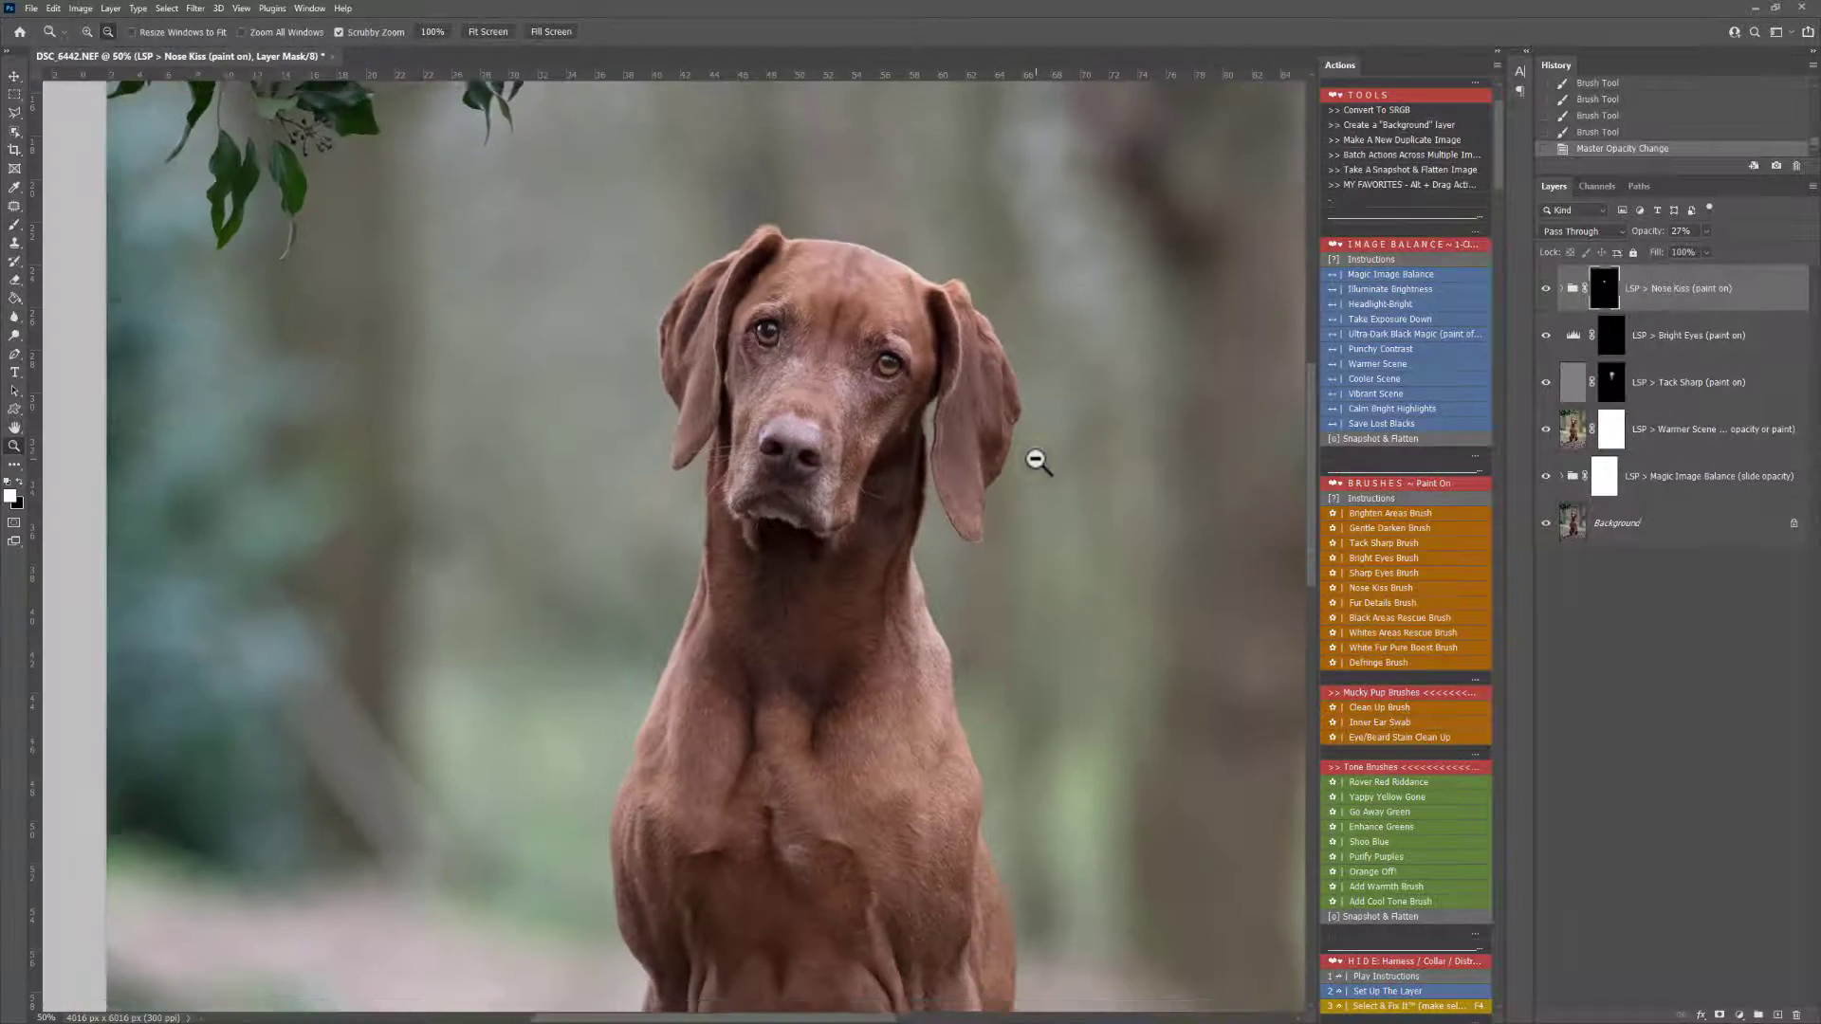
pyautogui.keyDown('alt'); pyautogui.click(1037, 459); pyautogui.keyUp('alt')
pyautogui.press('space')
pyautogui.moveTo(1044, 528); pyautogui.dragTo(992, 474)
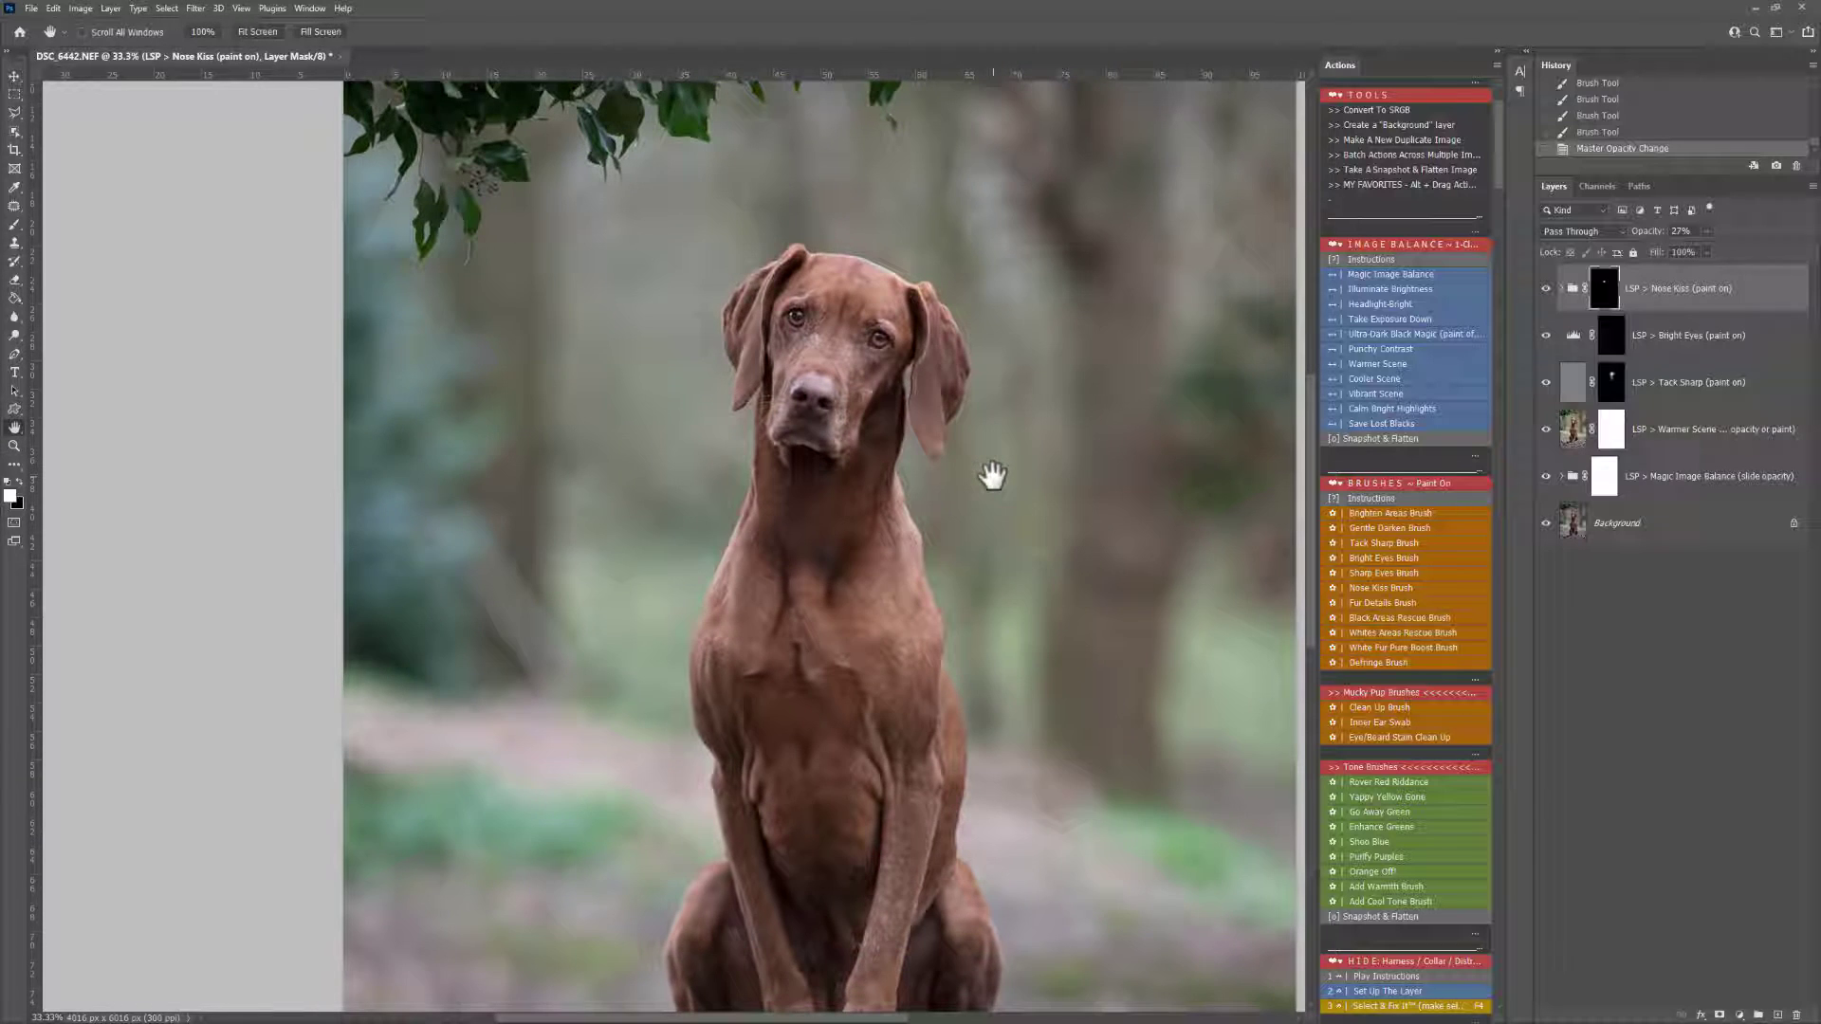
pyautogui.scroll(-5, 1417, 516)
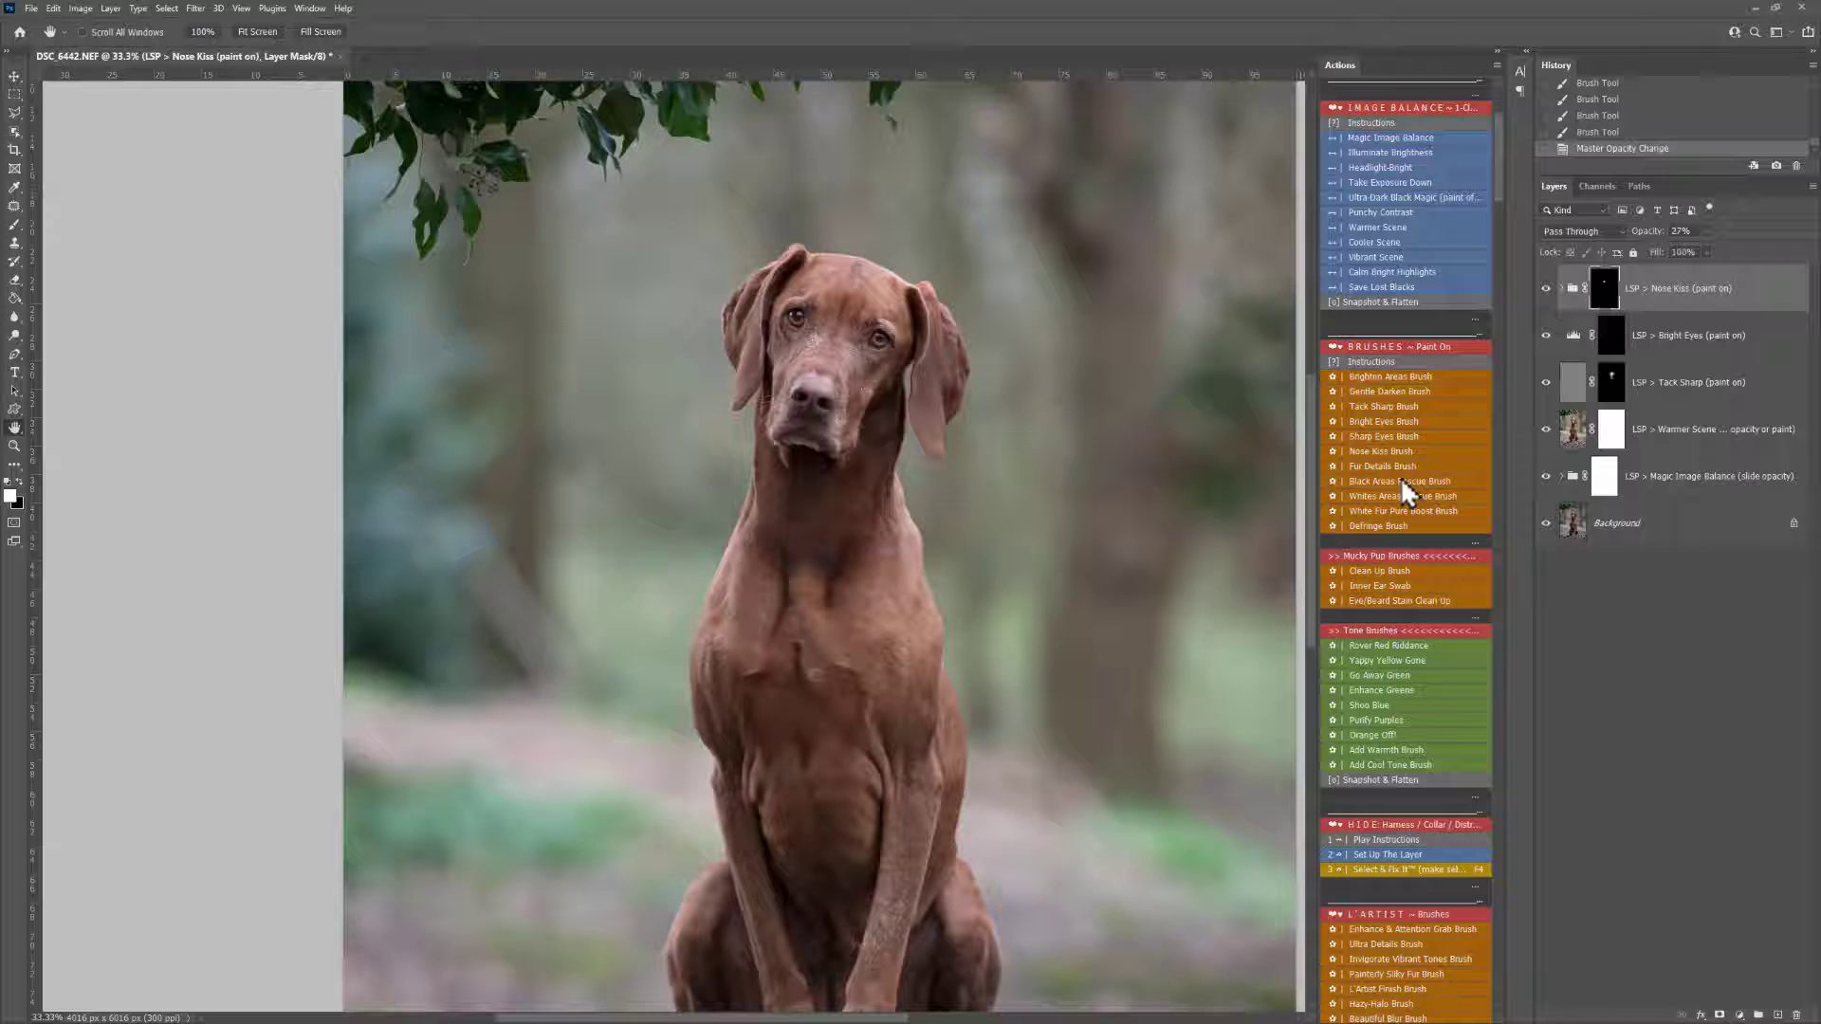
pyautogui.click(1397, 393)
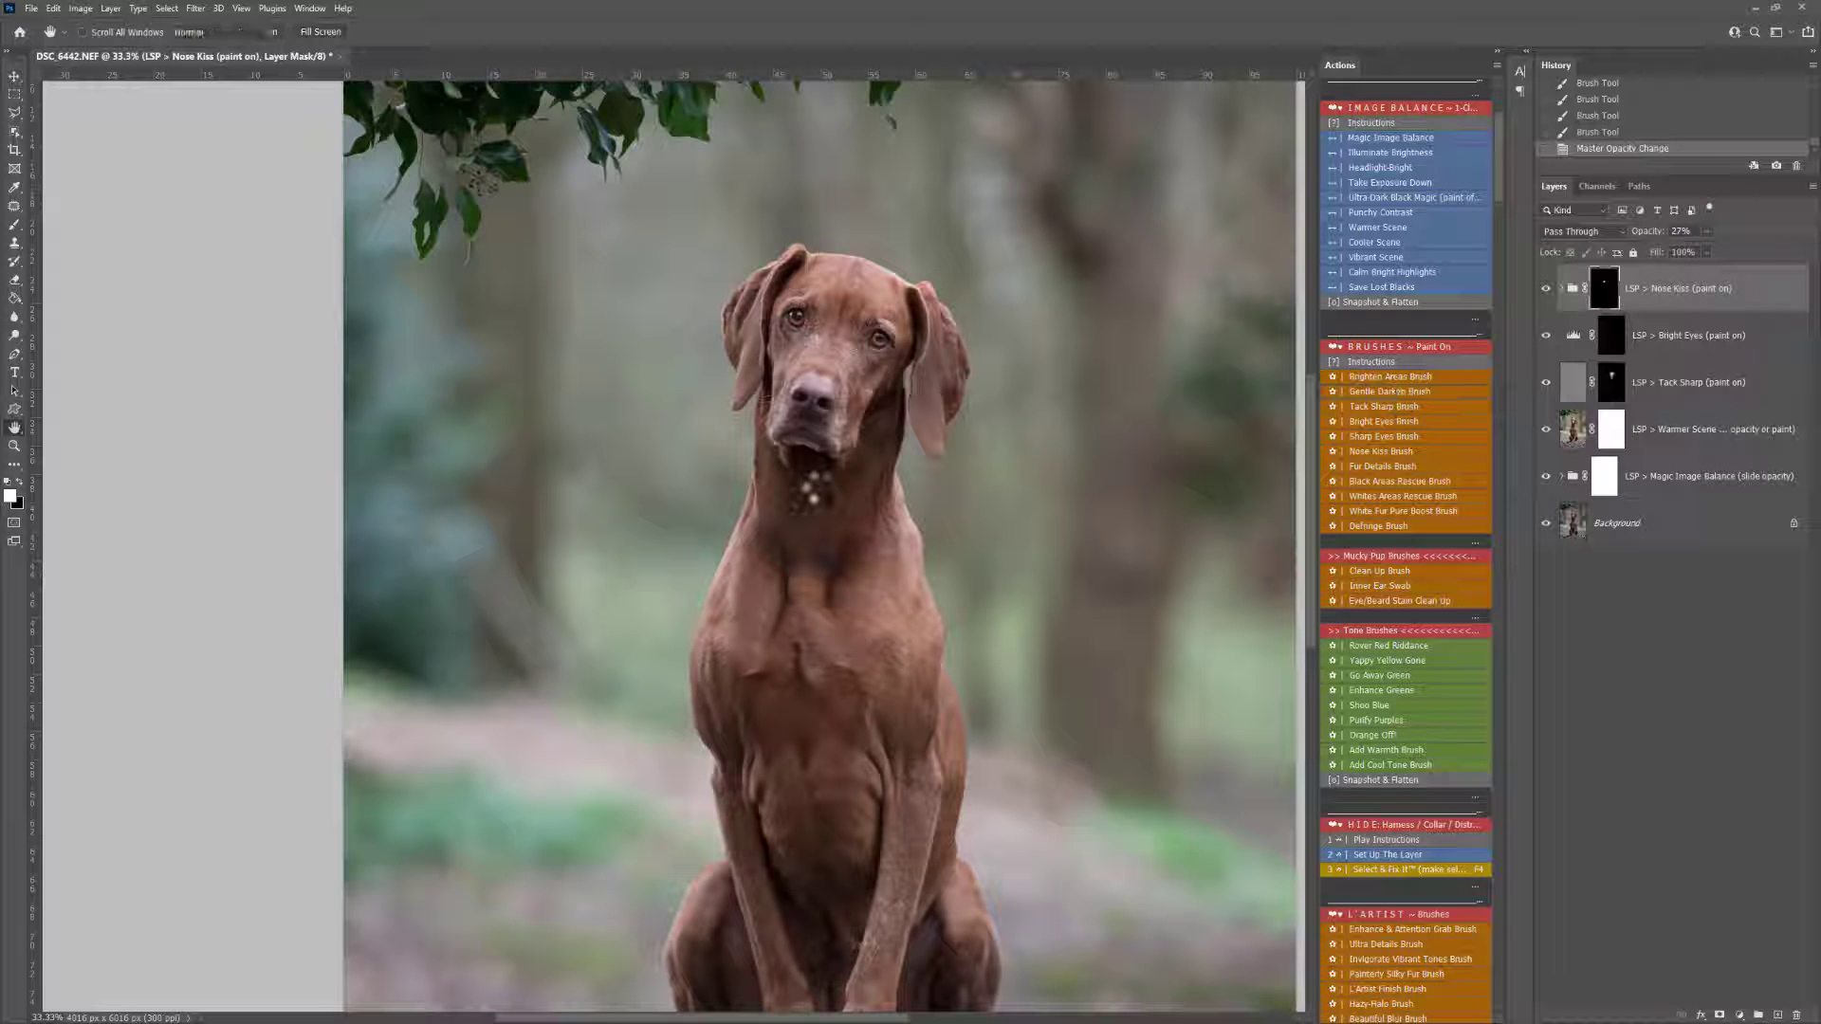
pyautogui.keyDown('alt'); pyautogui.click(819, 487); pyautogui.keyUp('alt')
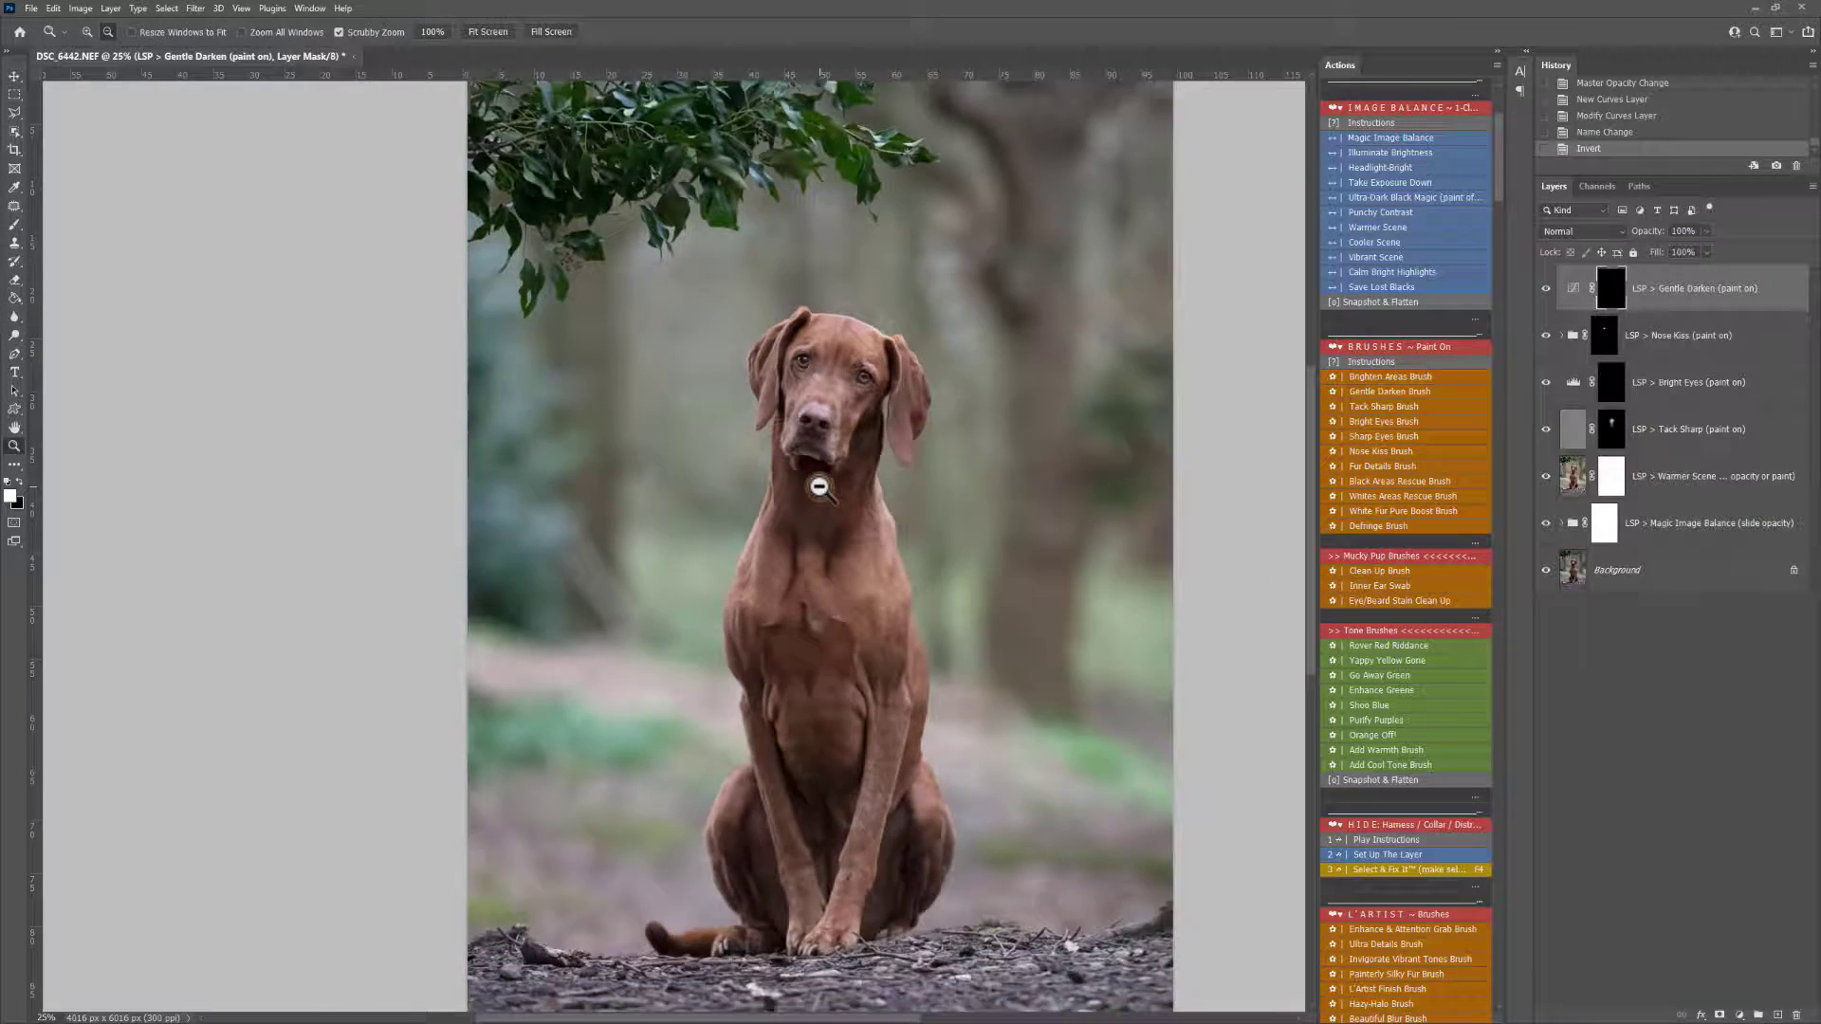
pyautogui.keyDown('alt'); pyautogui.click(818, 486); pyautogui.keyUp('alt')
pyautogui.rightClick(882, 487)
pyautogui.click(1046, 525)
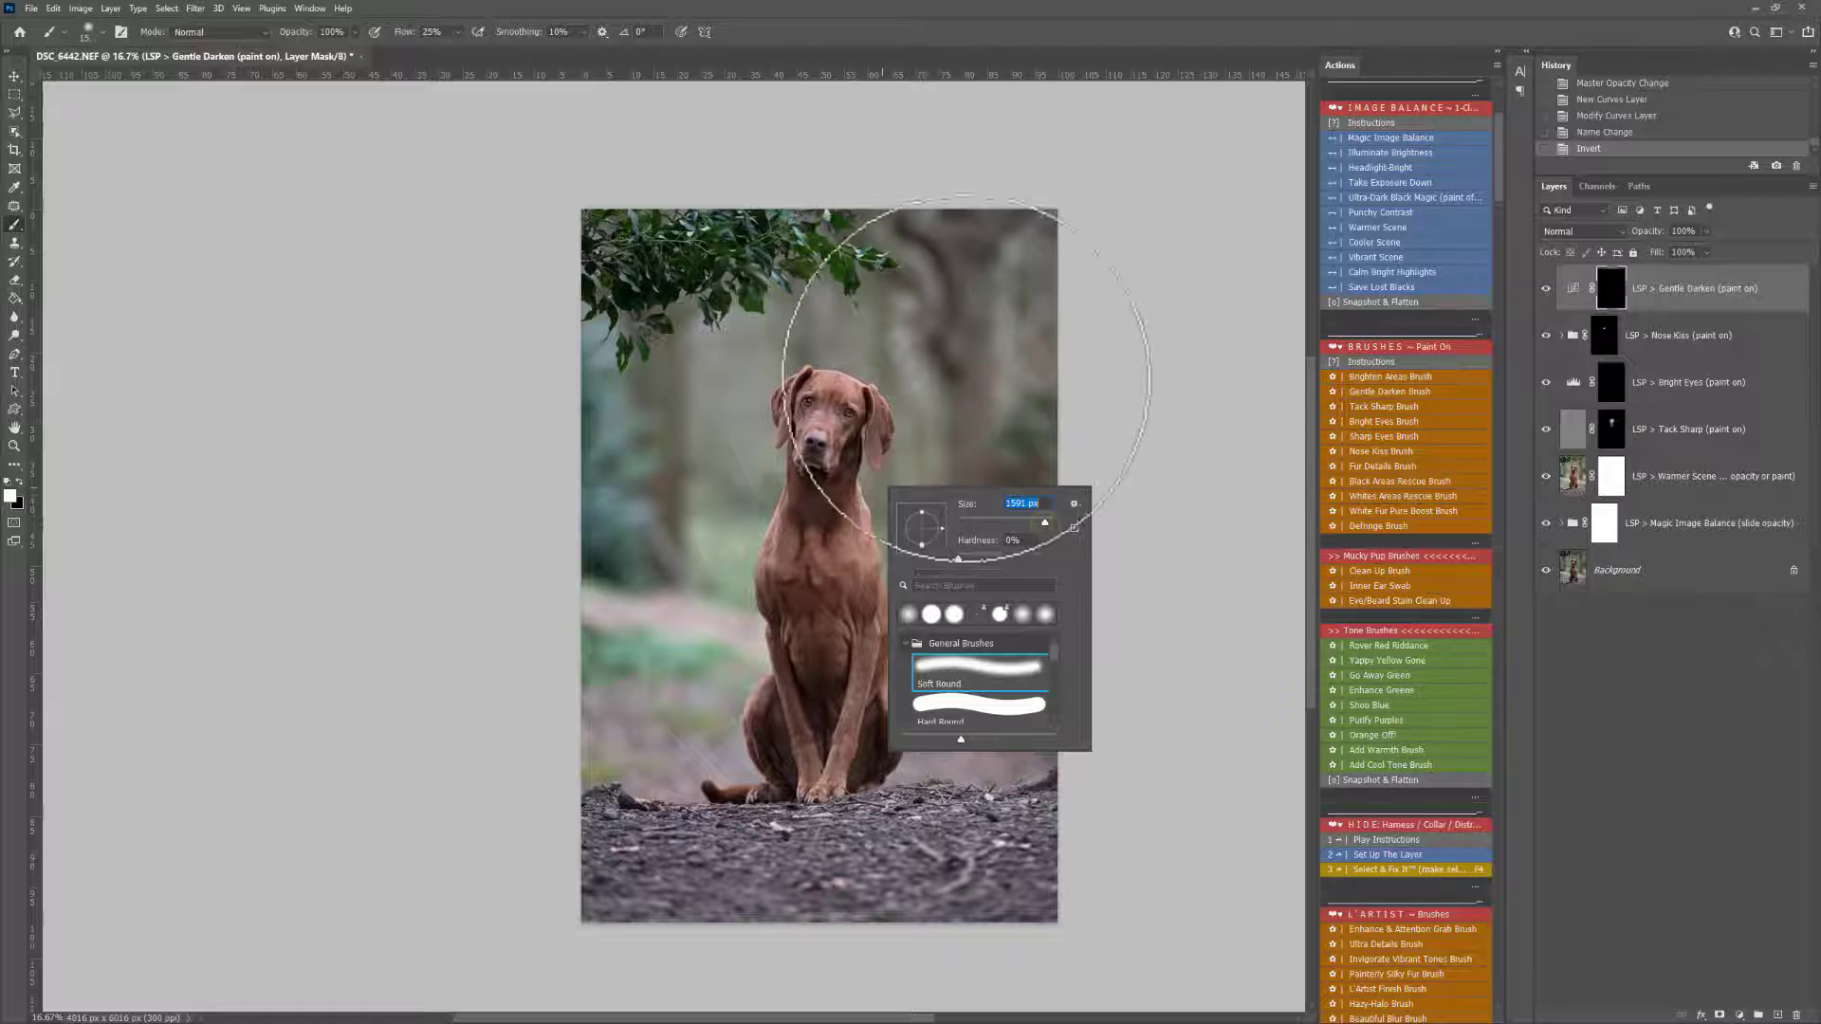
pyautogui.press('Return')
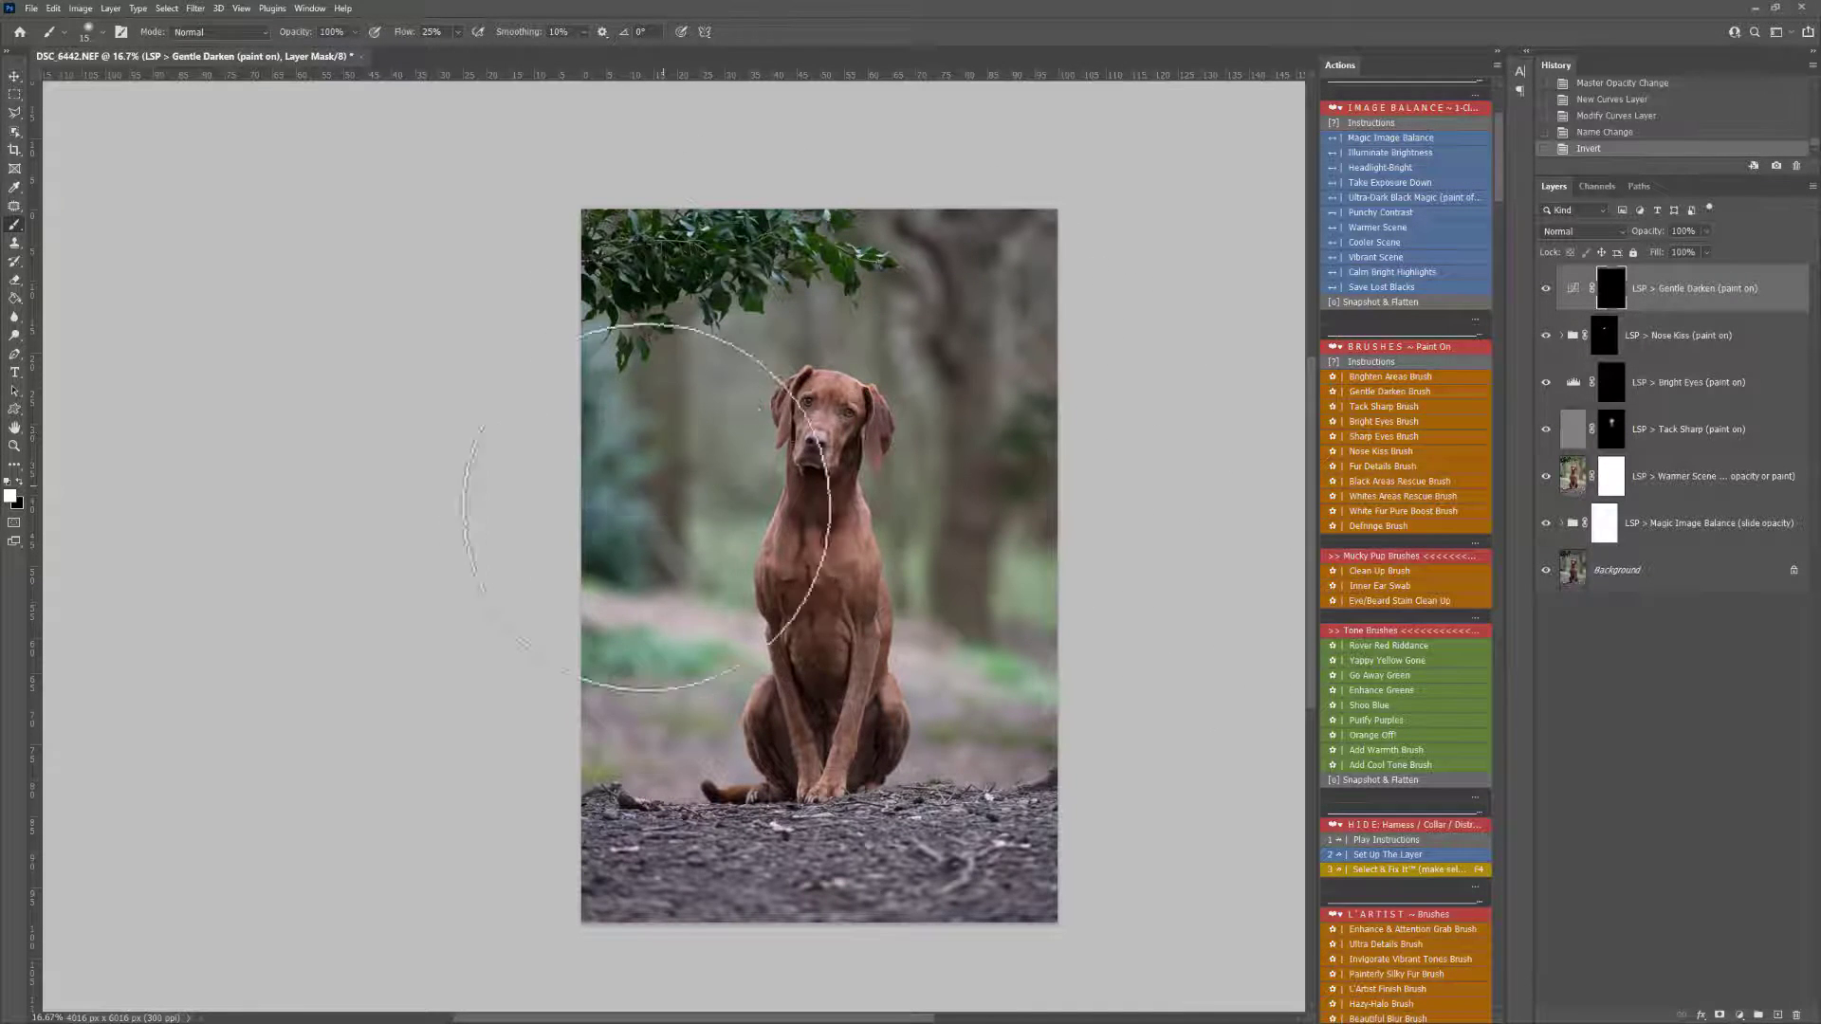
# - Paint the Gentle Darken effect over the background, the ground and the photo's edges around the dog
pyautogui.moveTo(676, 736)
pyautogui.mouseDown()
pyautogui.moveTo(691, 671)
pyautogui.moveTo(925, 653)
pyautogui.moveTo(996, 726)
pyautogui.mouseUp()
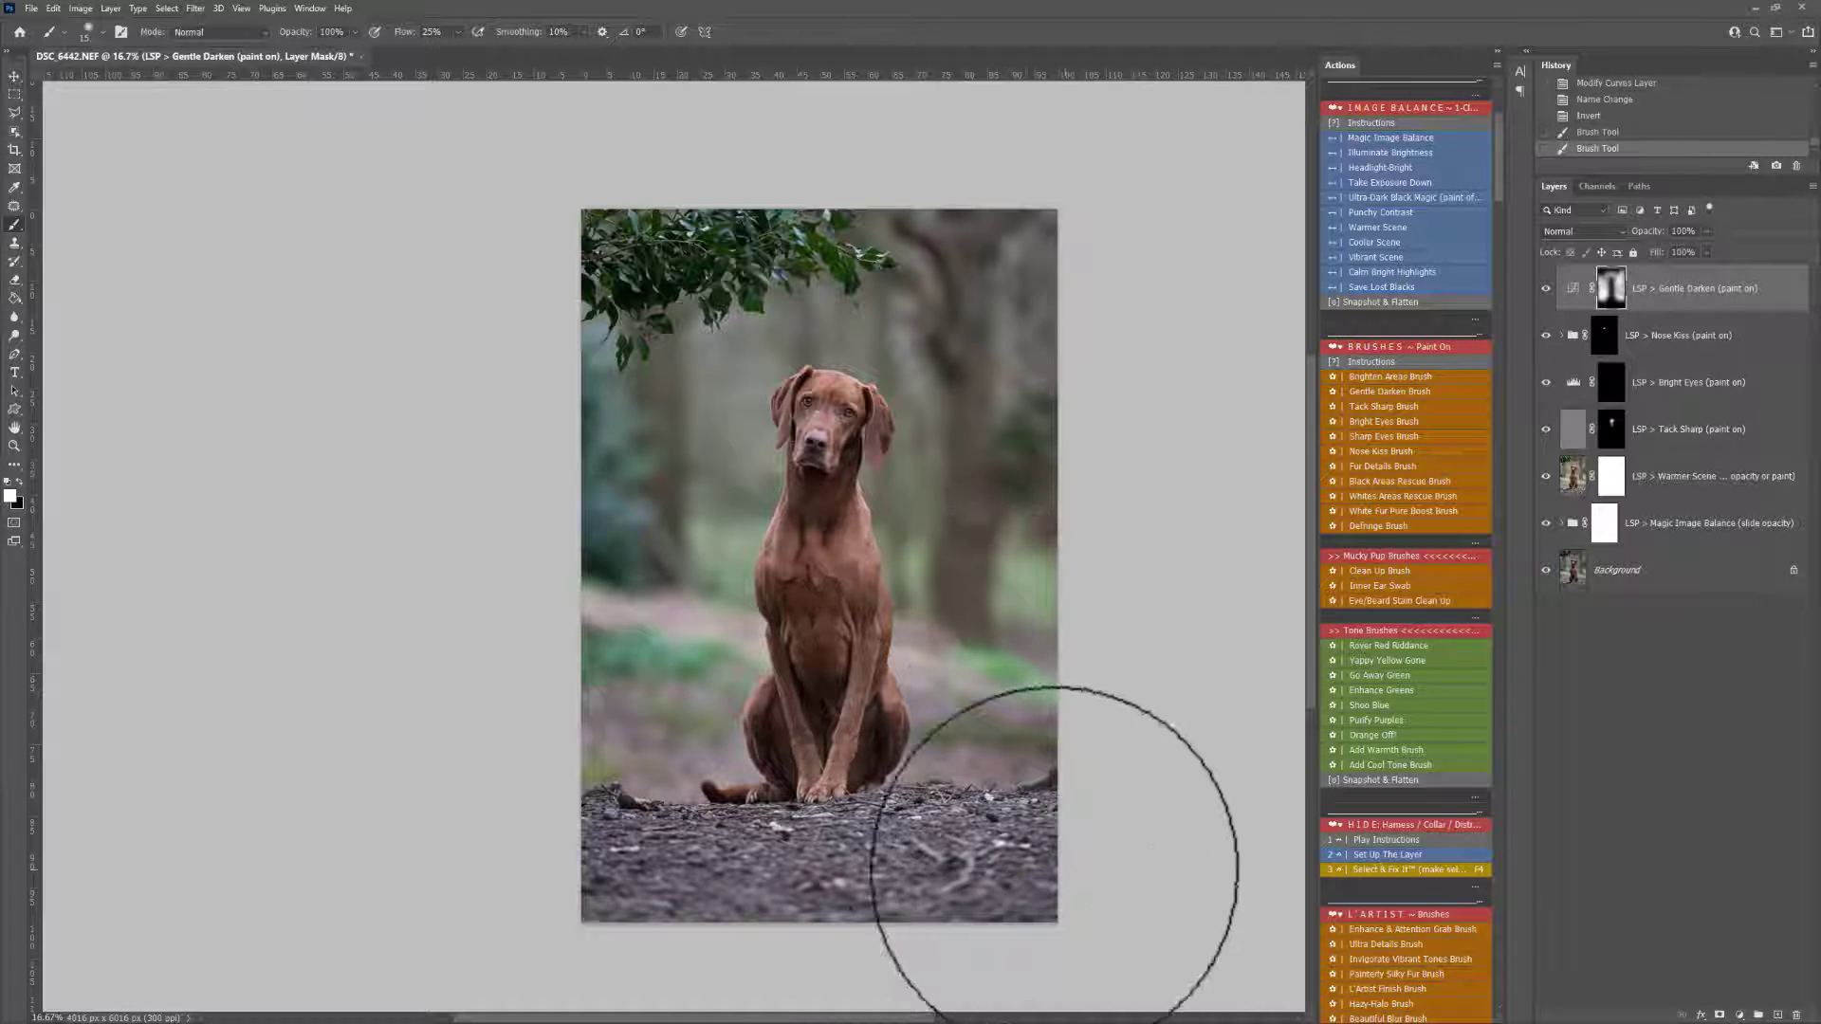
pyautogui.moveTo(1056, 866)
pyautogui.mouseDown()
pyautogui.moveTo(951, 914)
pyautogui.moveTo(525, 807)
pyautogui.moveTo(563, 654)
pyautogui.mouseUp()
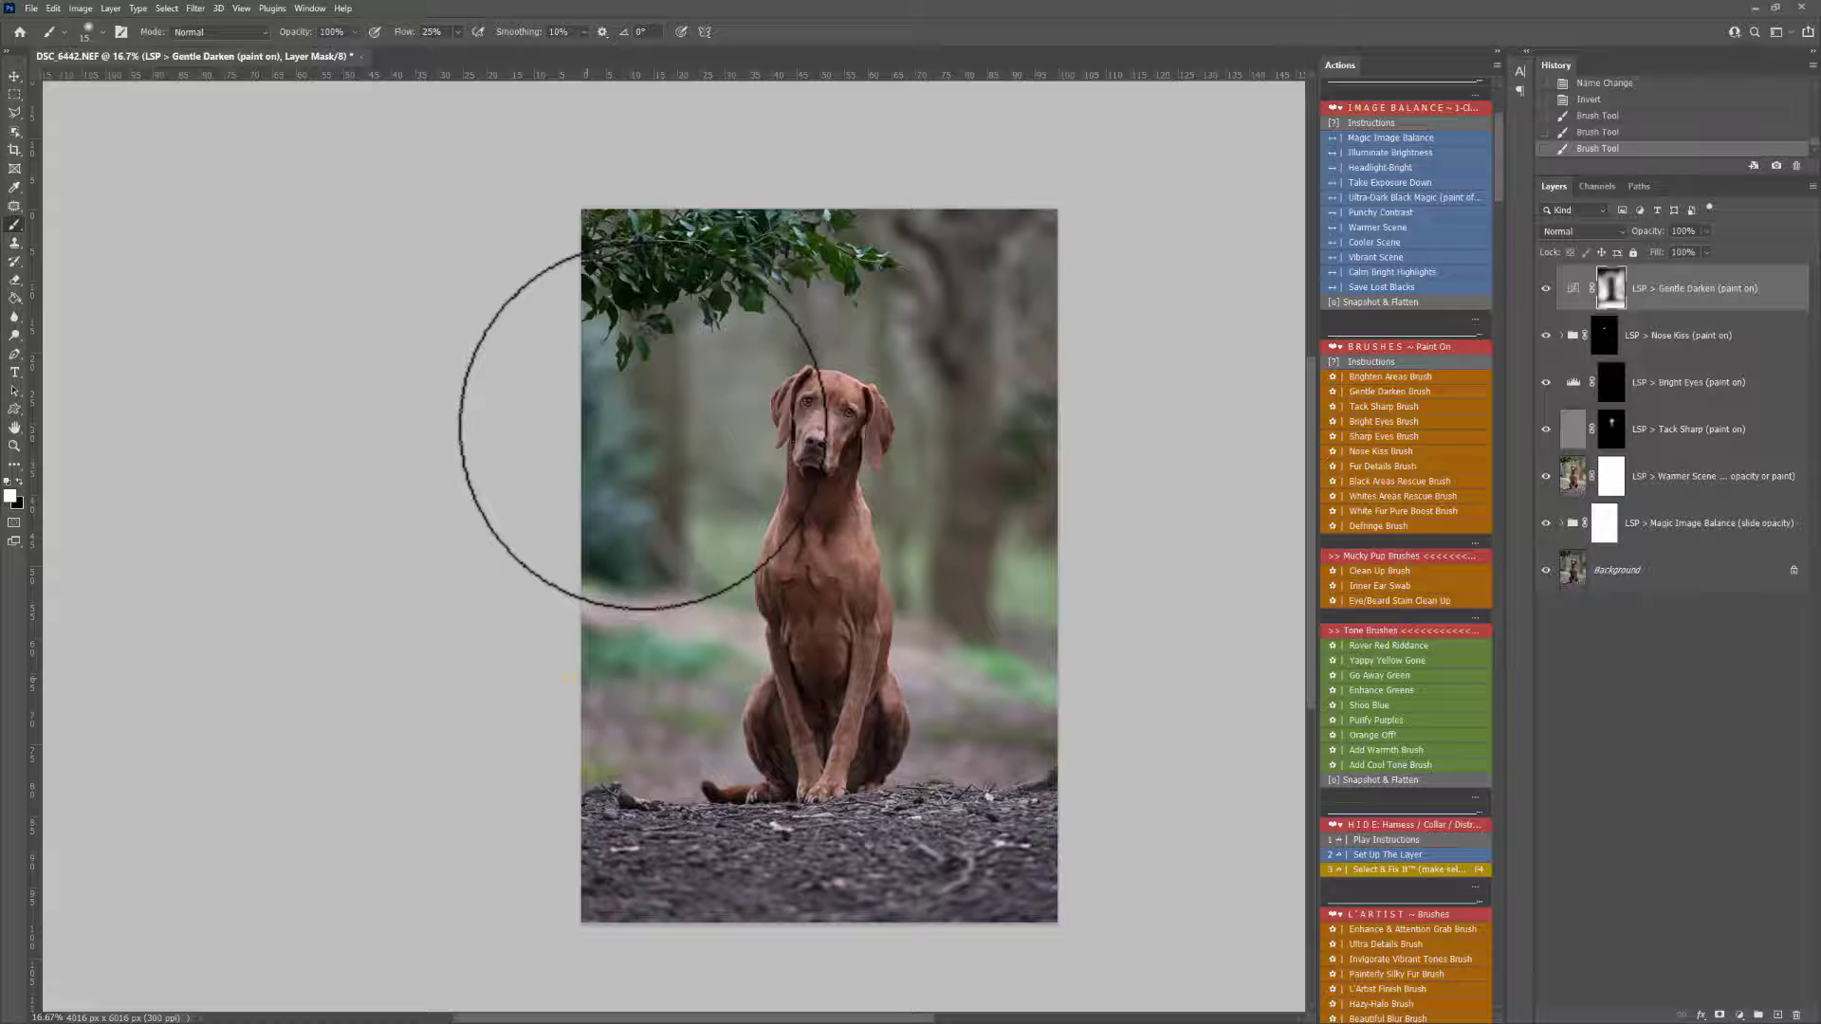
pyautogui.moveTo(642, 427); pyautogui.dragTo(866, 325)
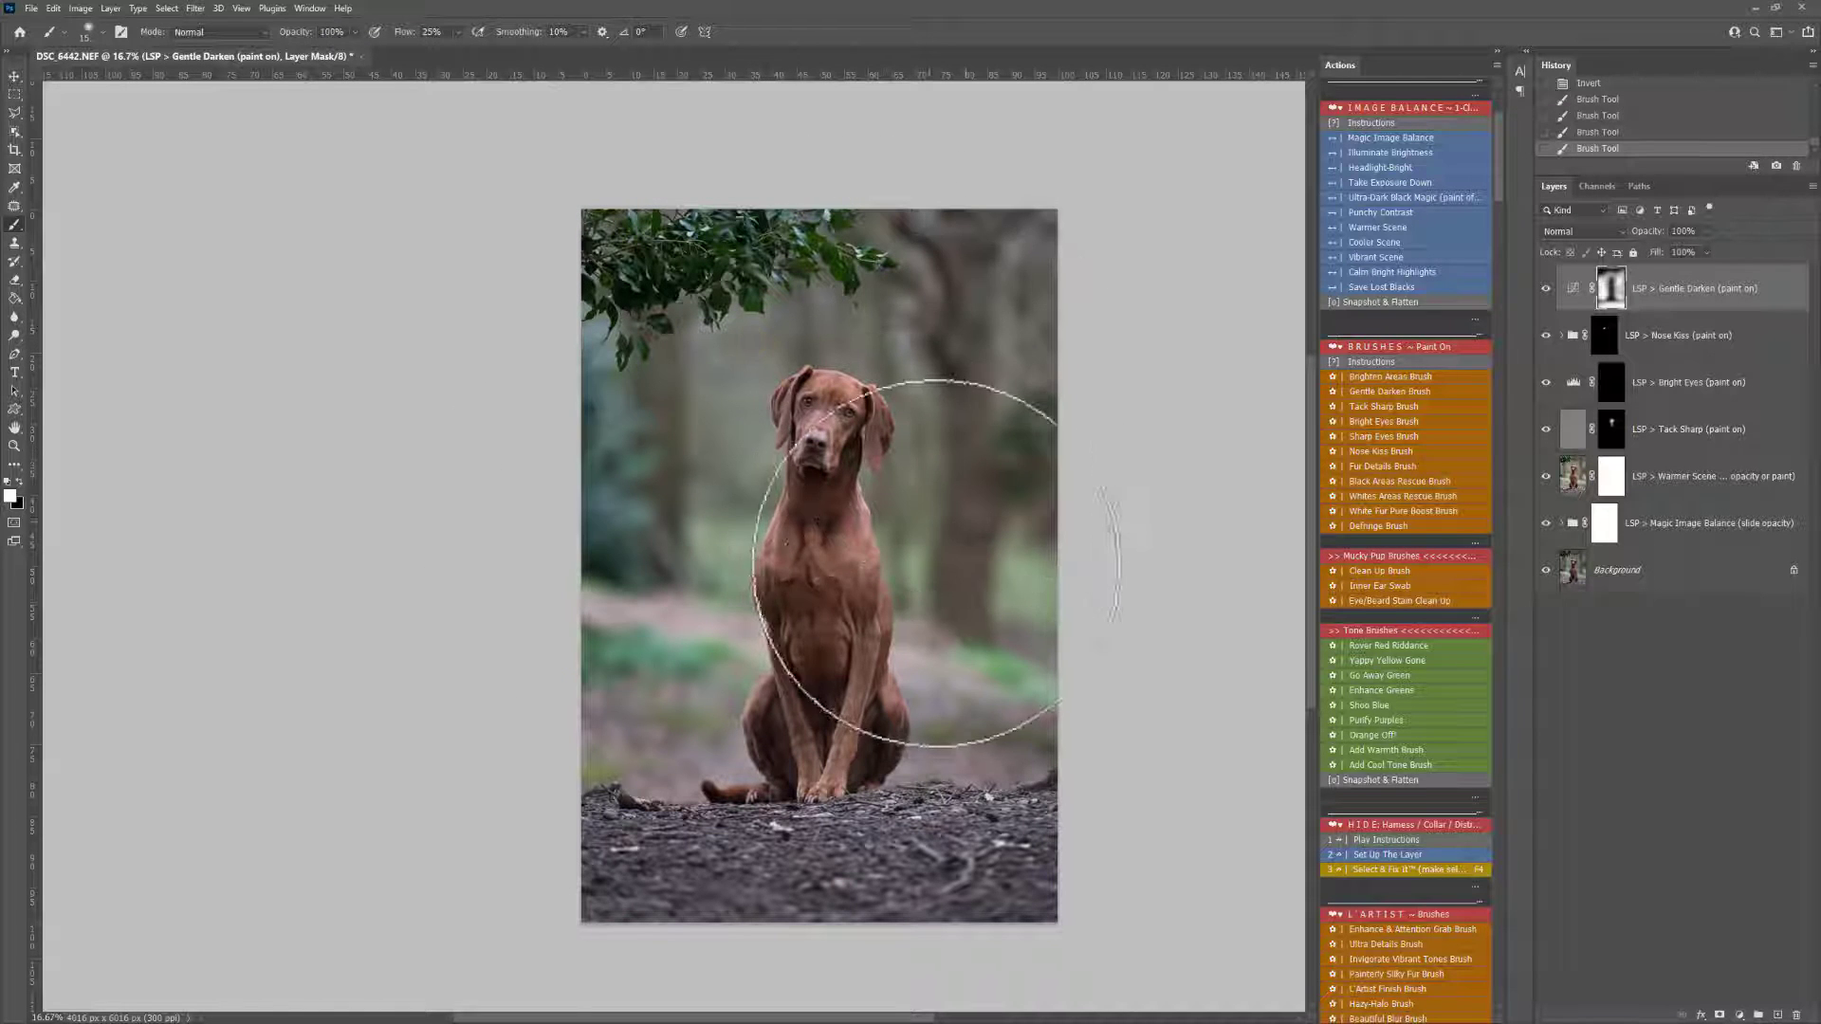
pyautogui.moveTo(979, 653)
pyautogui.mouseDown()
pyautogui.moveTo(991, 702)
pyautogui.moveTo(1027, 678)
pyautogui.moveTo(959, 640)
pyautogui.moveTo(935, 653)
pyautogui.moveTo(957, 594)
pyautogui.mouseUp()
# - Run the Go Away Green action and paint its effect over the background on both sides of the dog
pyautogui.scroll(-1, 957, 594)
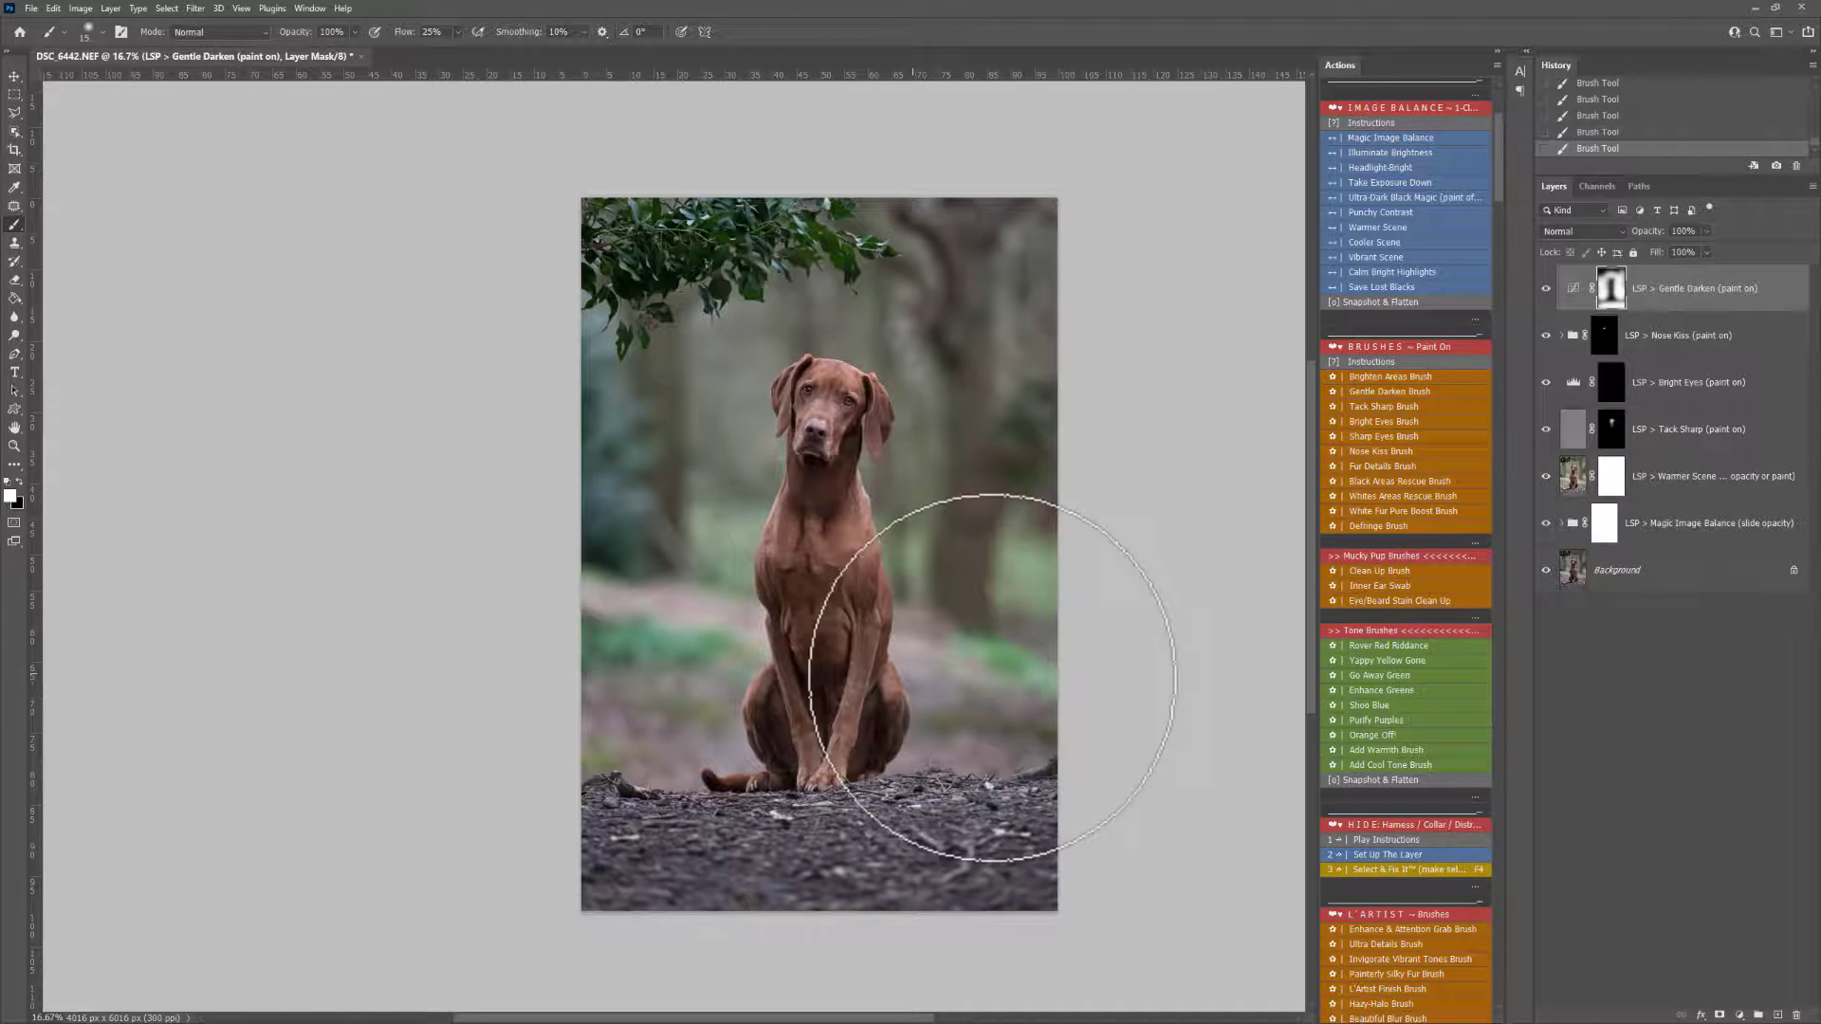
pyautogui.click(1394, 675)
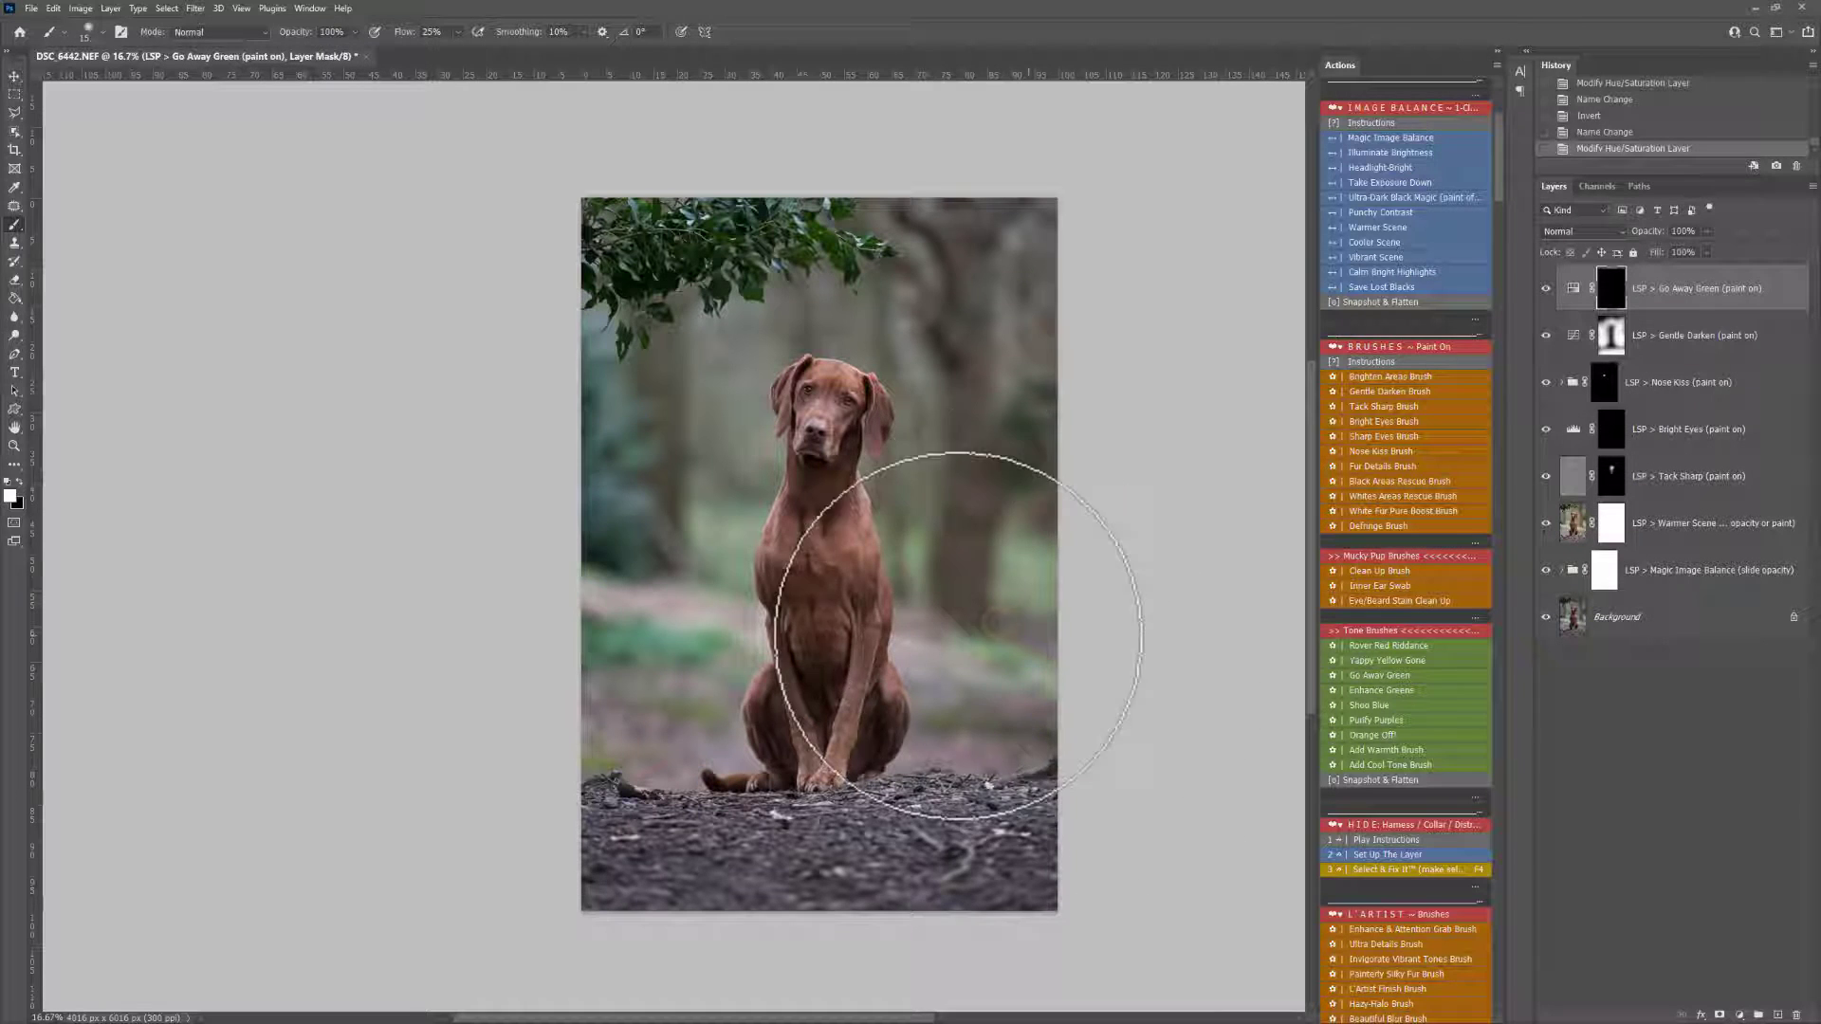
pyautogui.moveTo(1048, 641)
pyautogui.mouseDown()
pyautogui.moveTo(951, 475)
pyautogui.moveTo(1016, 366)
pyautogui.moveTo(1057, 345)
pyautogui.moveTo(1043, 361)
pyautogui.mouseUp()
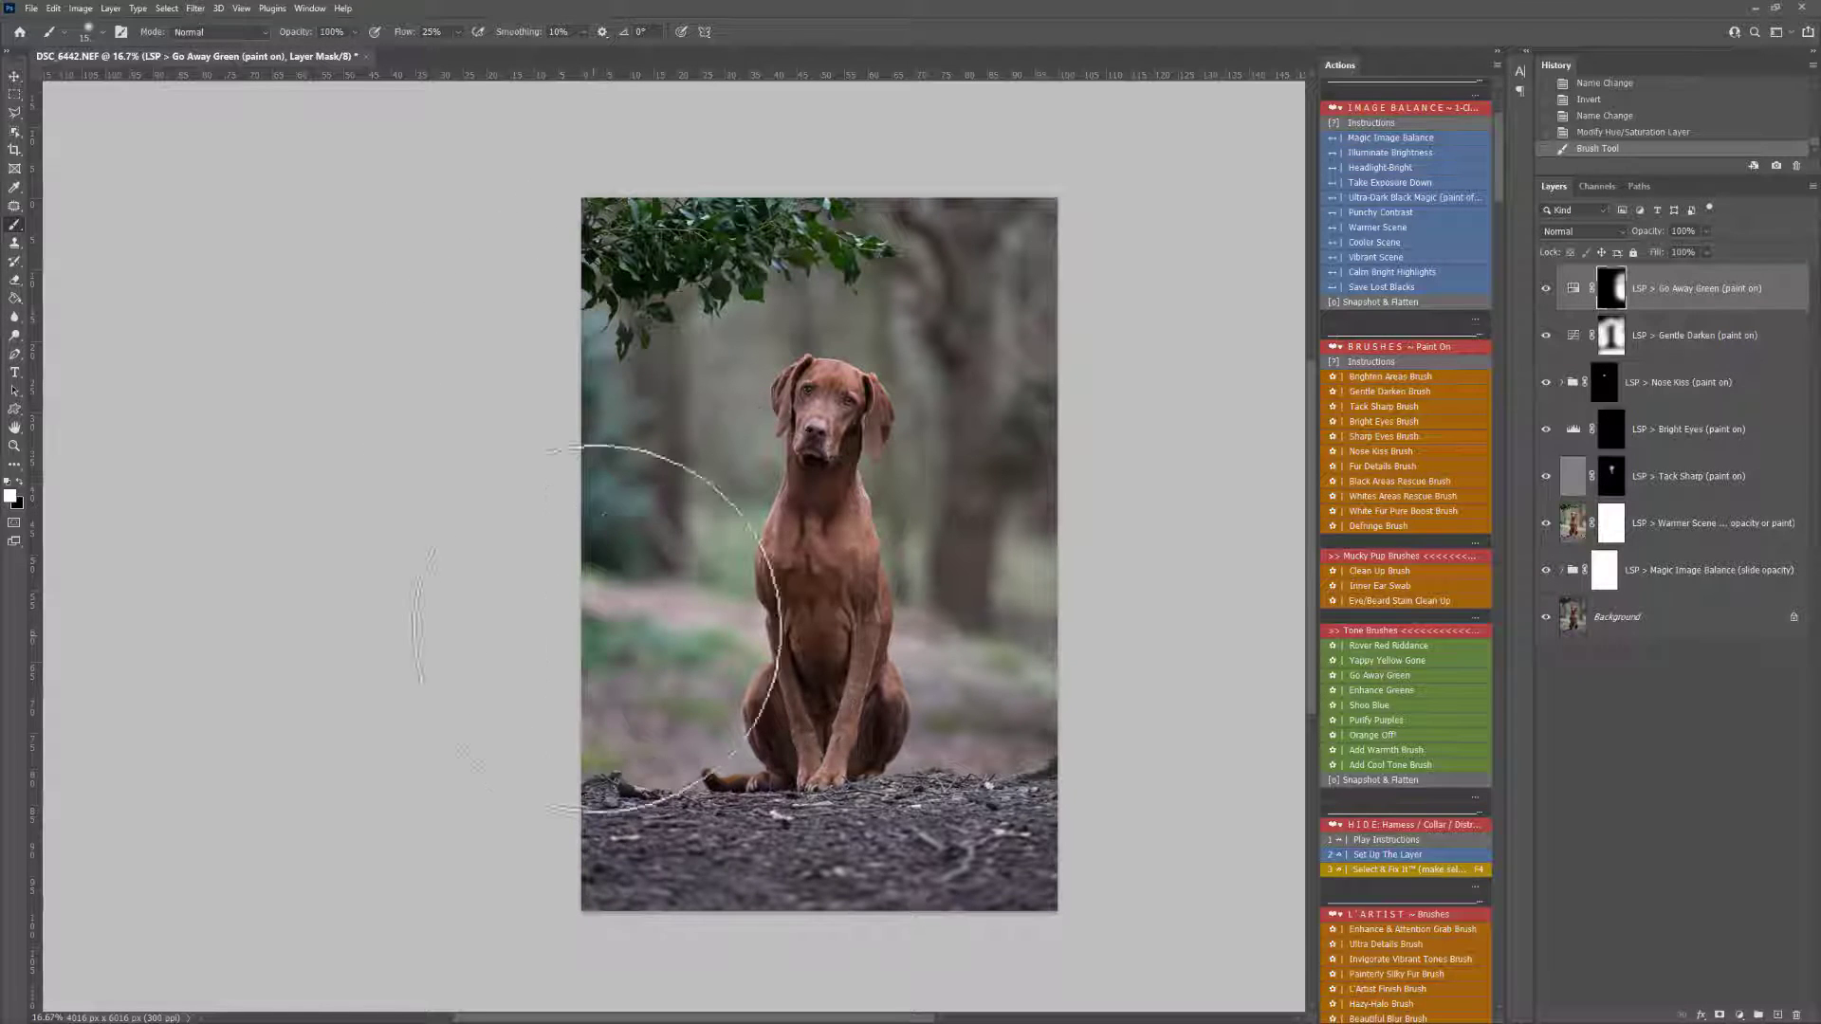
pyautogui.moveTo(708, 645)
pyautogui.mouseDown()
pyautogui.moveTo(679, 614)
pyautogui.moveTo(553, 679)
pyautogui.moveTo(708, 634)
pyautogui.mouseUp()
pyautogui.moveTo(587, 464)
pyautogui.mouseDown()
pyautogui.moveTo(582, 602)
pyautogui.moveTo(967, 602)
pyautogui.mouseUp()
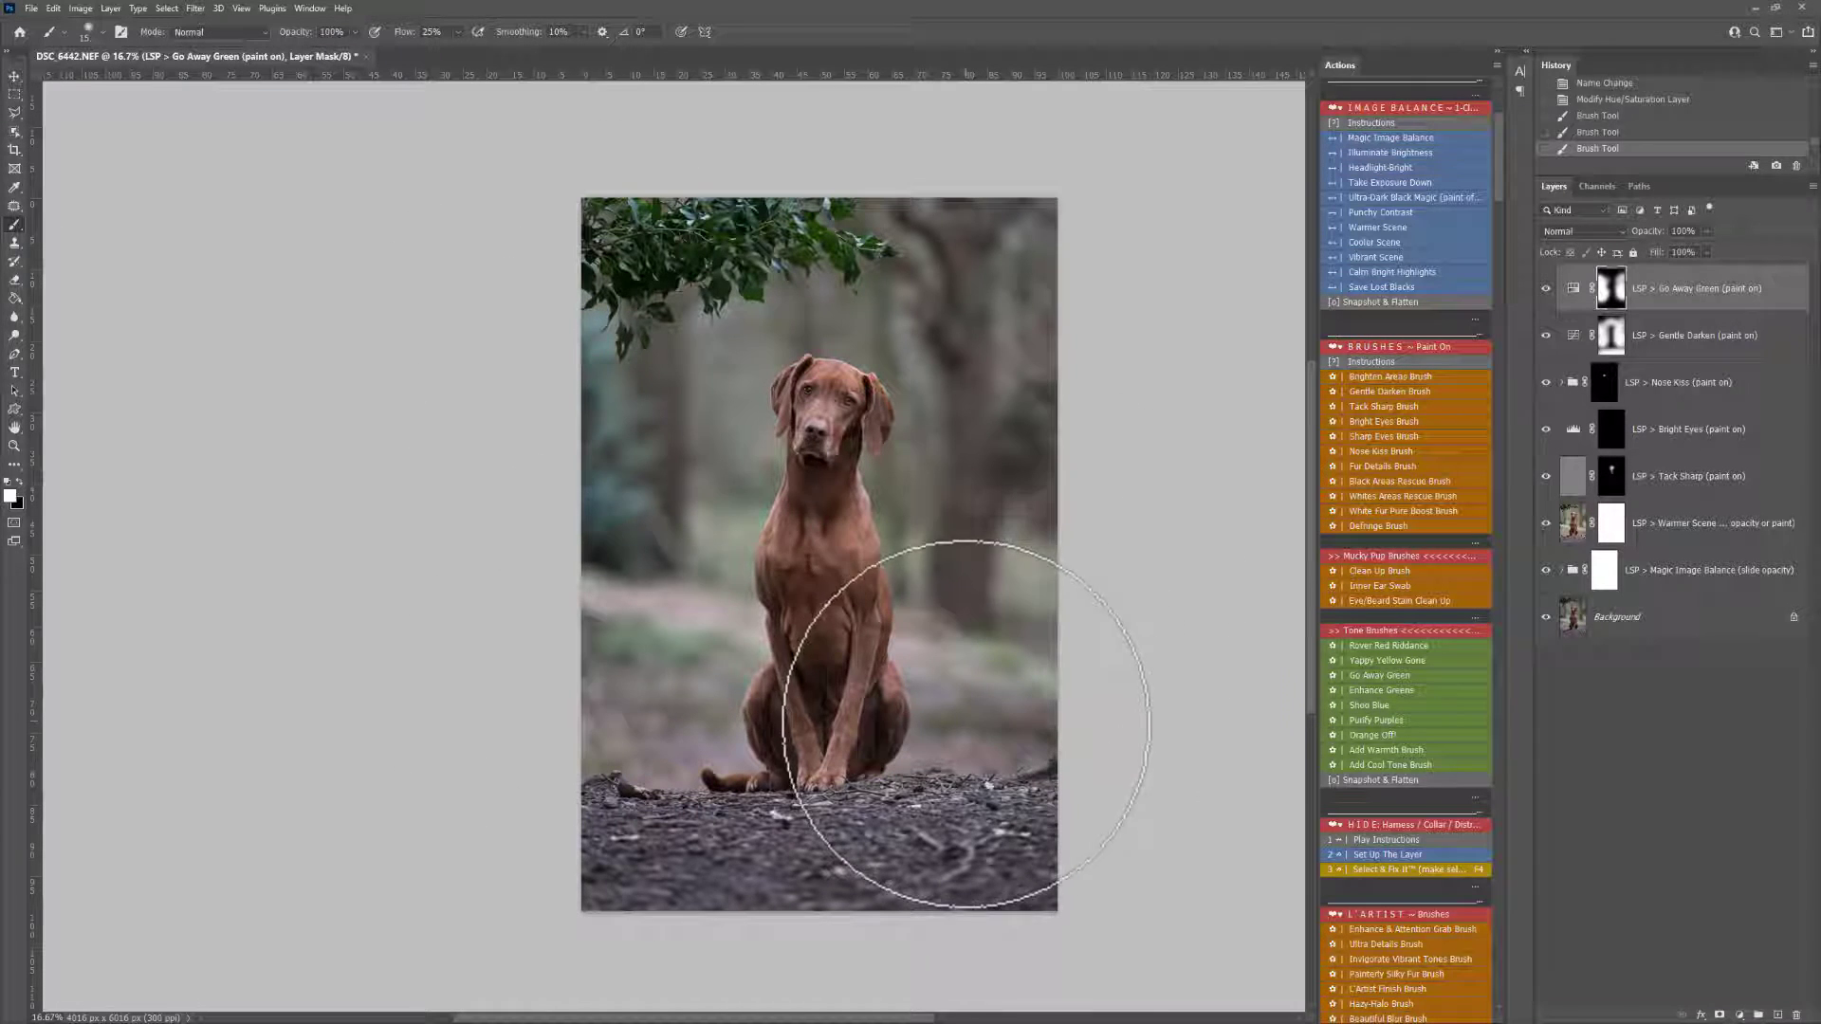
pyautogui.moveTo(967, 731); pyautogui.dragTo(671, 508)
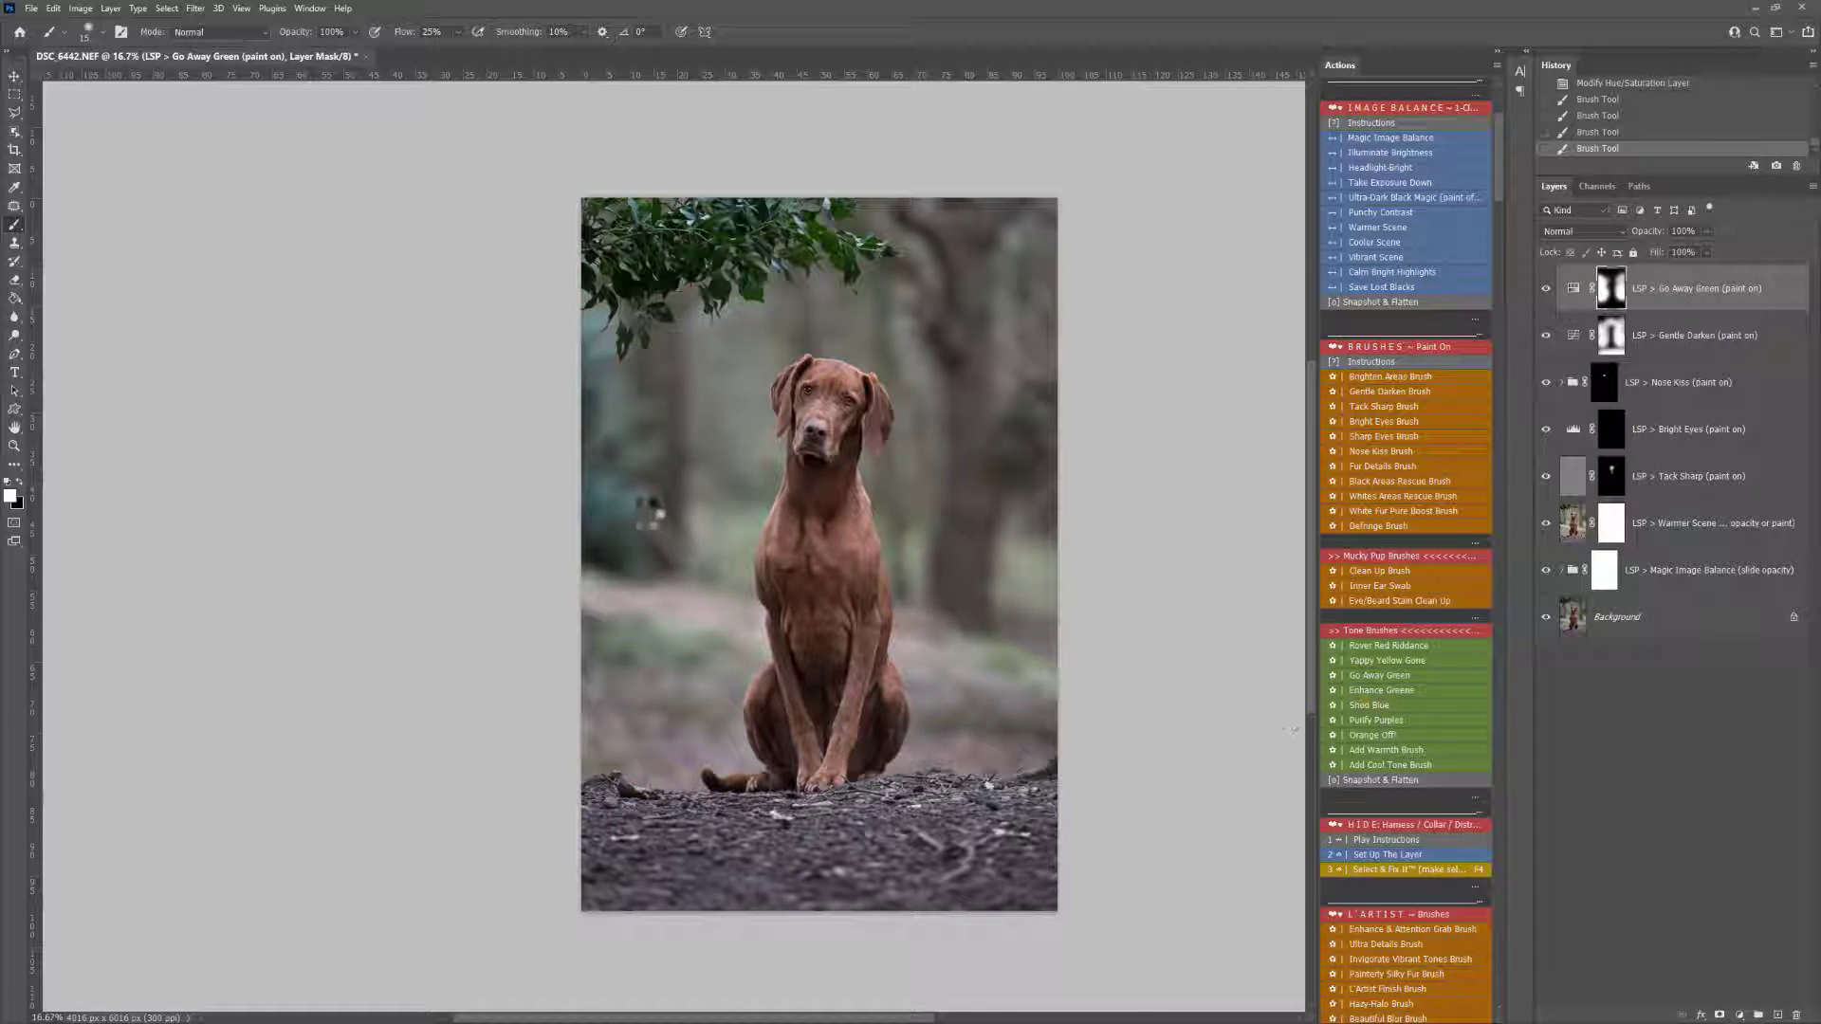
# - Paint the Shoo Blue effect over the background, and the Orange Off effect over the background and the ground
pyautogui.click(1368, 705)
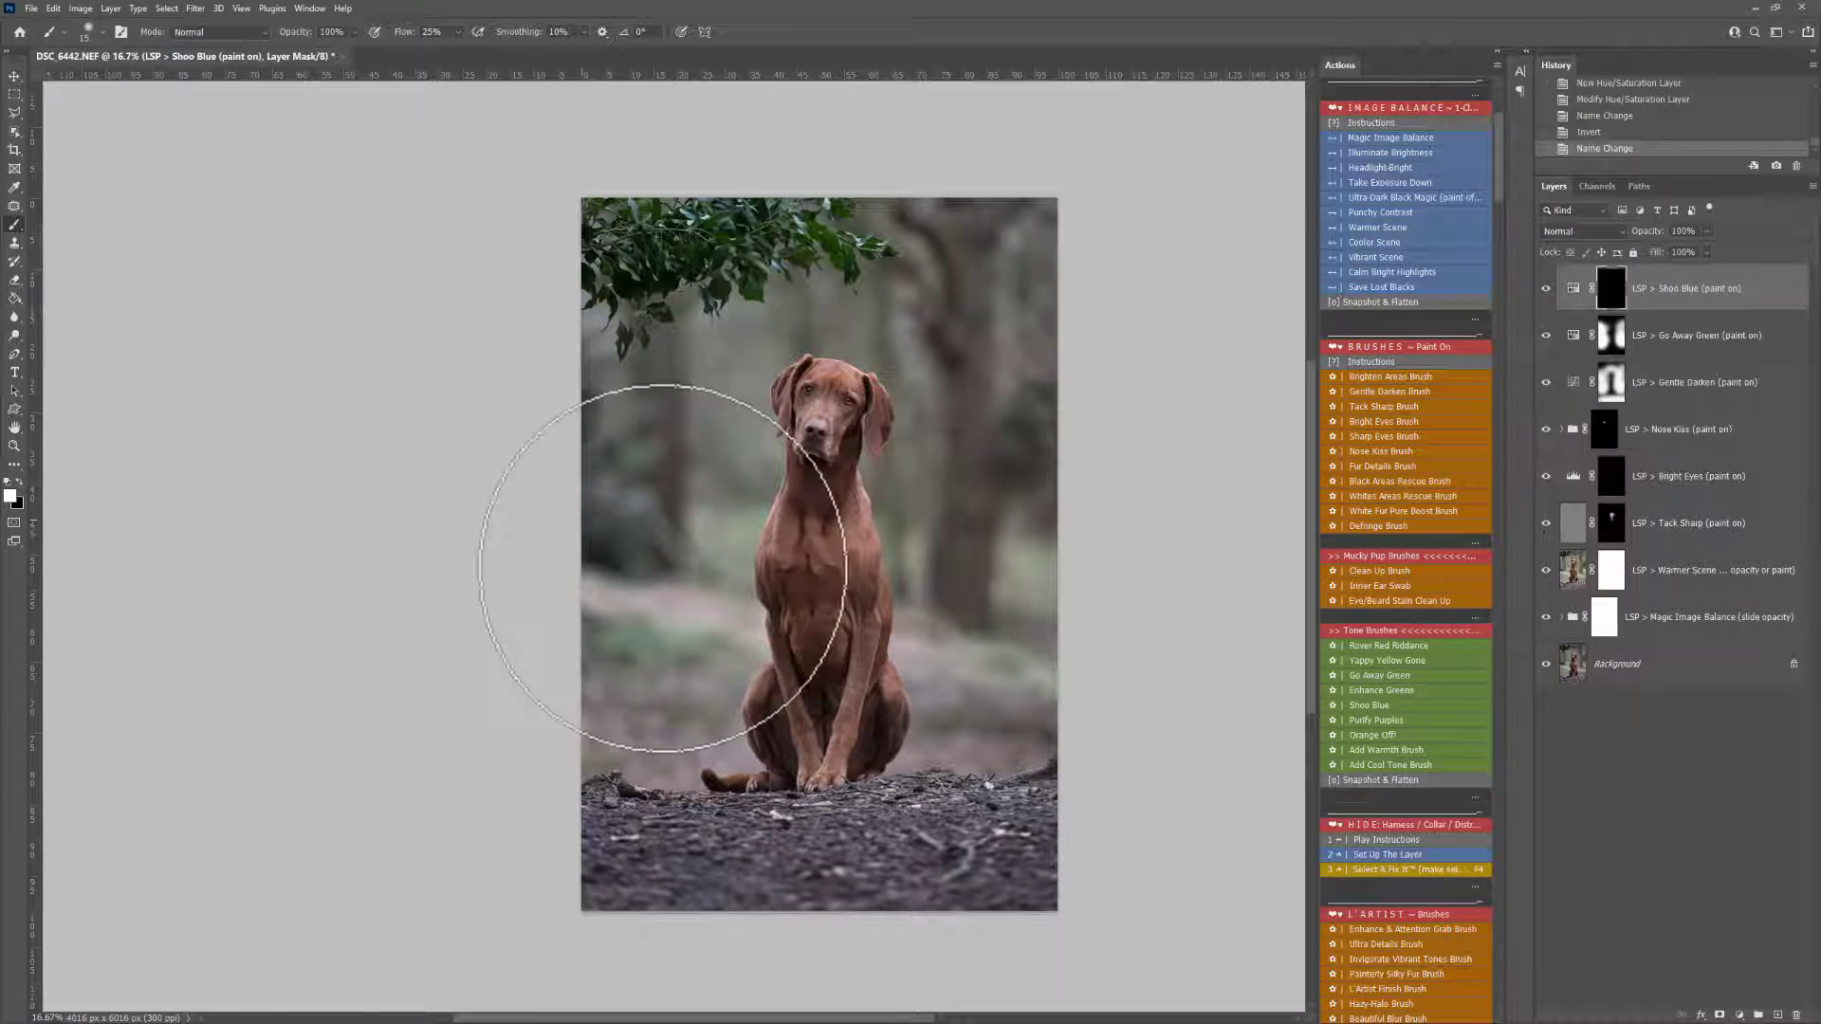
pyautogui.moveTo(663, 567)
pyautogui.mouseDown()
pyautogui.moveTo(1026, 526)
pyautogui.moveTo(1012, 491)
pyautogui.moveTo(985, 571)
pyautogui.moveTo(957, 520)
pyautogui.moveTo(986, 486)
pyautogui.moveTo(992, 725)
pyautogui.moveTo(1003, 739)
pyautogui.moveTo(1068, 709)
pyautogui.moveTo(1041, 462)
pyautogui.moveTo(1024, 525)
pyautogui.moveTo(988, 407)
pyautogui.moveTo(991, 502)
pyautogui.moveTo(707, 445)
pyautogui.moveTo(721, 495)
pyautogui.moveTo(645, 696)
pyautogui.moveTo(610, 721)
pyautogui.moveTo(846, 702)
pyautogui.mouseUp()
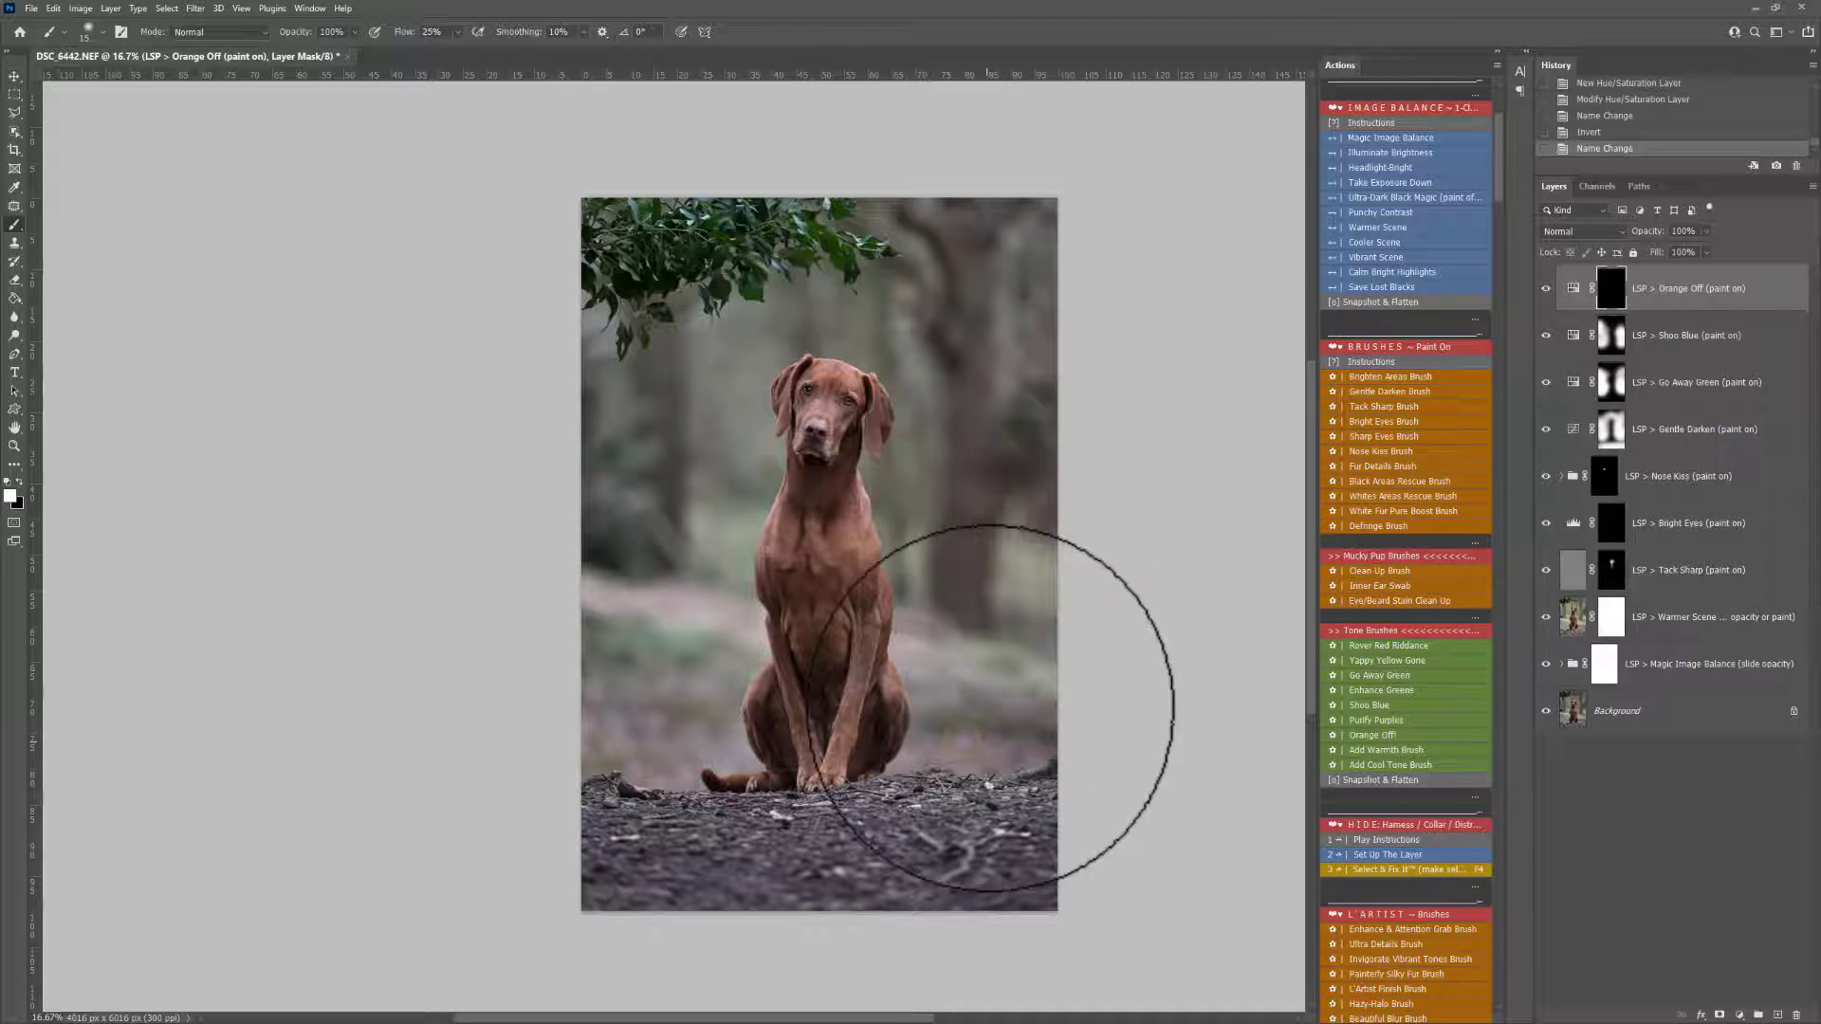
pyautogui.moveTo(998, 391)
pyautogui.mouseDown()
pyautogui.moveTo(914, 486)
pyautogui.moveTo(825, 321)
pyautogui.mouseUp()
pyautogui.moveTo(678, 450)
pyautogui.mouseDown()
pyautogui.moveTo(664, 657)
pyautogui.moveTo(704, 766)
pyautogui.moveTo(684, 657)
pyautogui.moveTo(637, 645)
pyautogui.moveTo(539, 696)
pyautogui.moveTo(659, 827)
pyautogui.moveTo(533, 834)
pyautogui.mouseUp()
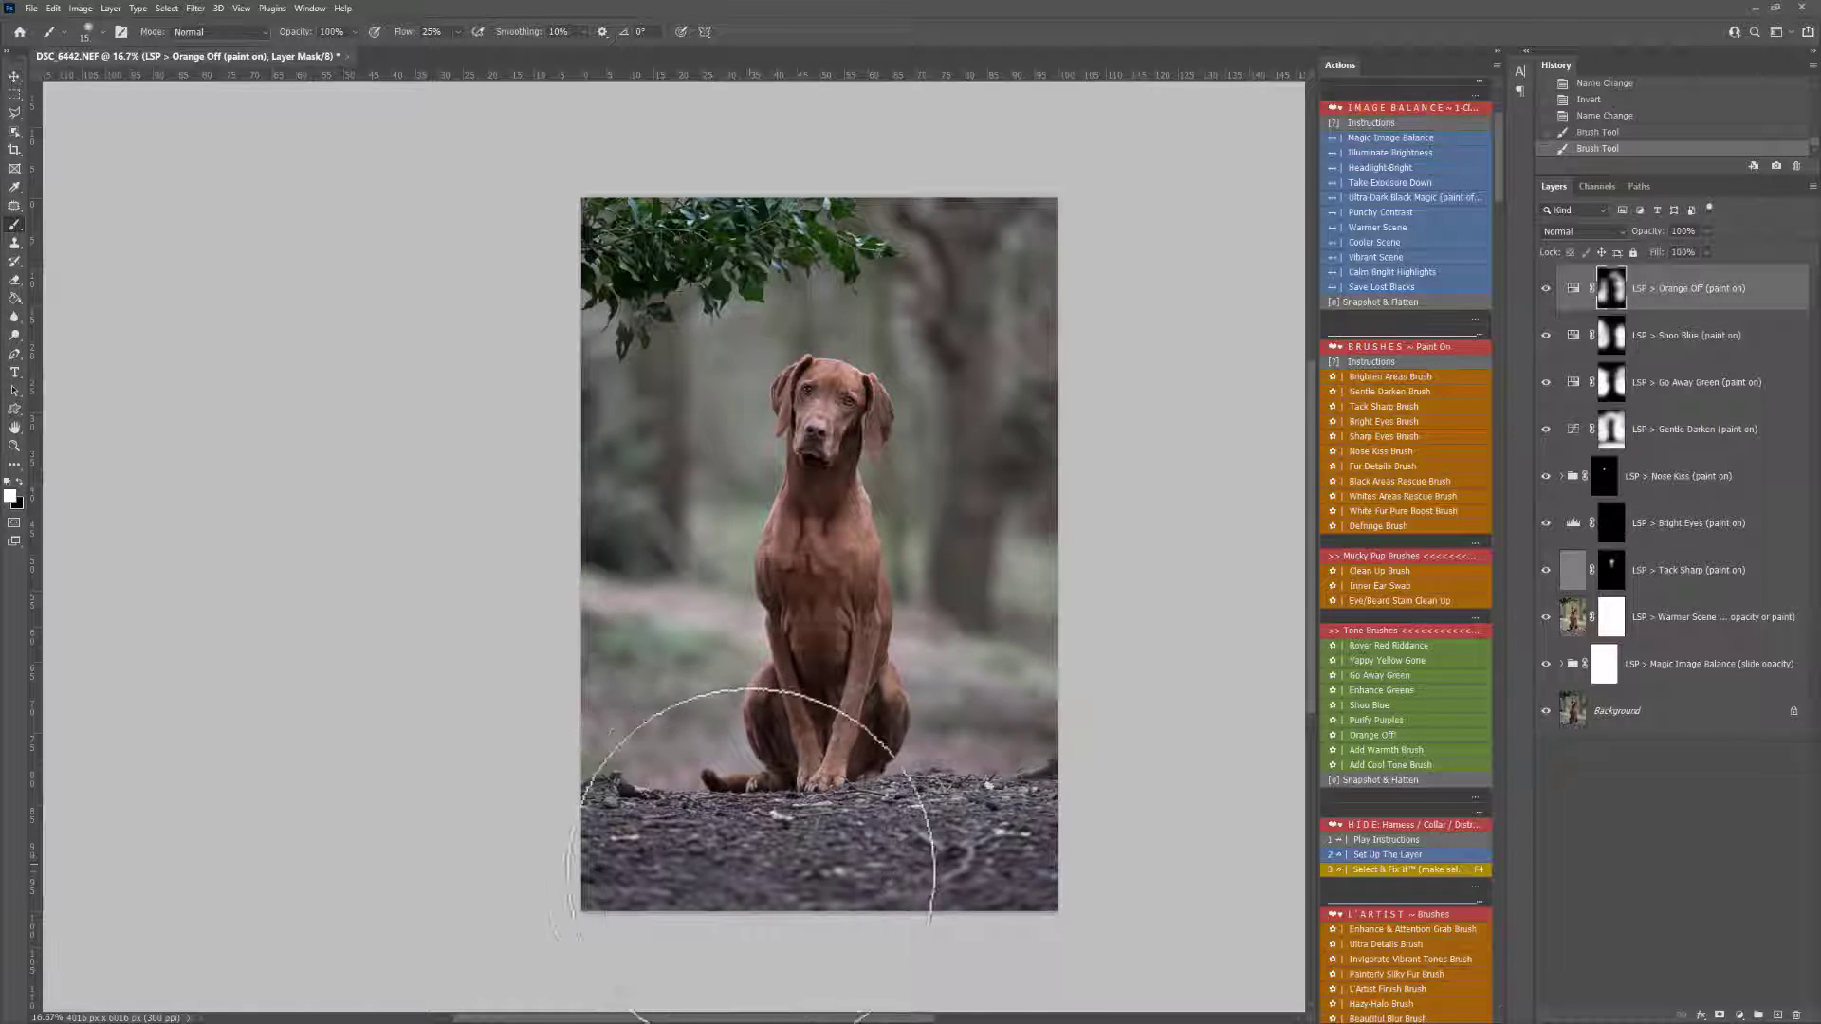
pyautogui.moveTo(754, 854)
pyautogui.mouseDown()
pyautogui.moveTo(866, 691)
pyautogui.moveTo(1179, 671)
pyautogui.mouseUp()
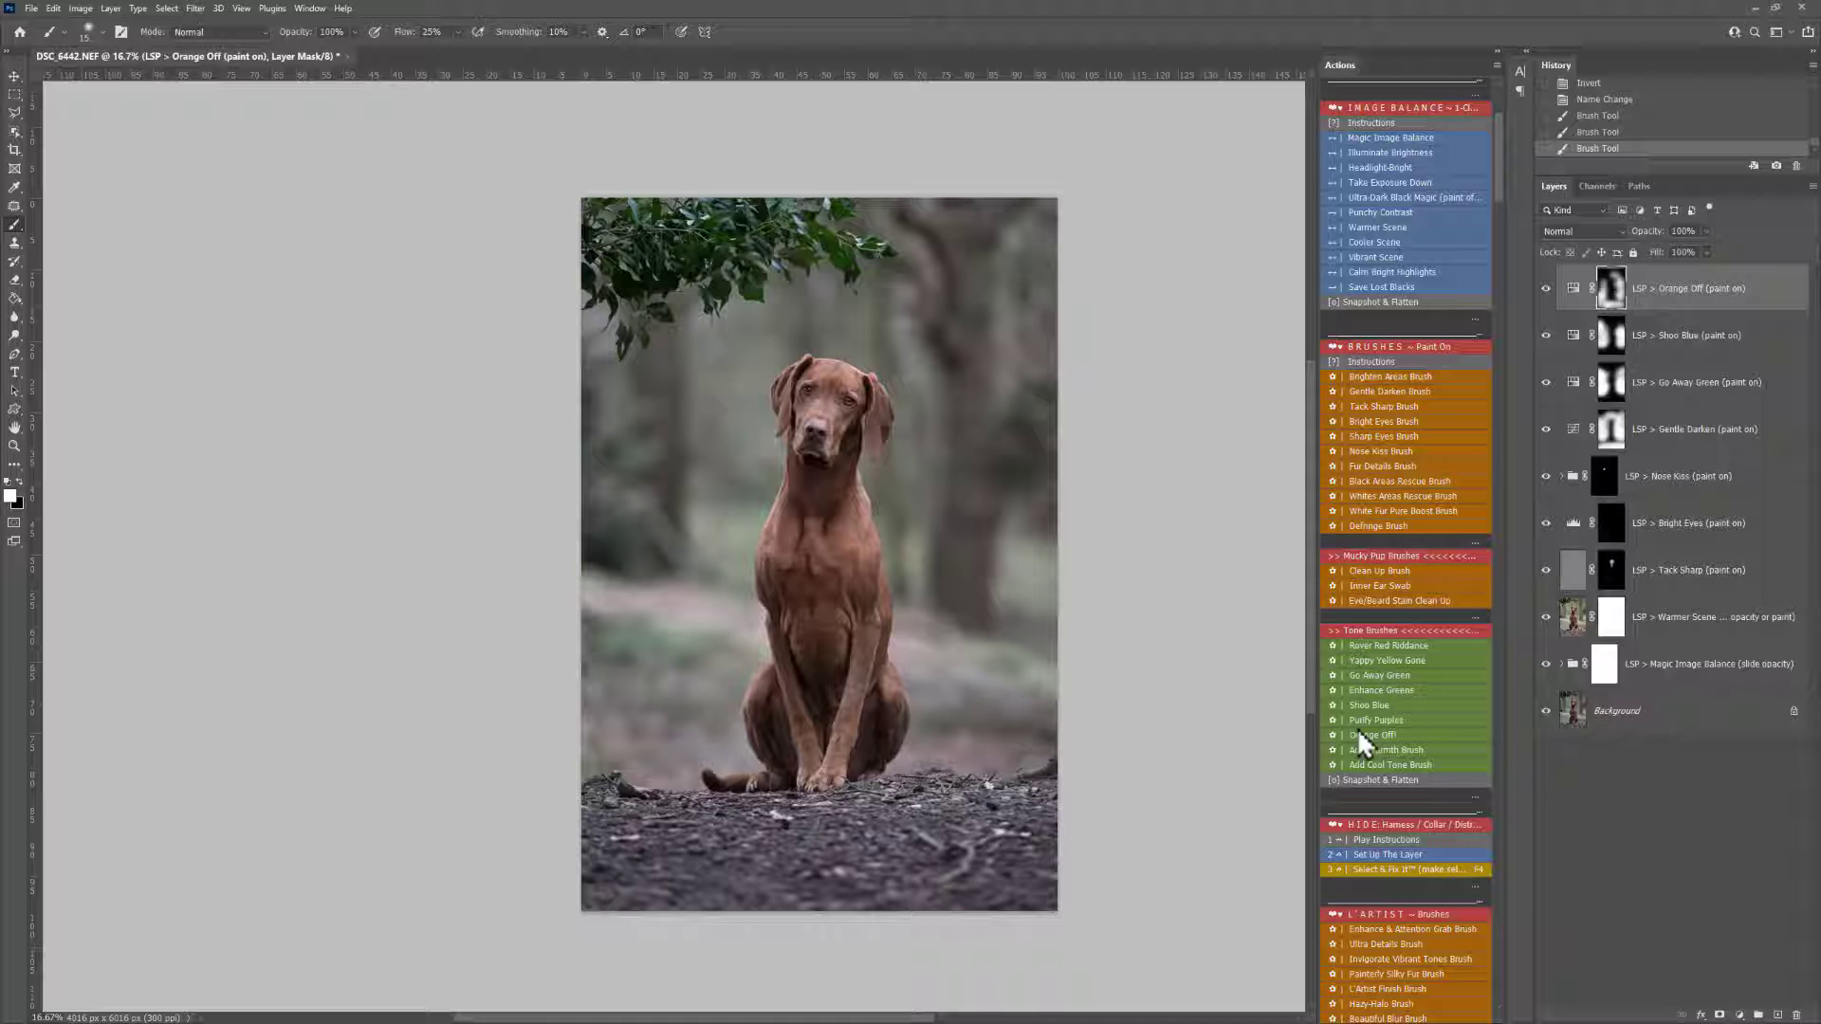
# - Run the Add Warmth Brush action and paint warmth over the background and ground around the dog with a larger brush
pyautogui.press('F5')
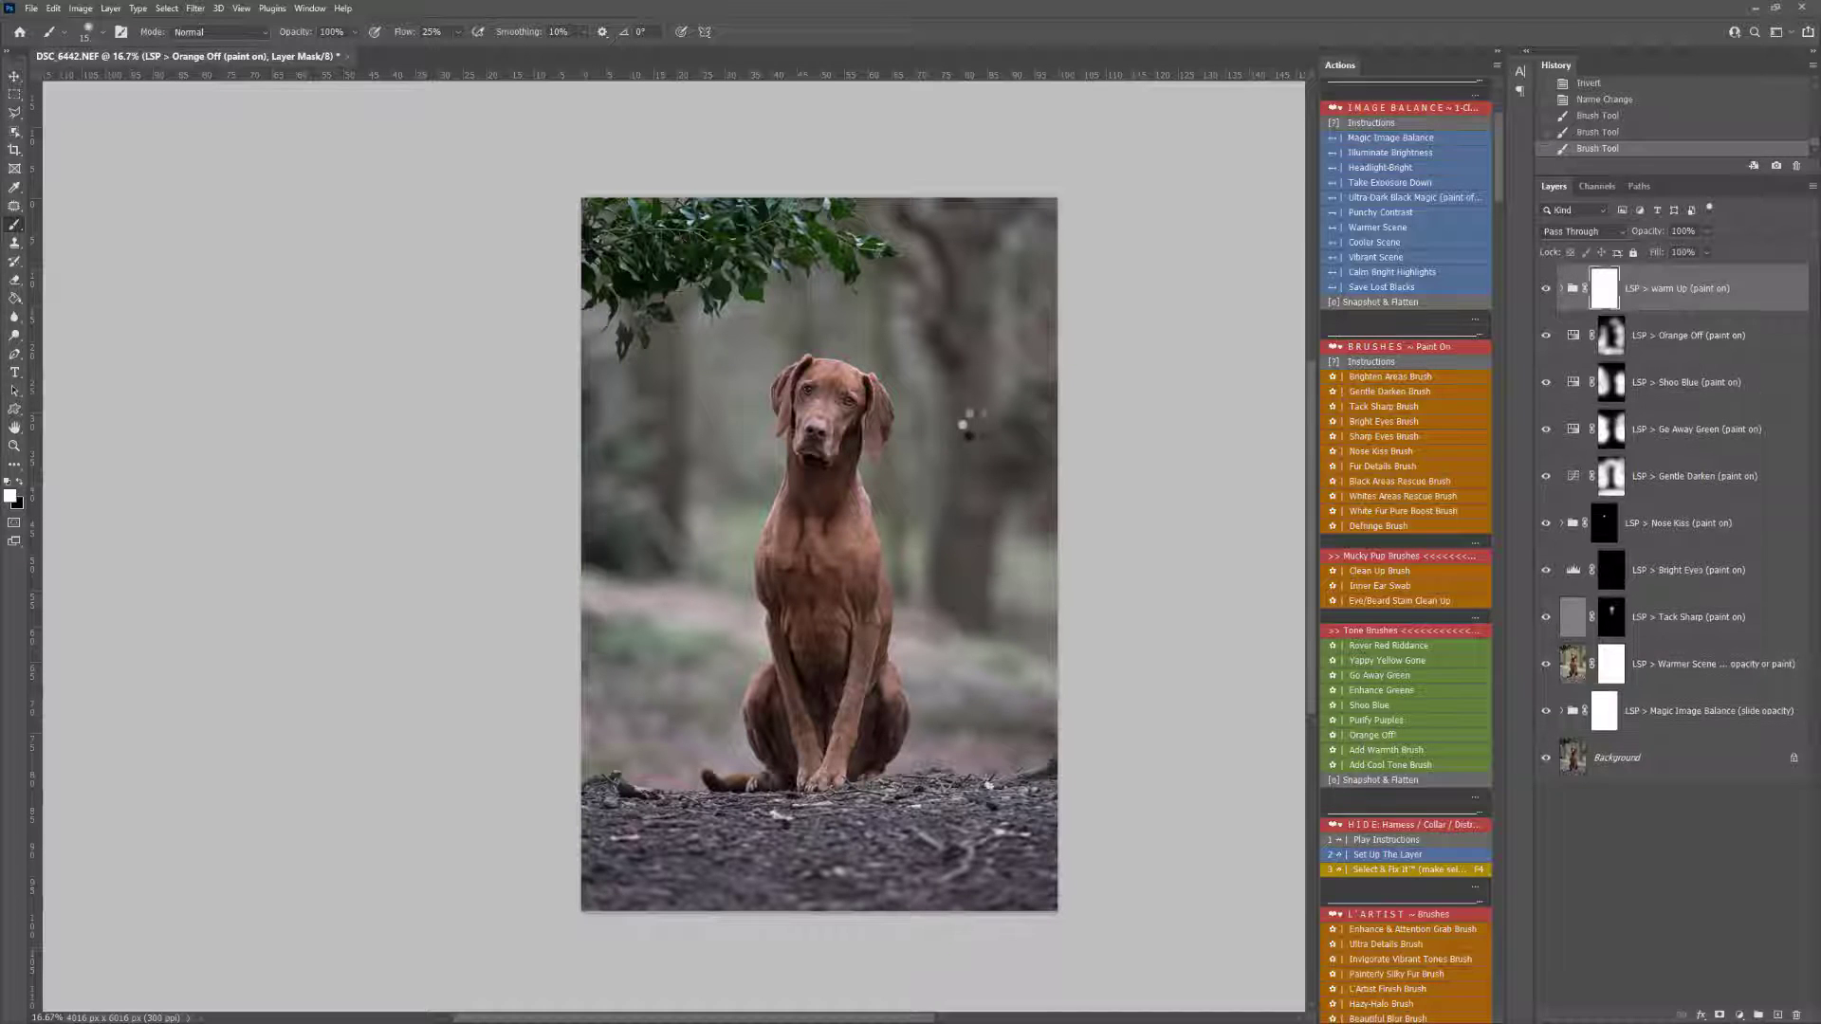
pyautogui.press(']')
pyautogui.press(']')
pyautogui.press(']')
pyautogui.press(']')
pyautogui.press(']')
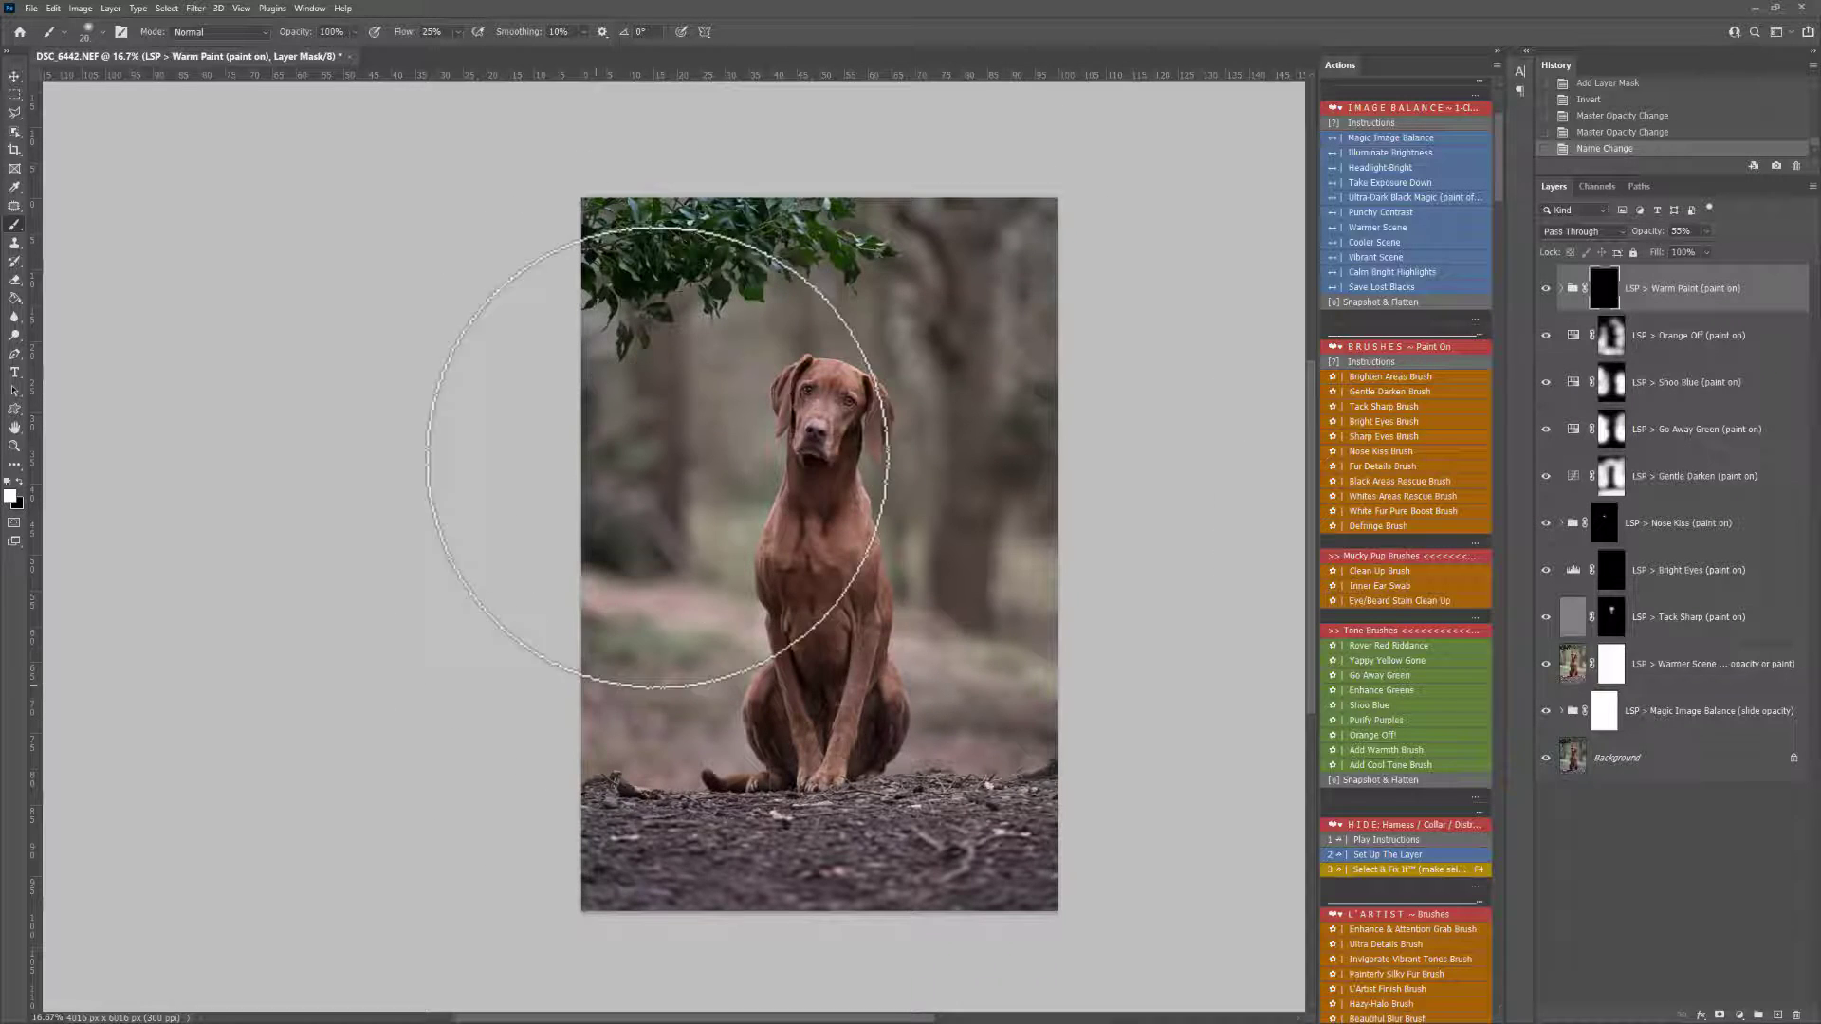
pyautogui.moveTo(648, 576)
pyautogui.mouseDown()
pyautogui.moveTo(642, 723)
pyautogui.moveTo(679, 731)
pyautogui.mouseUp()
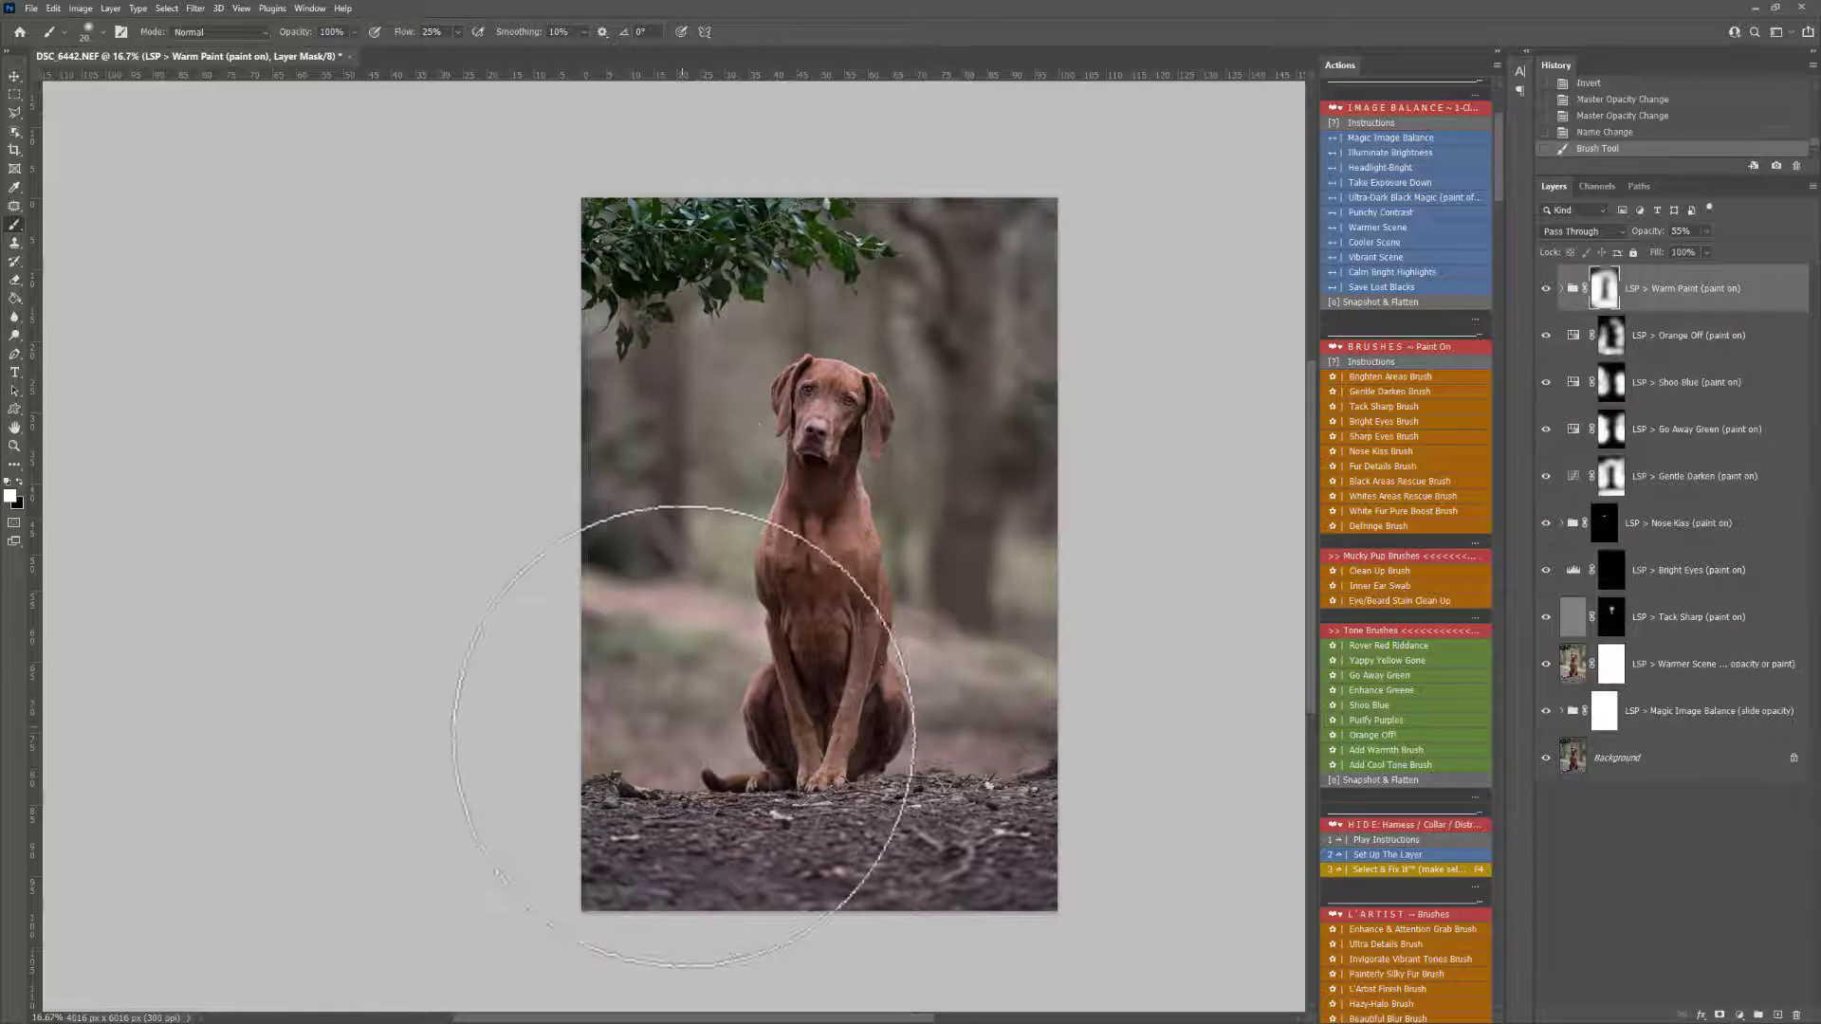
pyautogui.moveTo(618, 402); pyautogui.dragTo(621, 692)
pyautogui.moveTo(981, 389)
pyautogui.mouseDown()
pyautogui.moveTo(905, 557)
pyautogui.moveTo(935, 664)
pyautogui.mouseUp()
# - Run the Painterly Silky Fur Brush action and paint over the dog's chest and body with a smaller brush
pyautogui.press('z')
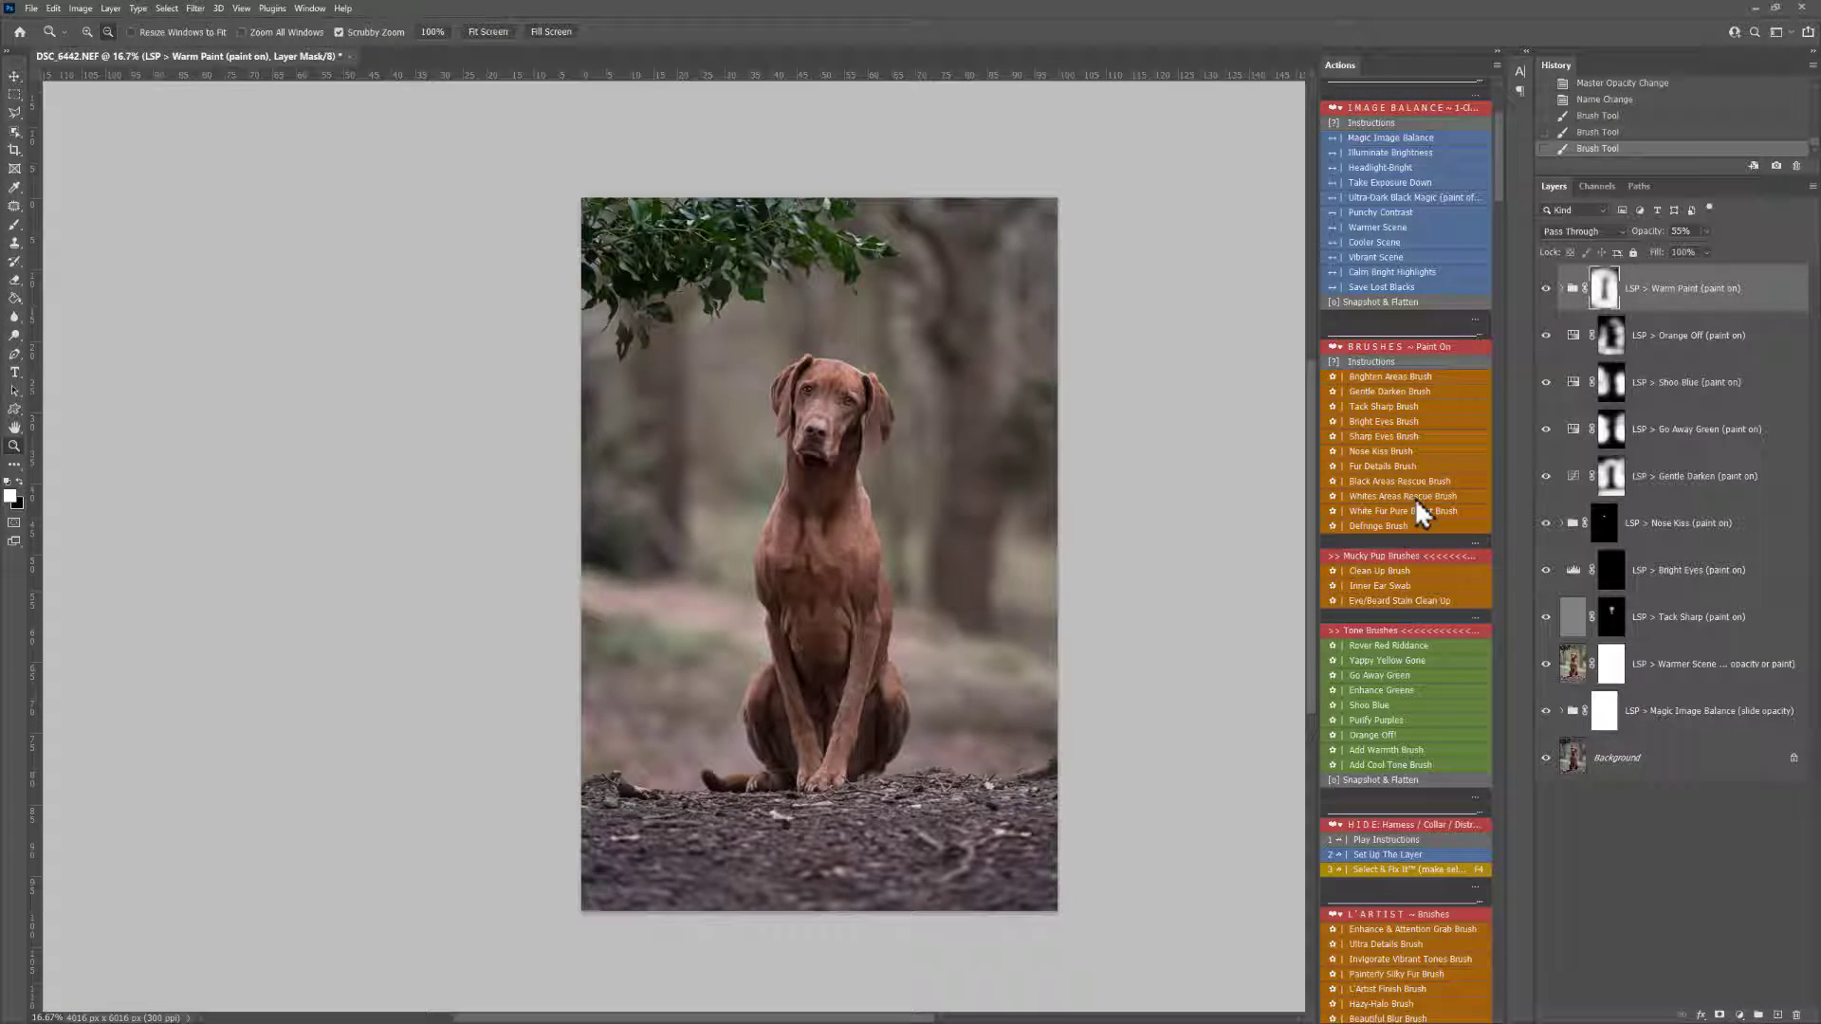
pyautogui.scroll(-3, 1370, 768)
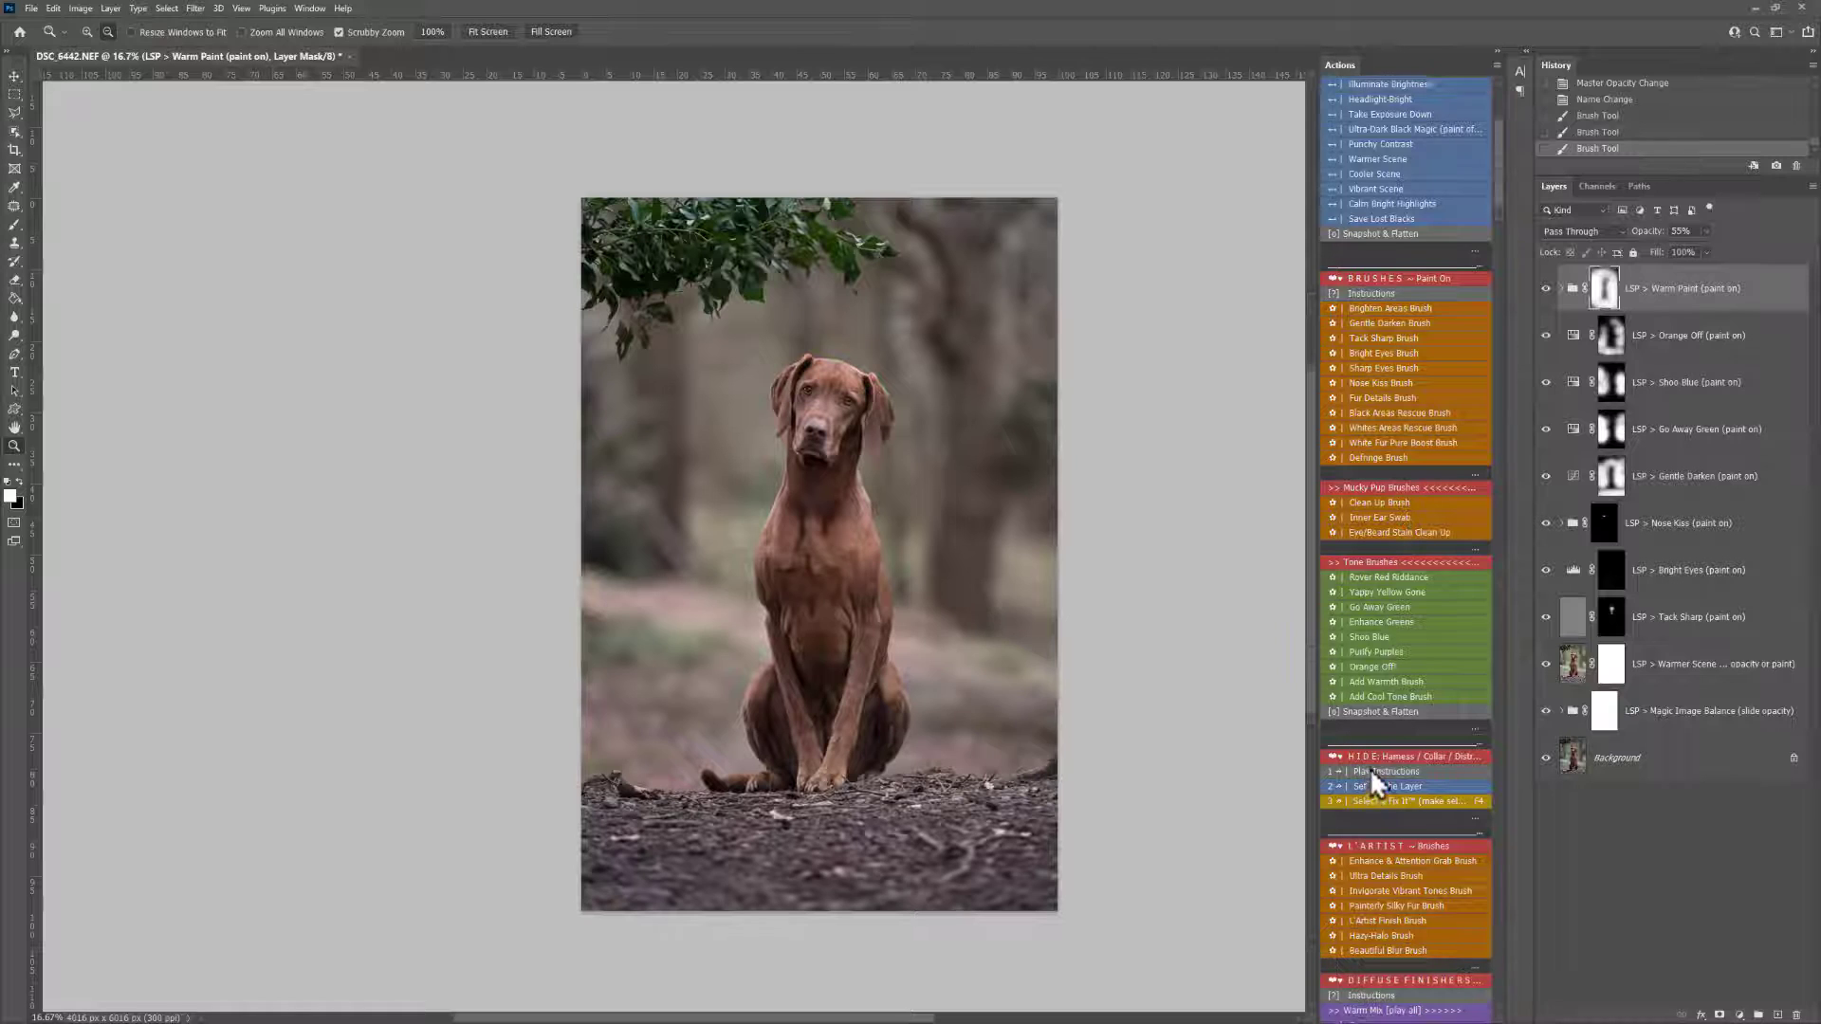
pyautogui.click(1375, 806)
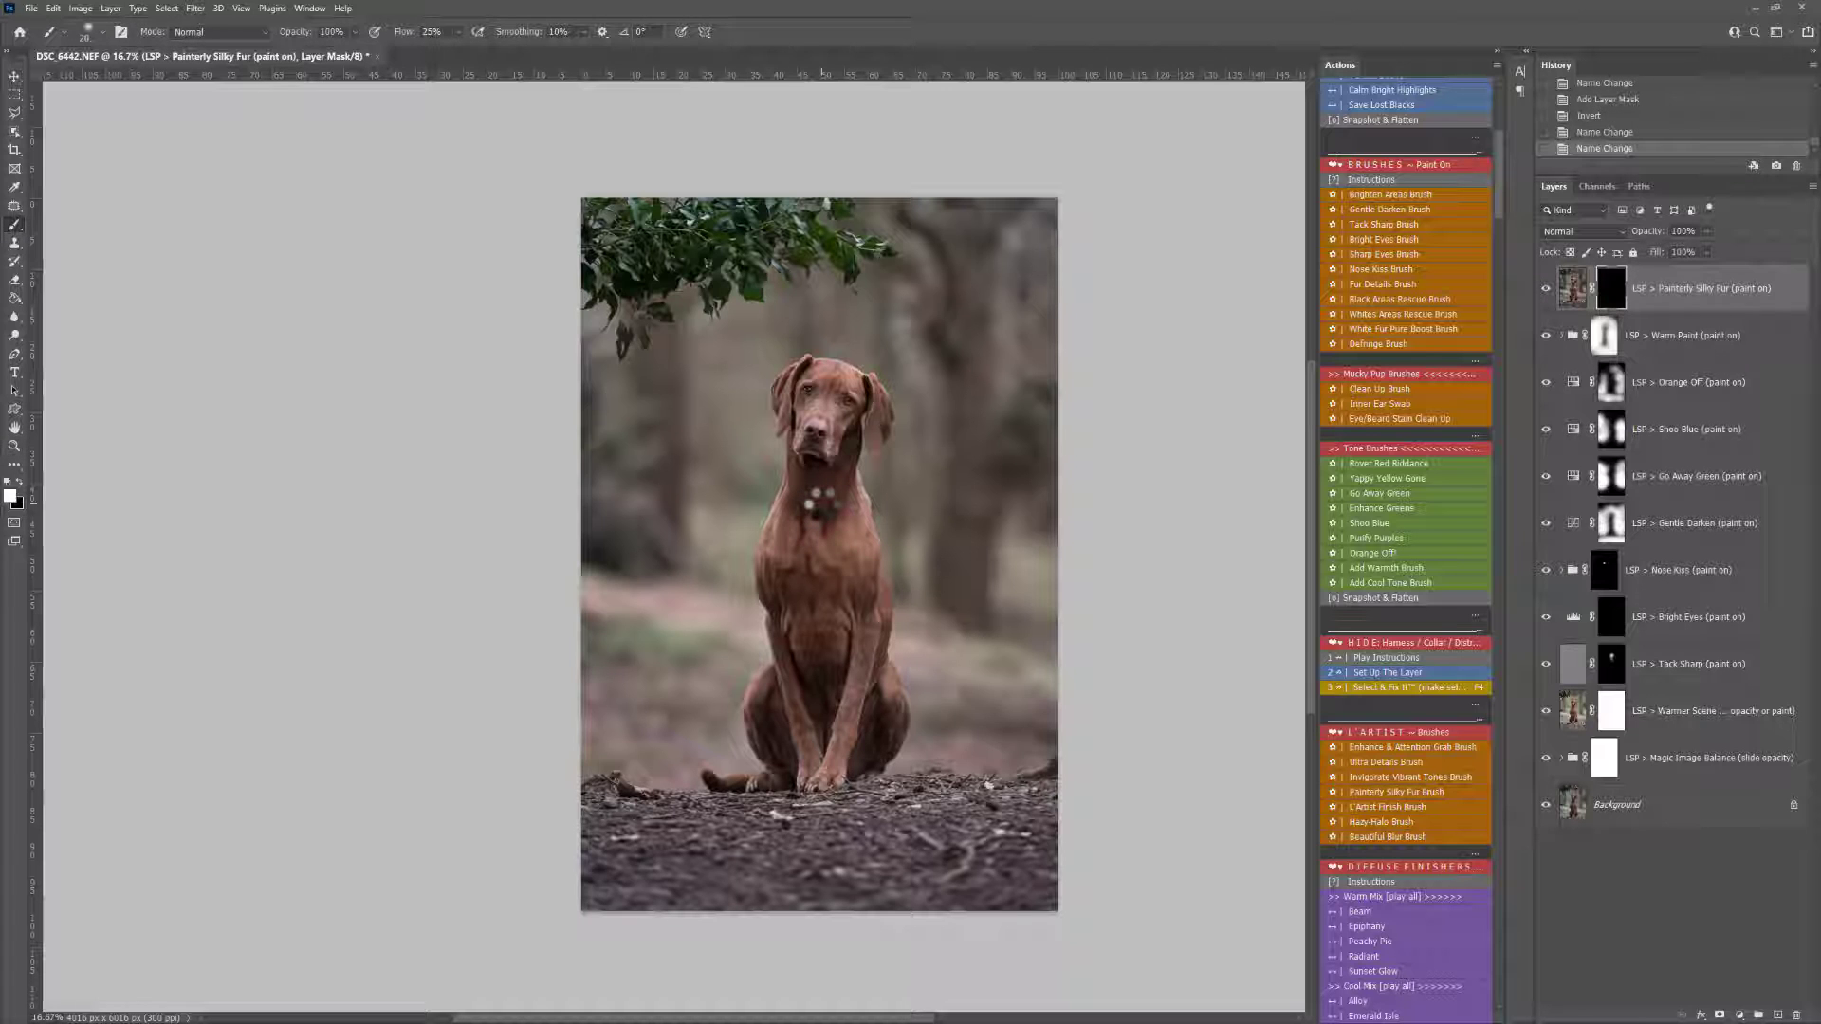
pyautogui.press('z')
pyautogui.moveTo(818, 500); pyautogui.dragTo(850, 518)
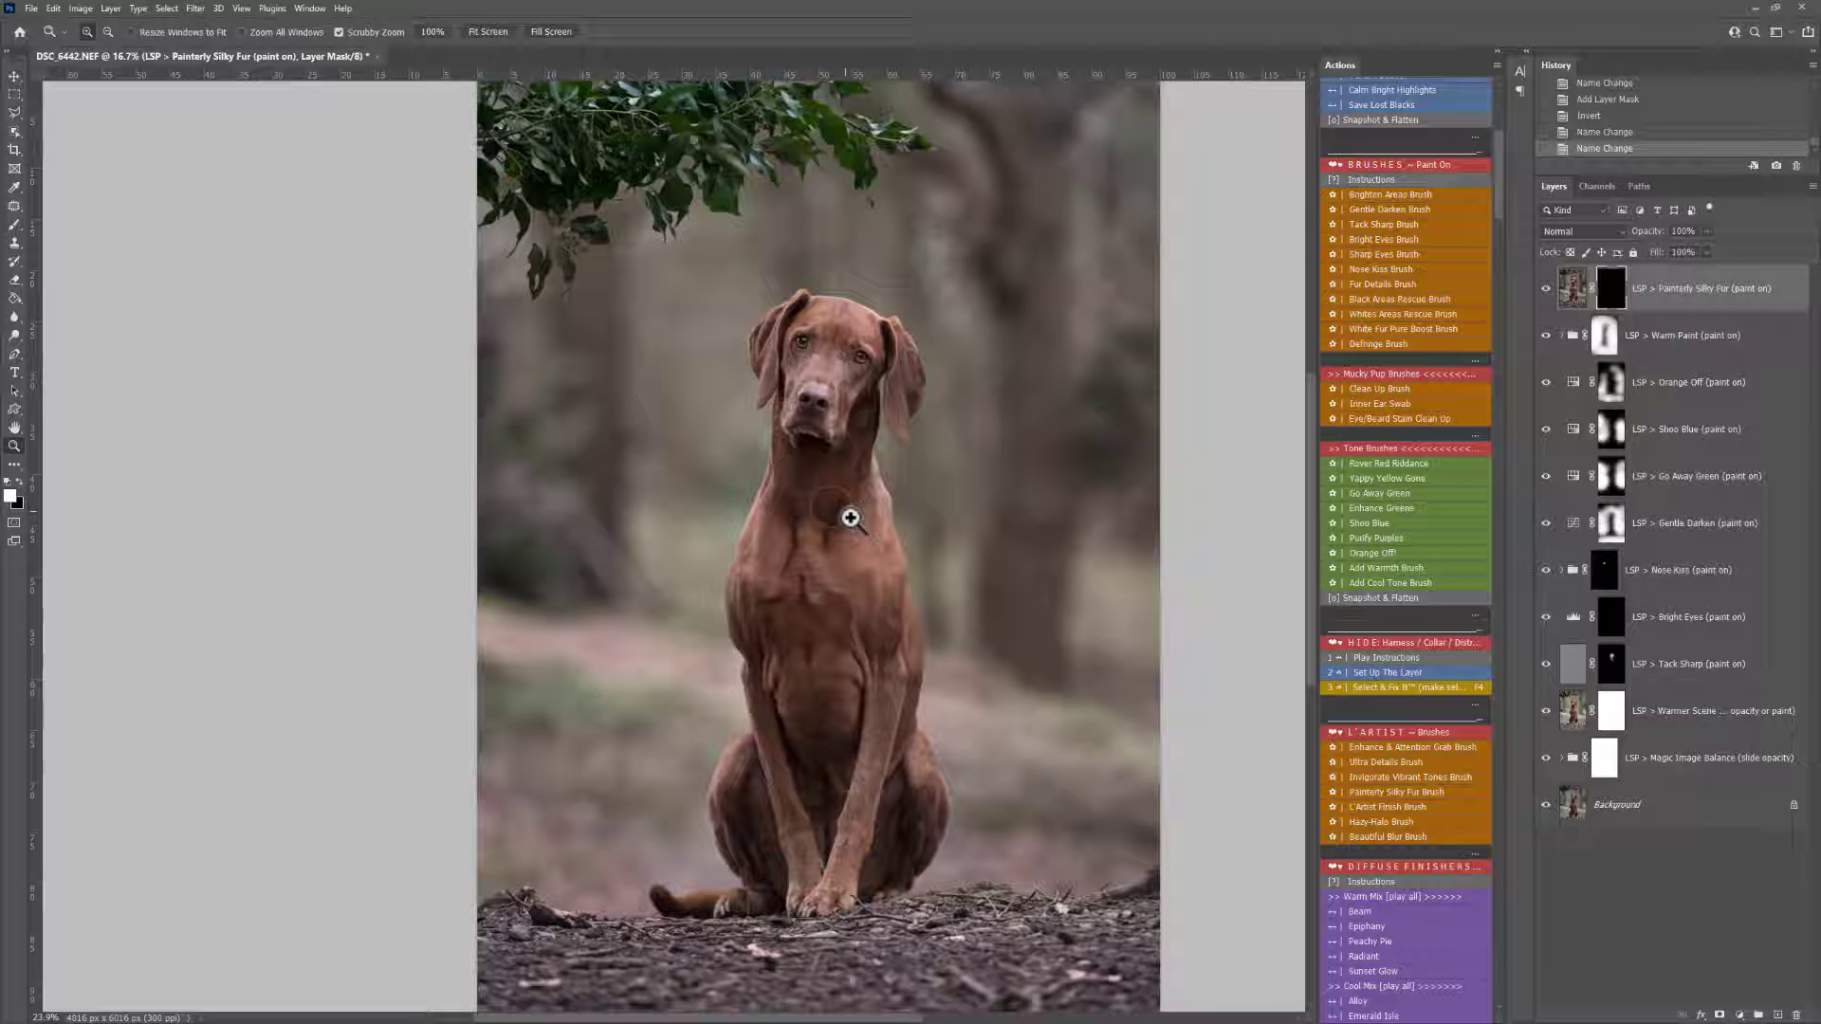
pyautogui.press('b')
pyautogui.press('[')
pyautogui.press('[')
pyautogui.press('[')
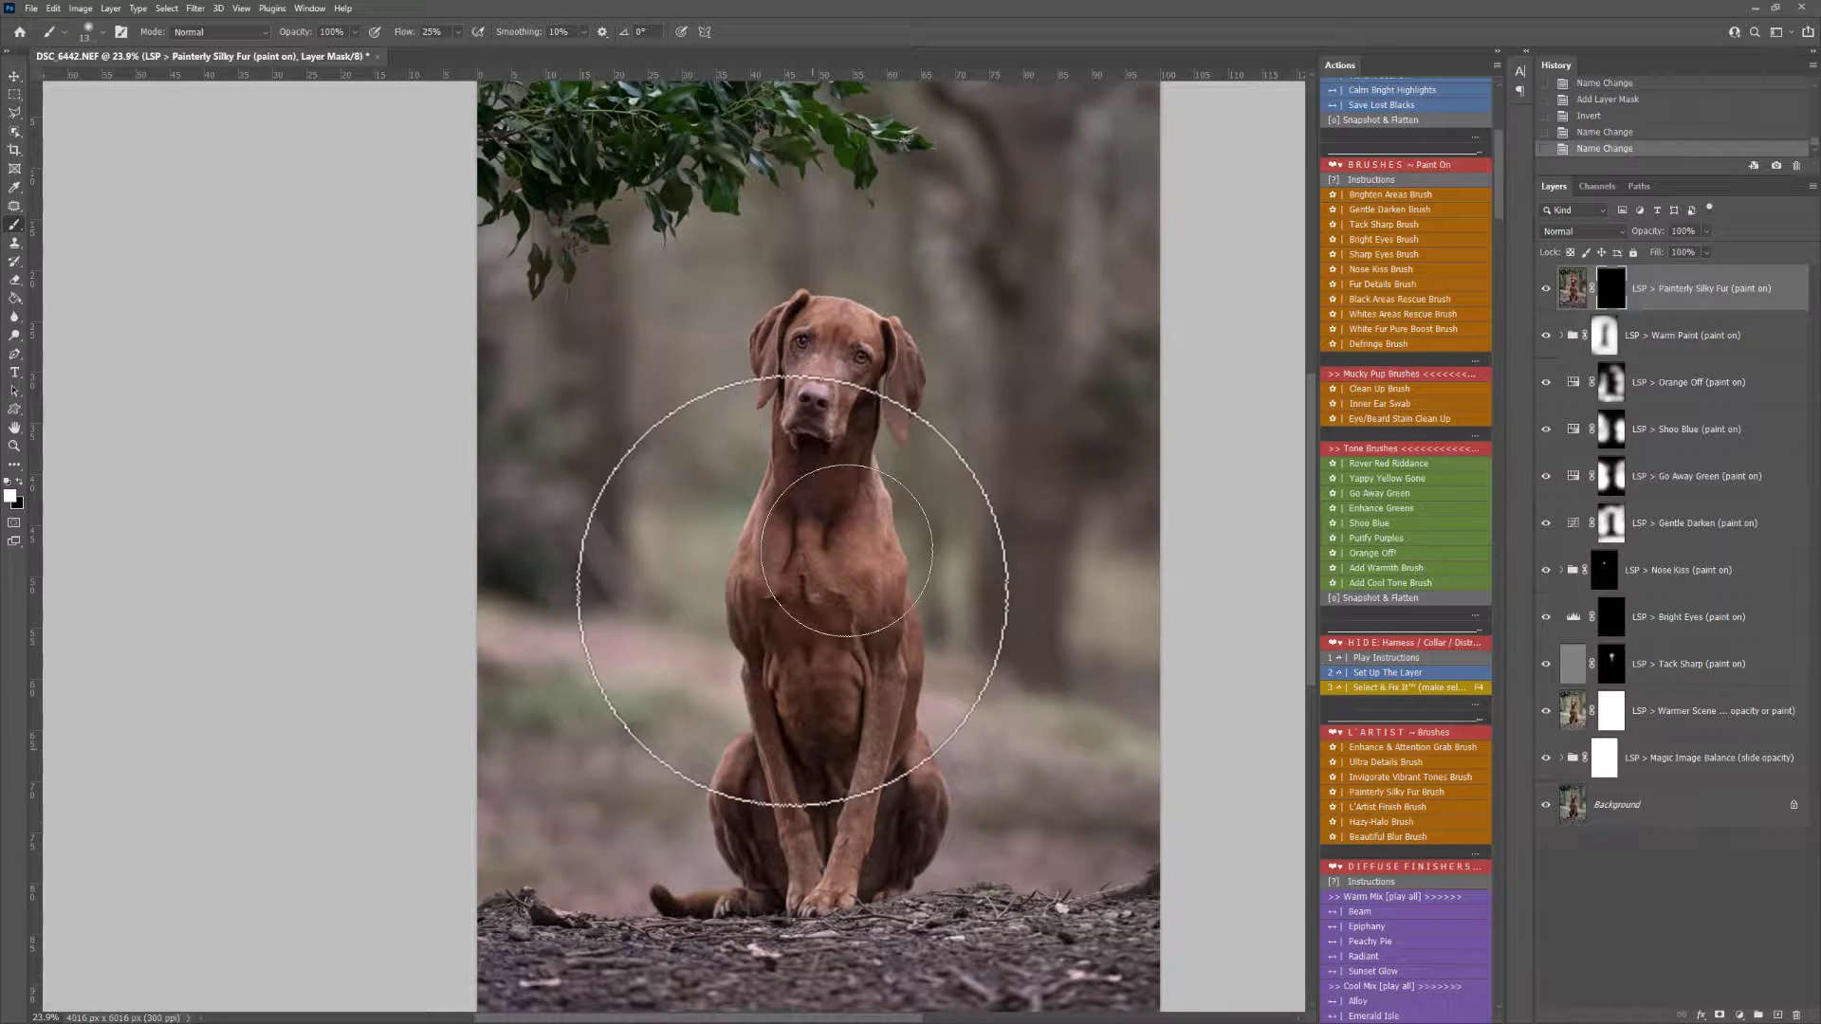
pyautogui.moveTo(803, 536)
pyautogui.mouseDown()
pyautogui.moveTo(872, 313)
pyautogui.moveTo(857, 292)
pyautogui.moveTo(880, 301)
pyautogui.moveTo(880, 488)
pyautogui.moveTo(835, 635)
pyautogui.mouseUp()
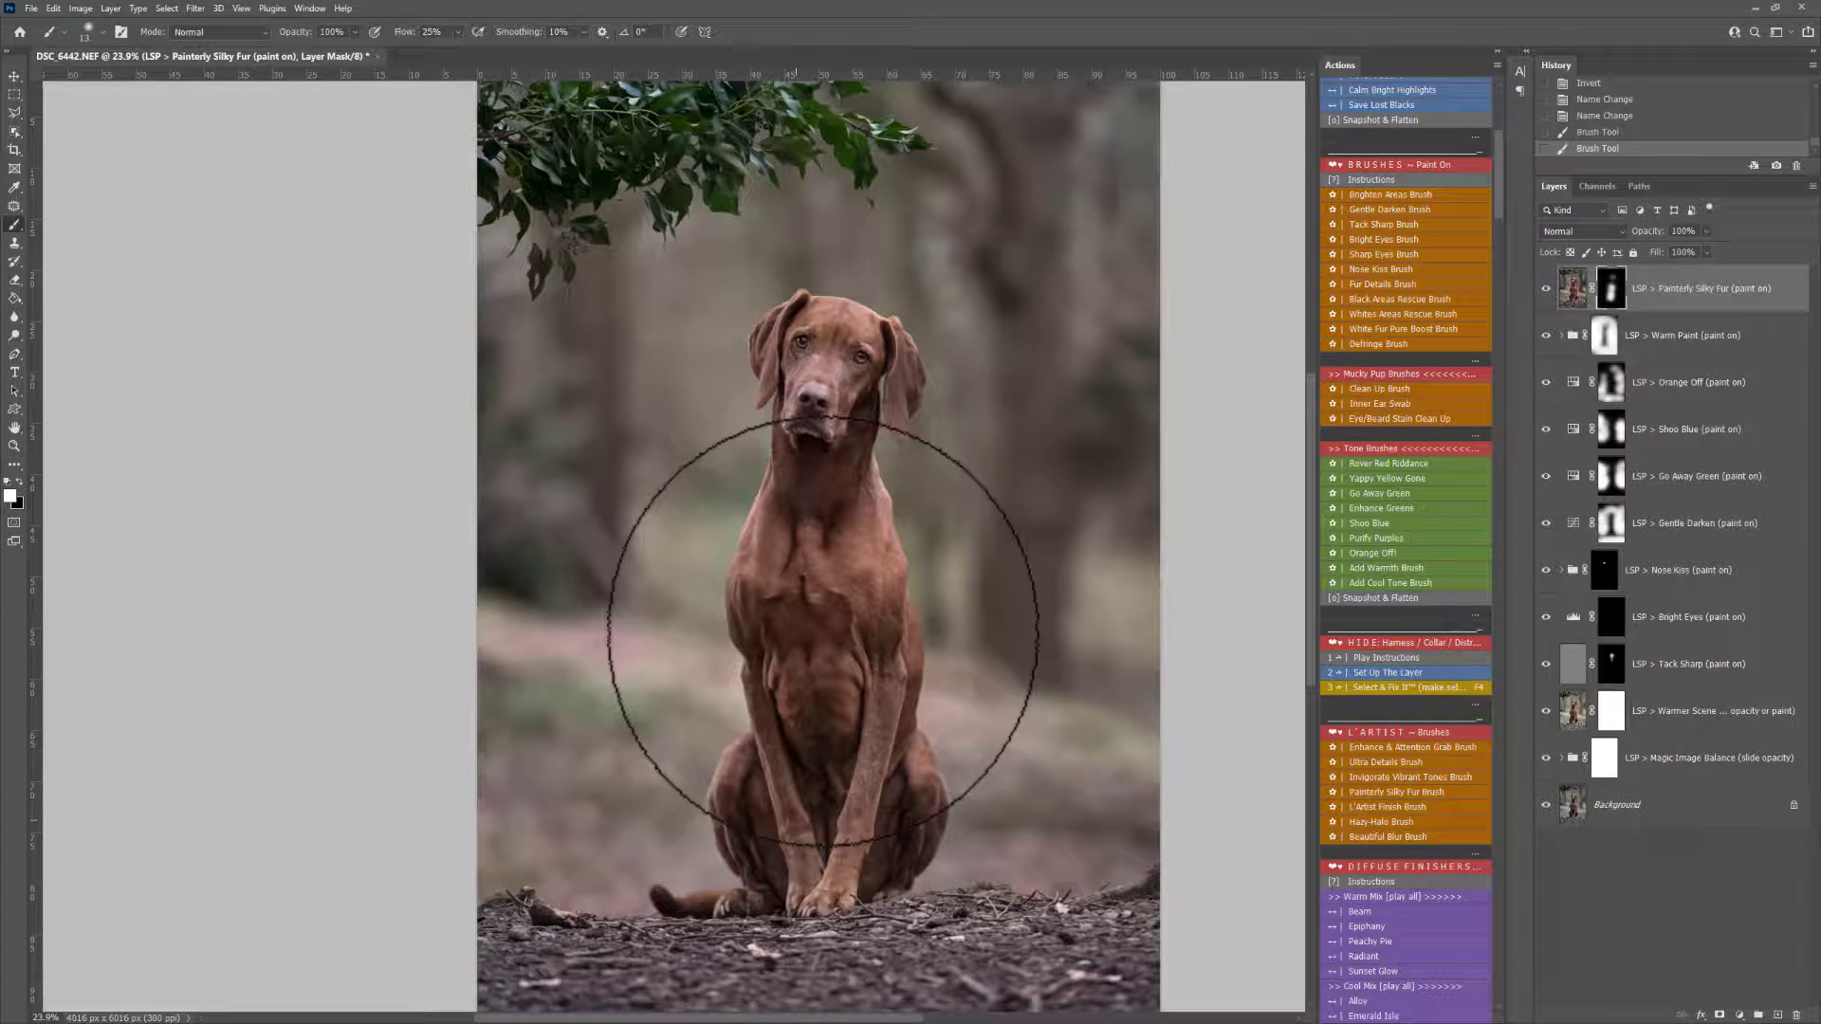
pyautogui.moveTo(823, 631)
pyautogui.mouseDown()
pyautogui.moveTo(828, 679)
pyautogui.moveTo(806, 563)
pyautogui.moveTo(792, 577)
pyautogui.moveTo(803, 536)
pyautogui.moveTo(813, 588)
pyautogui.moveTo(851, 577)
pyautogui.moveTo(861, 548)
pyautogui.moveTo(835, 592)
pyautogui.moveTo(833, 698)
pyautogui.moveTo(834, 658)
pyautogui.mouseUp()
# - Apply the Sunset Glow diffuse finisher to the whole photo and compare the image with and without it
pyautogui.press('z')
pyautogui.keyDown('alt'); pyautogui.click(836, 633); pyautogui.keyUp('alt')
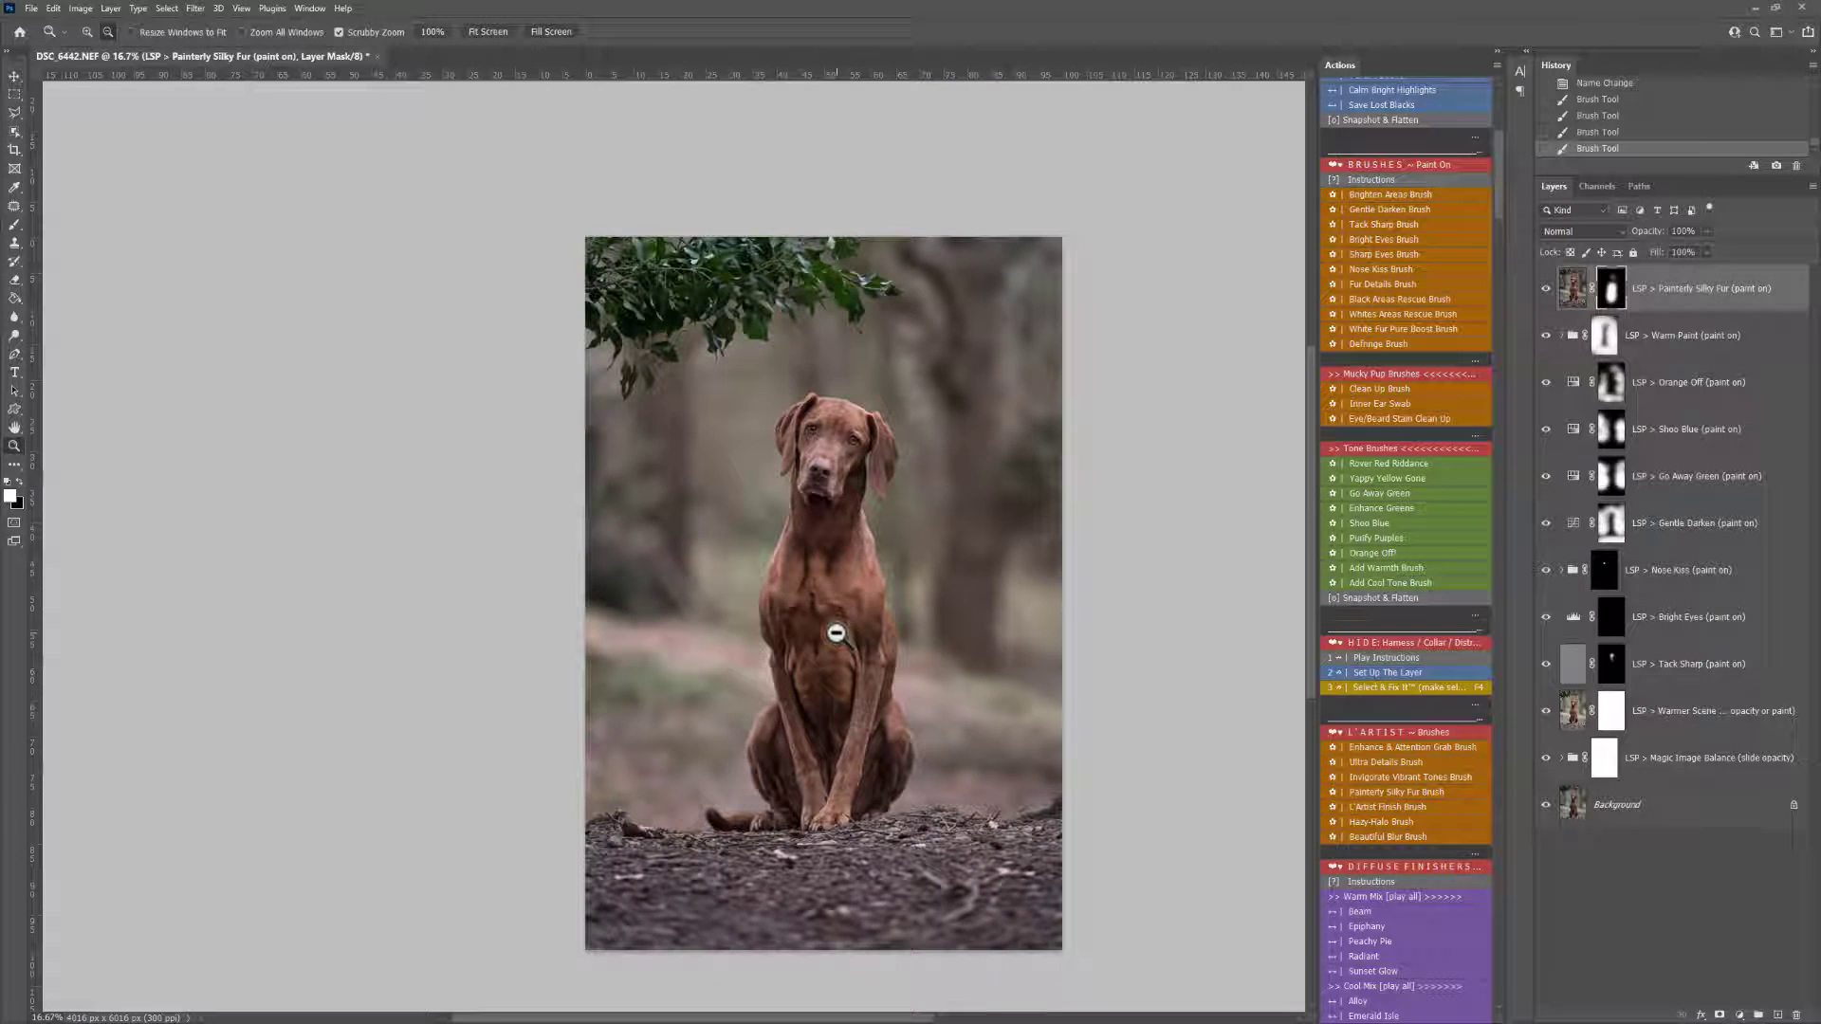
pyautogui.scroll(-5, 1367, 694)
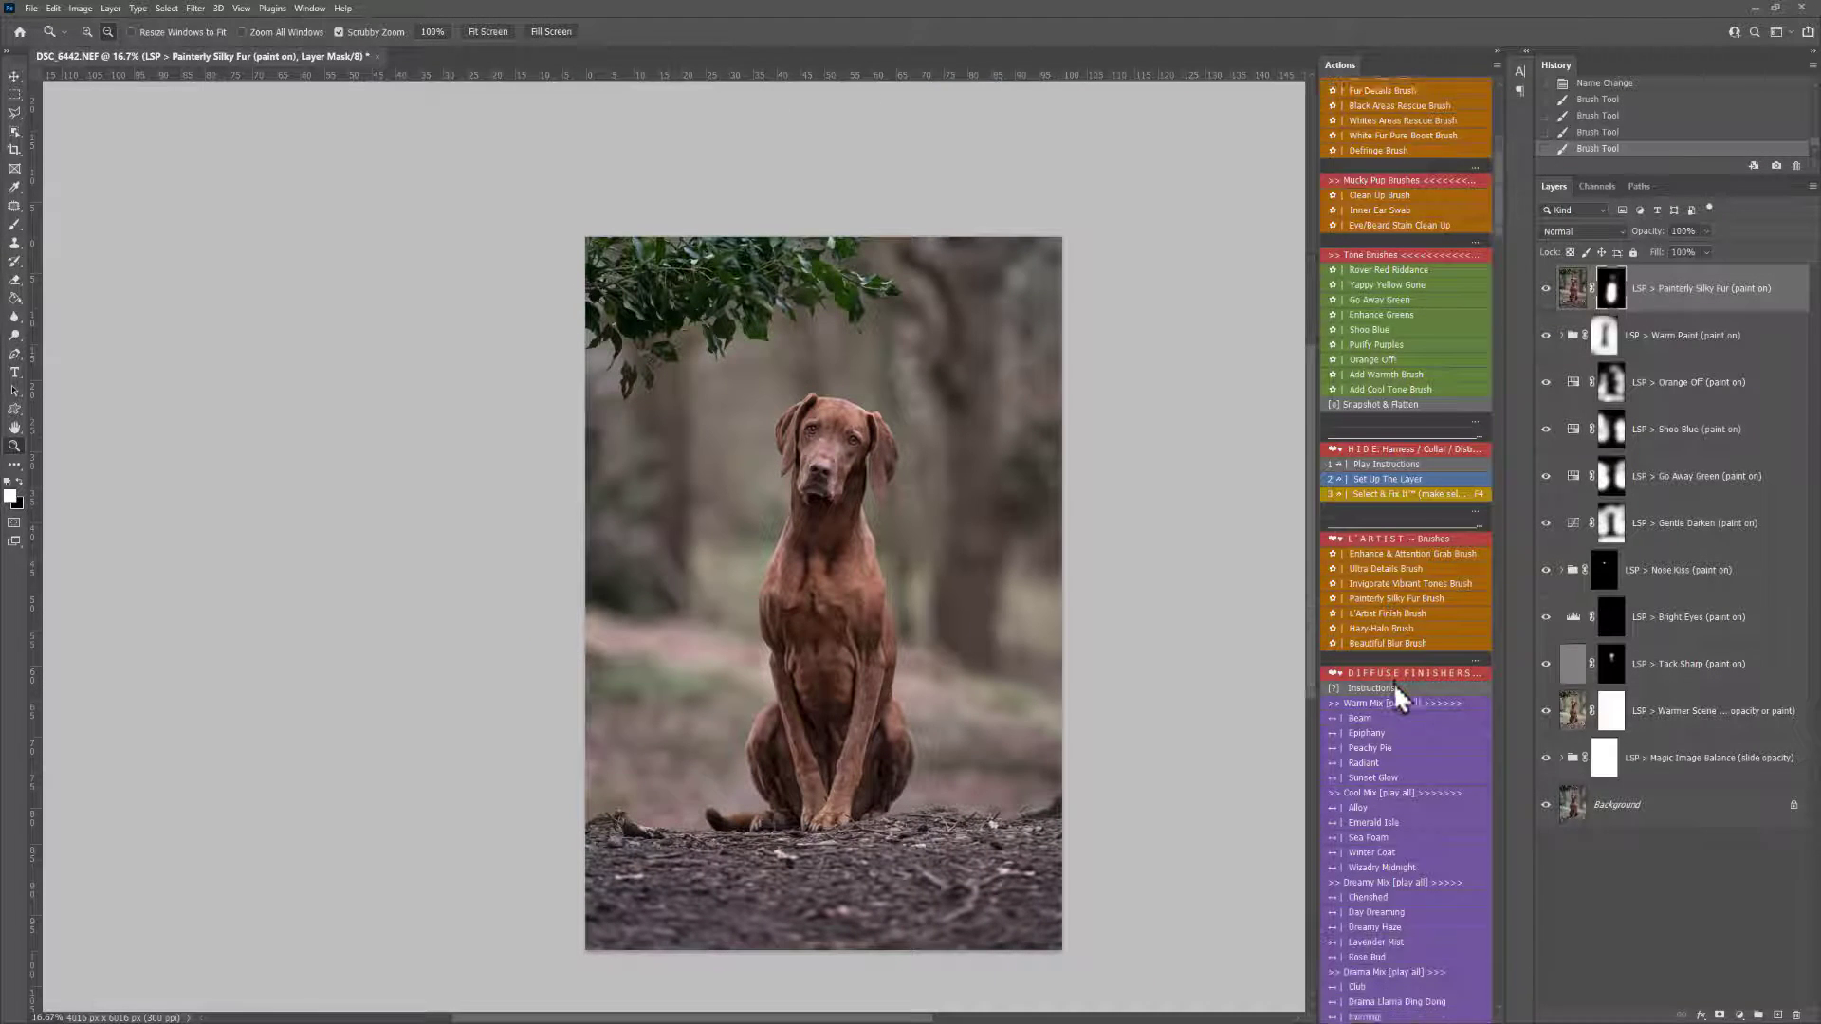
pyautogui.scroll(-5, 1394, 689)
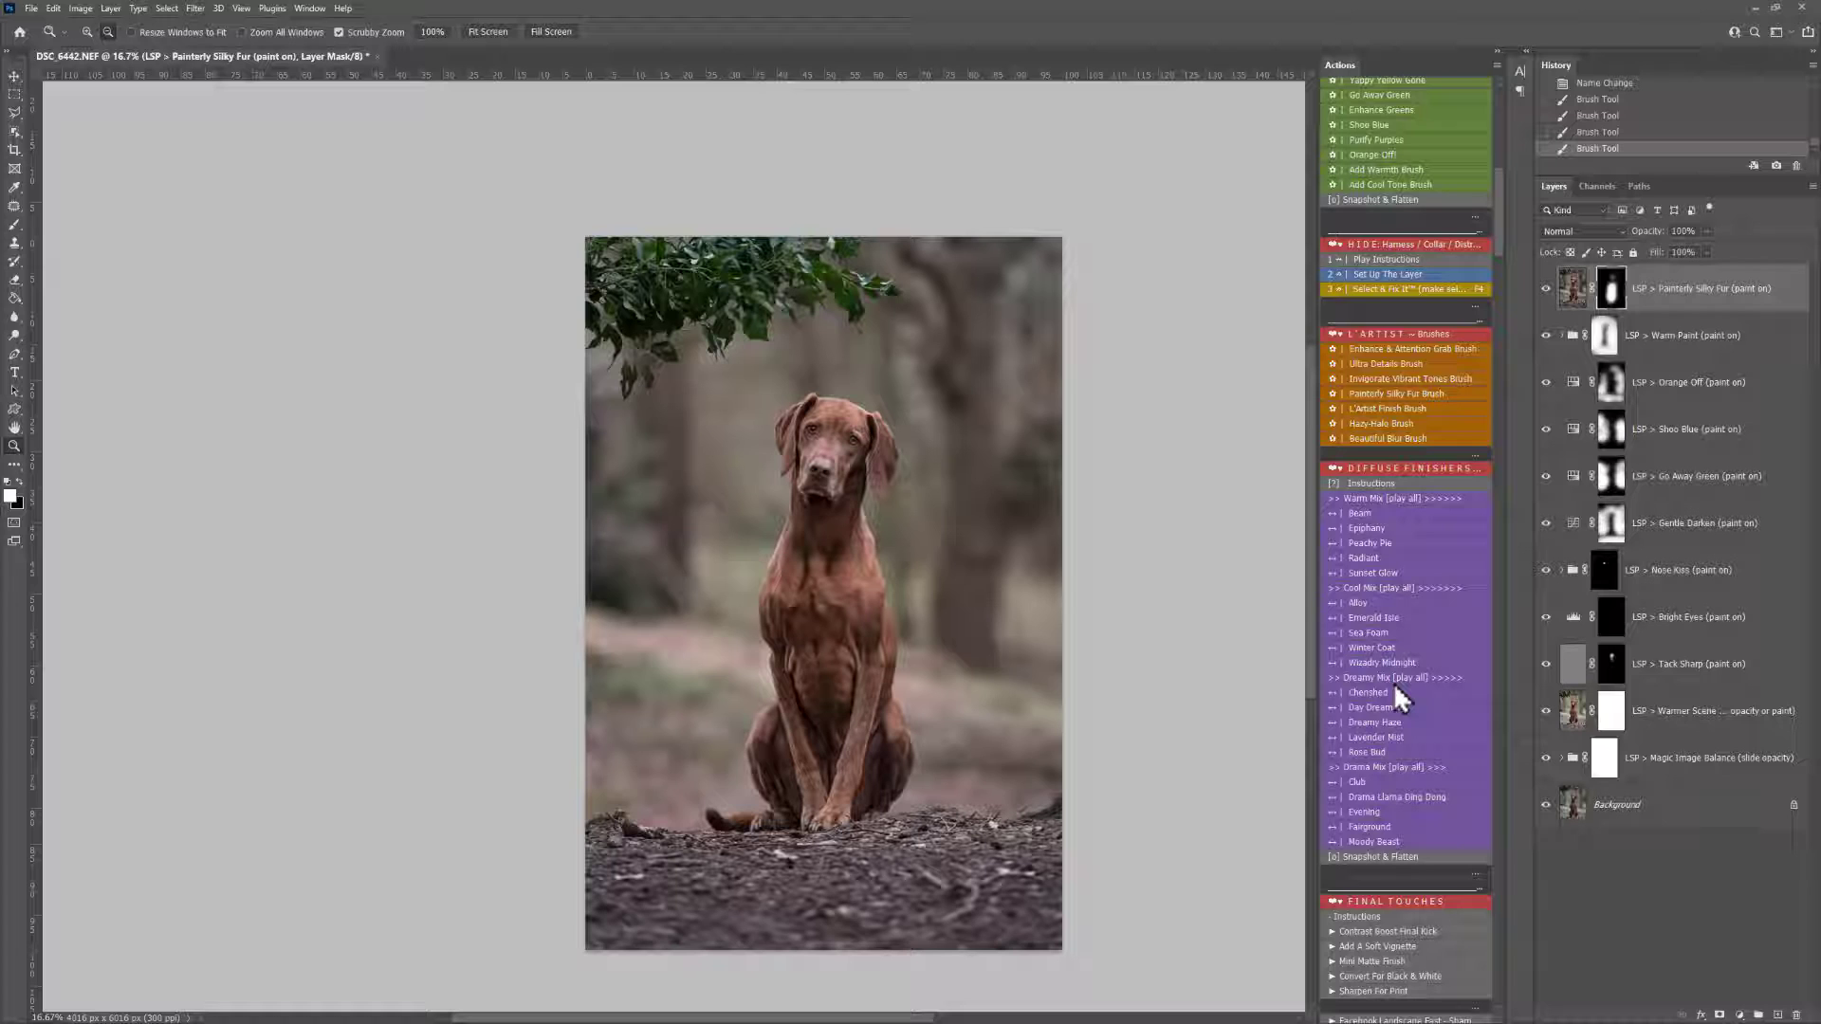
pyautogui.click(1366, 573)
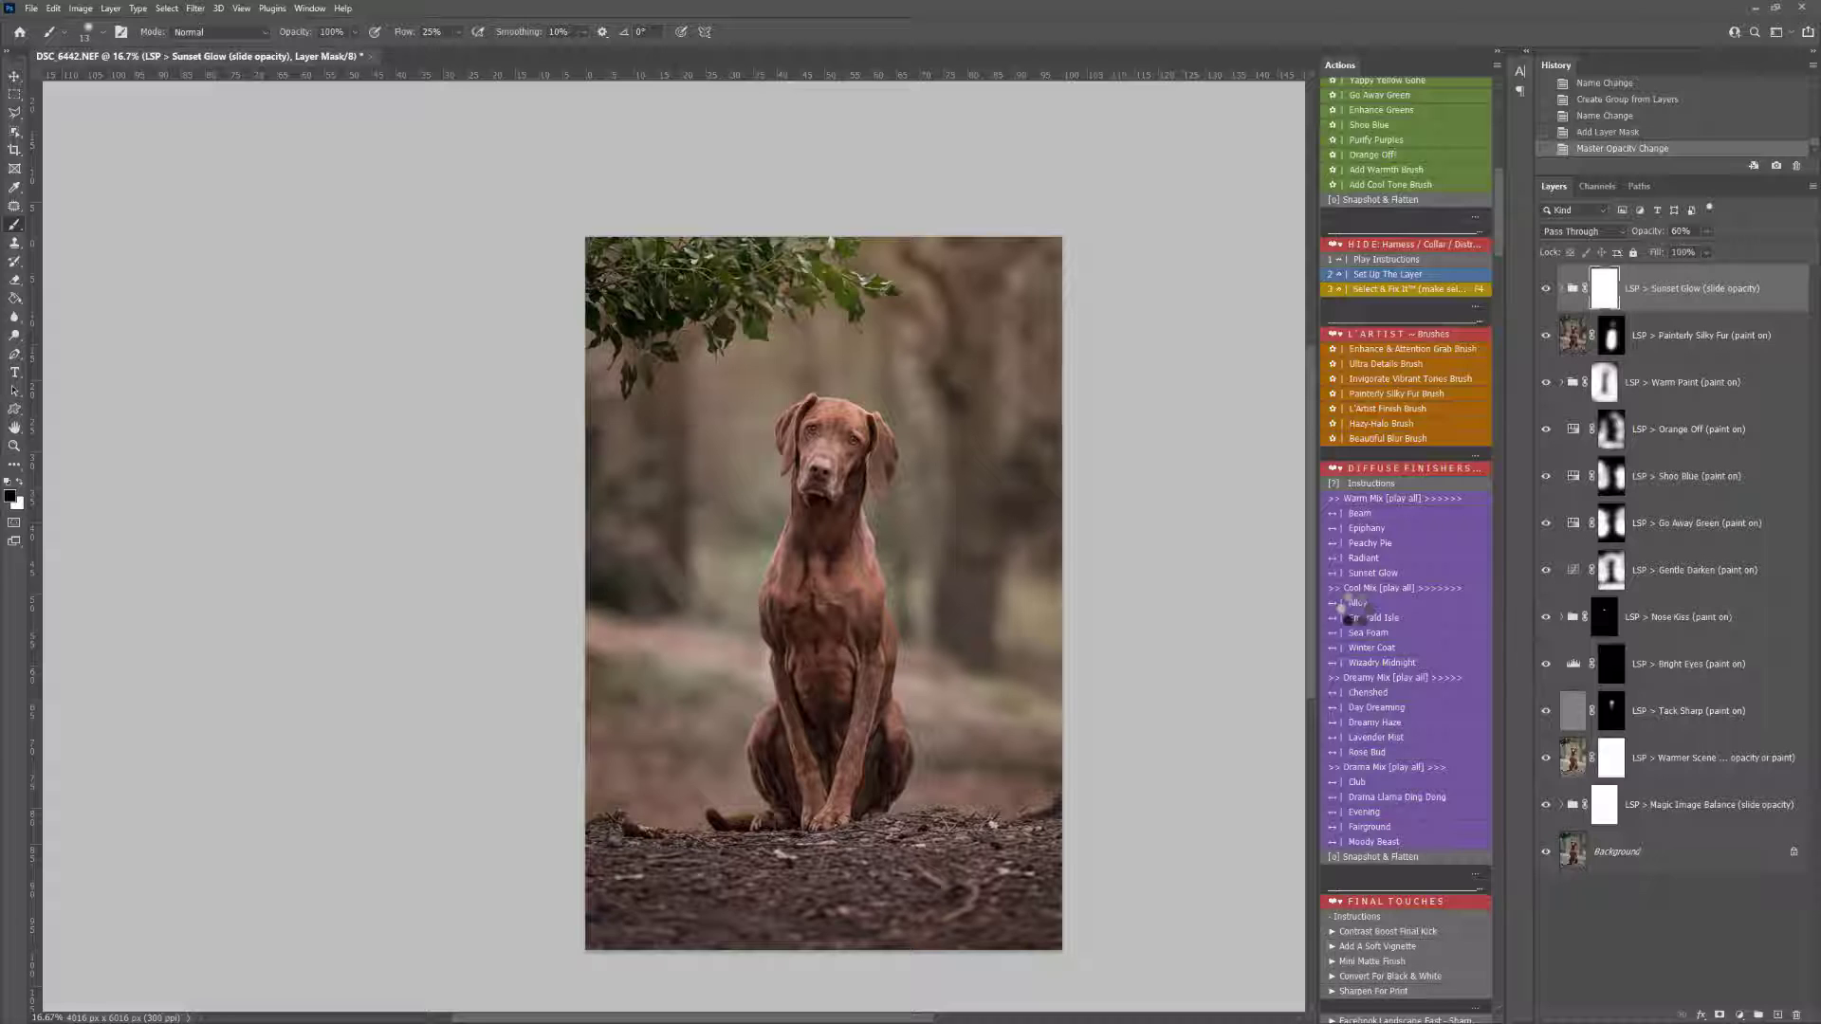
pyautogui.click(1546, 288)
pyautogui.click(1546, 289)
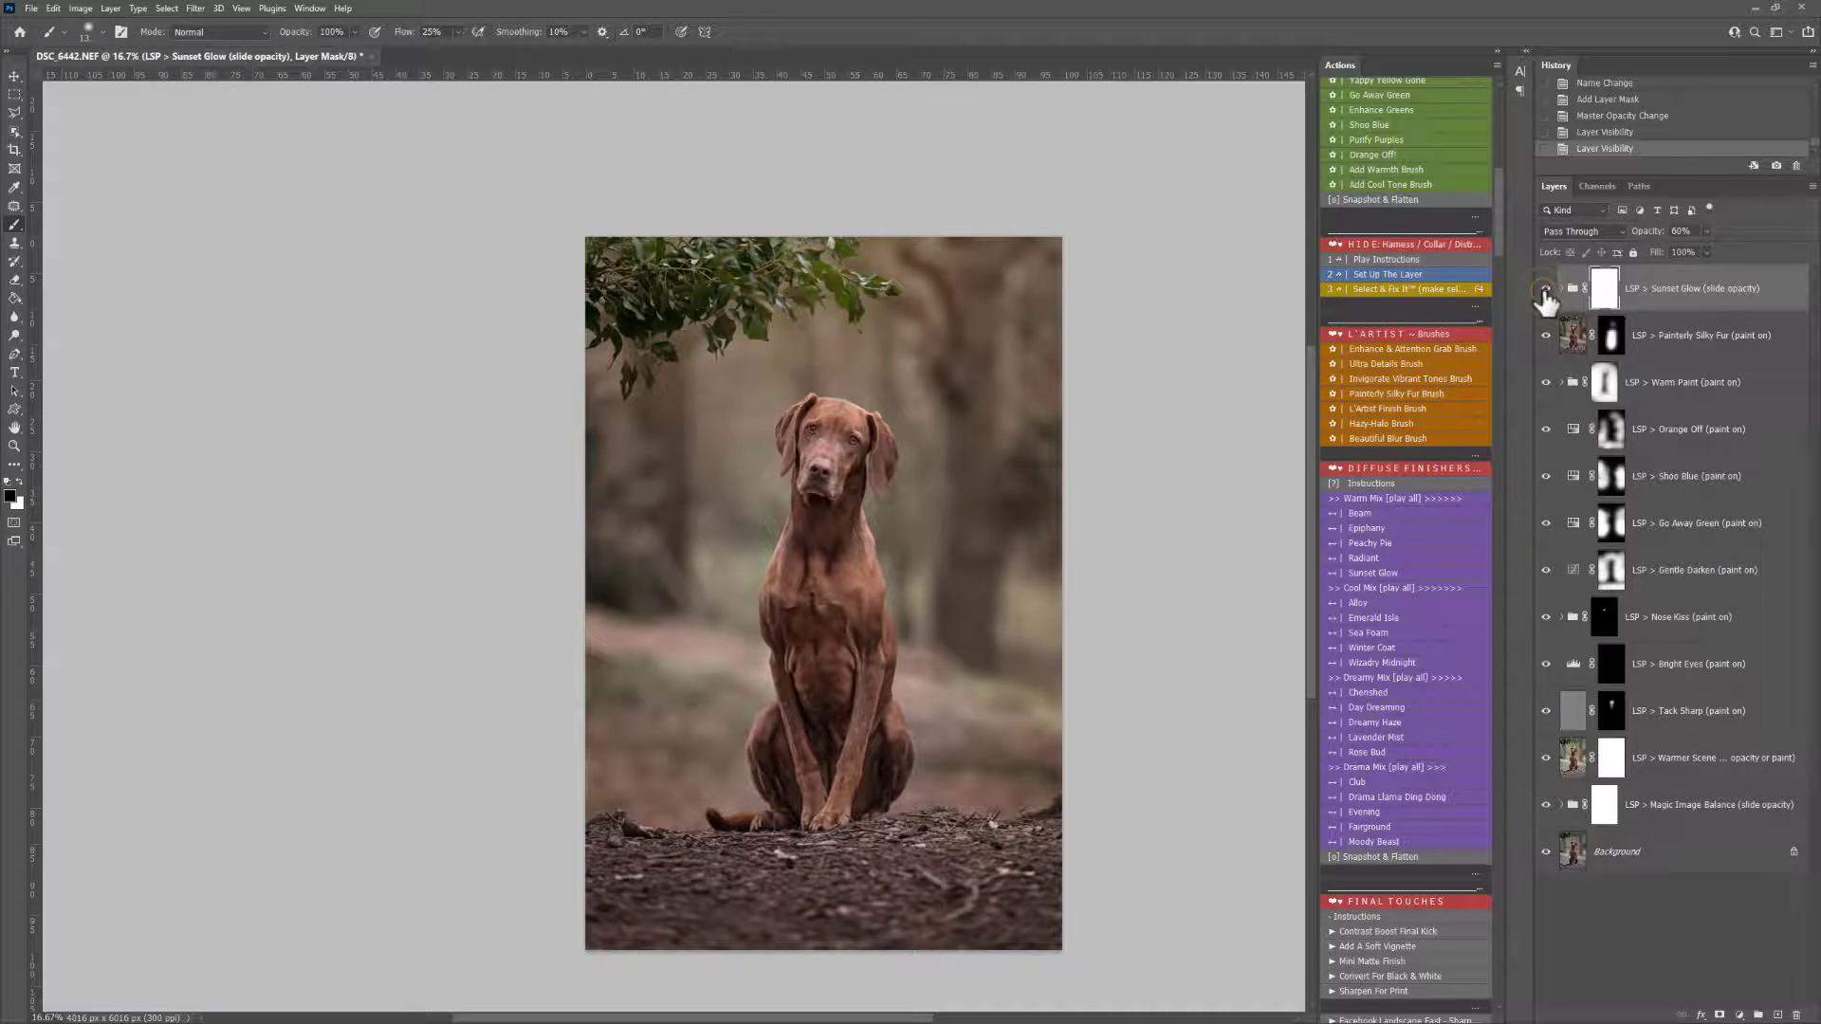
# - Mask the Sunset Glow effect off the dog's face, chest and legs with soft black brush strokes
pyautogui.click(838, 457)
pyautogui.click(816, 459)
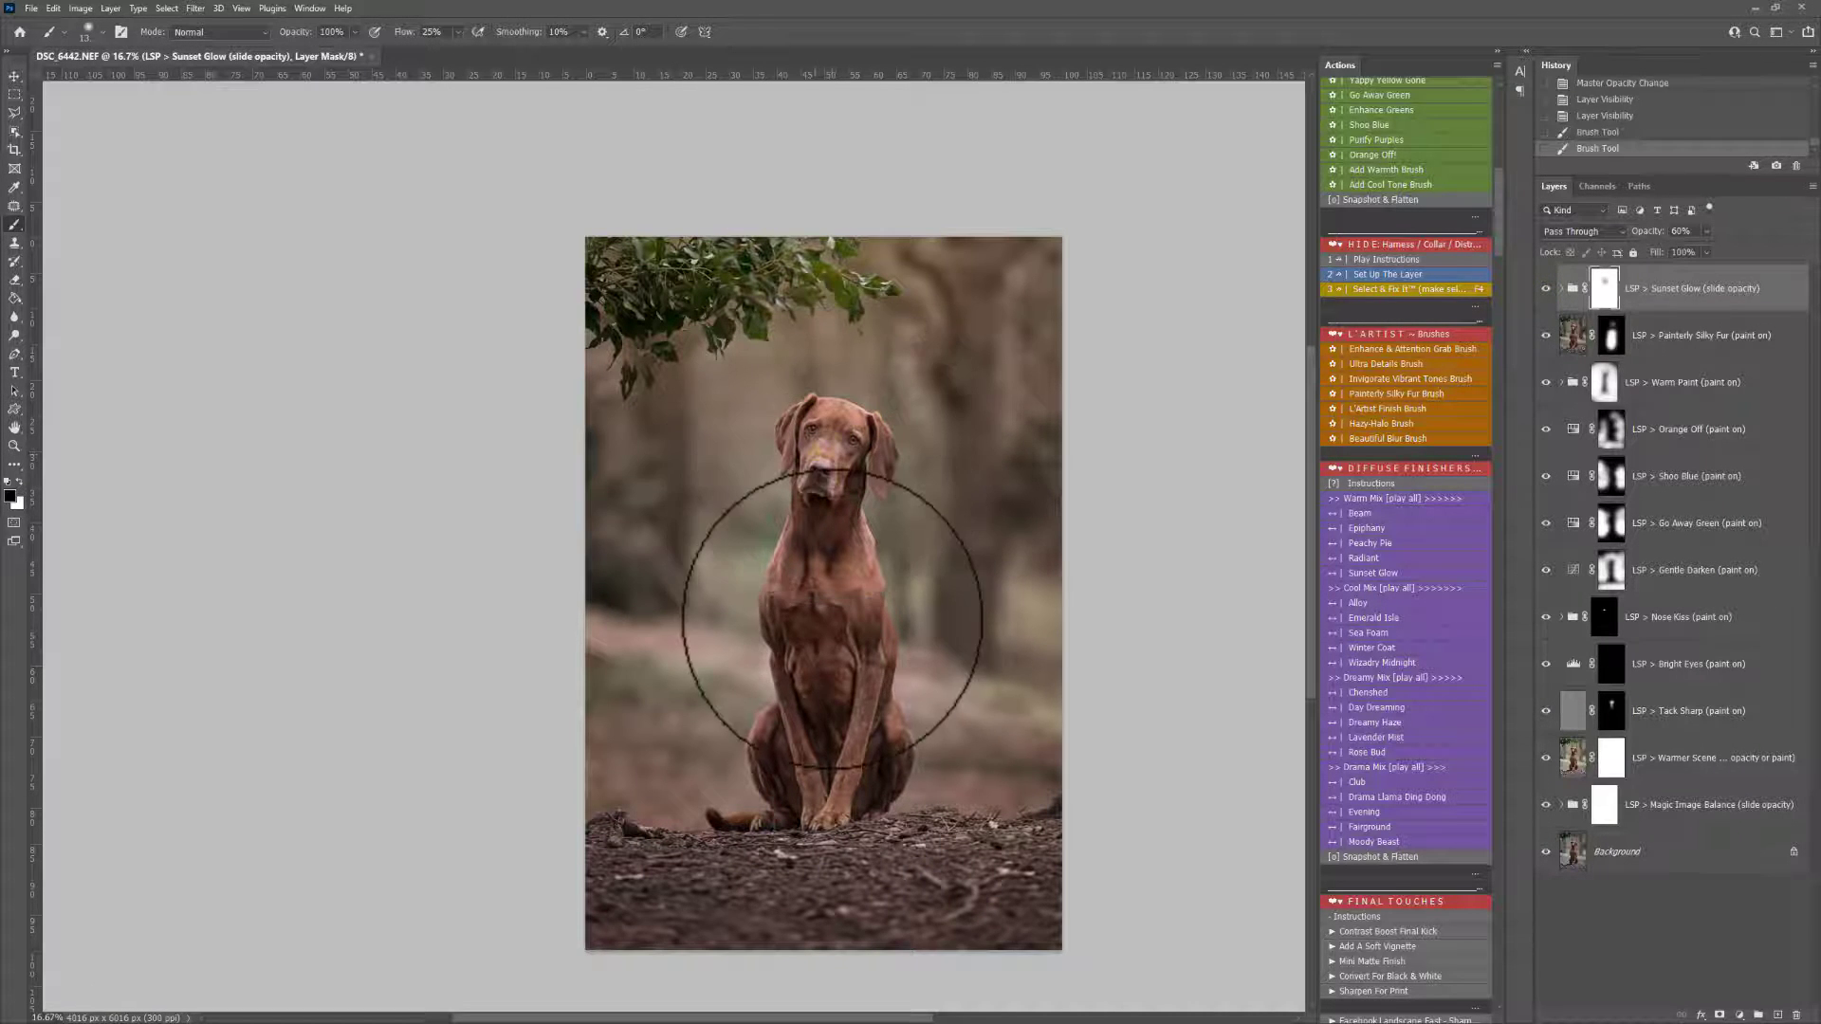
pyautogui.click(832, 638)
pyautogui.moveTo(835, 750)
pyautogui.mouseDown()
pyautogui.moveTo(812, 731)
pyautogui.moveTo(806, 589)
pyautogui.moveTo(834, 744)
pyautogui.mouseUp()
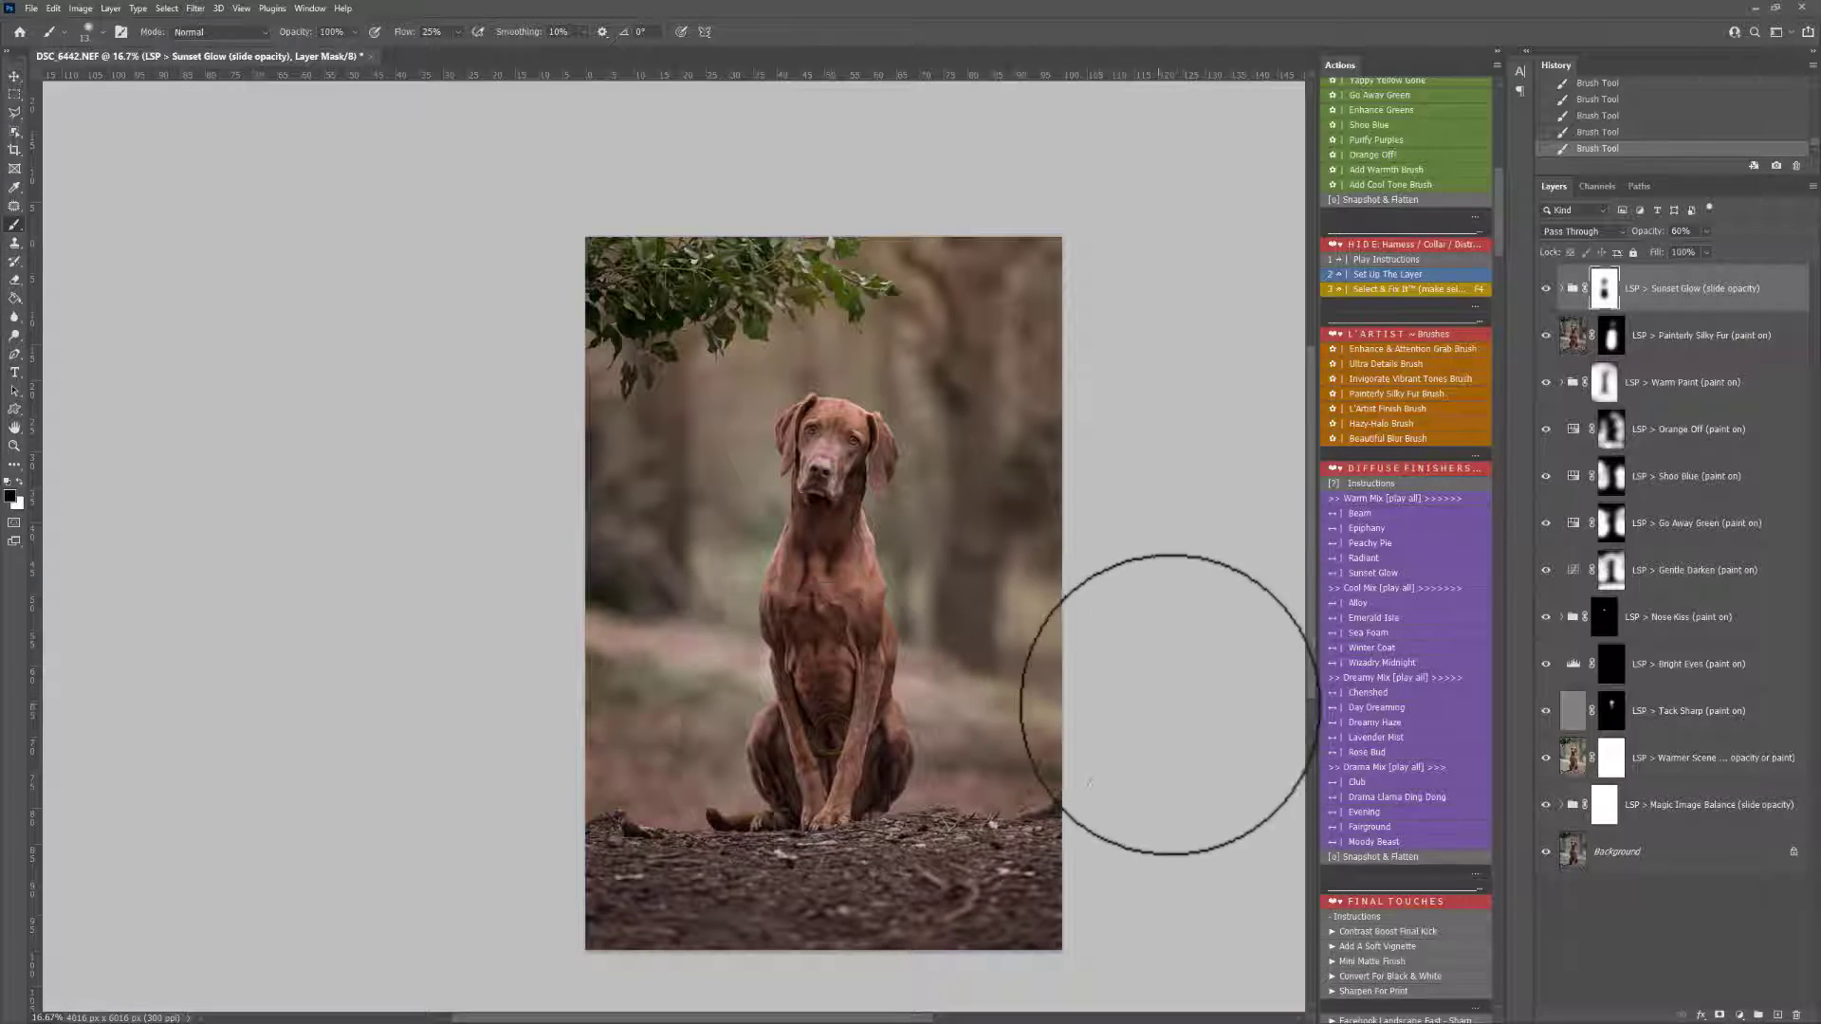
# - Apply the Beam diffuse finisher and set its layer opacity to 43%
pyautogui.click(1367, 515)
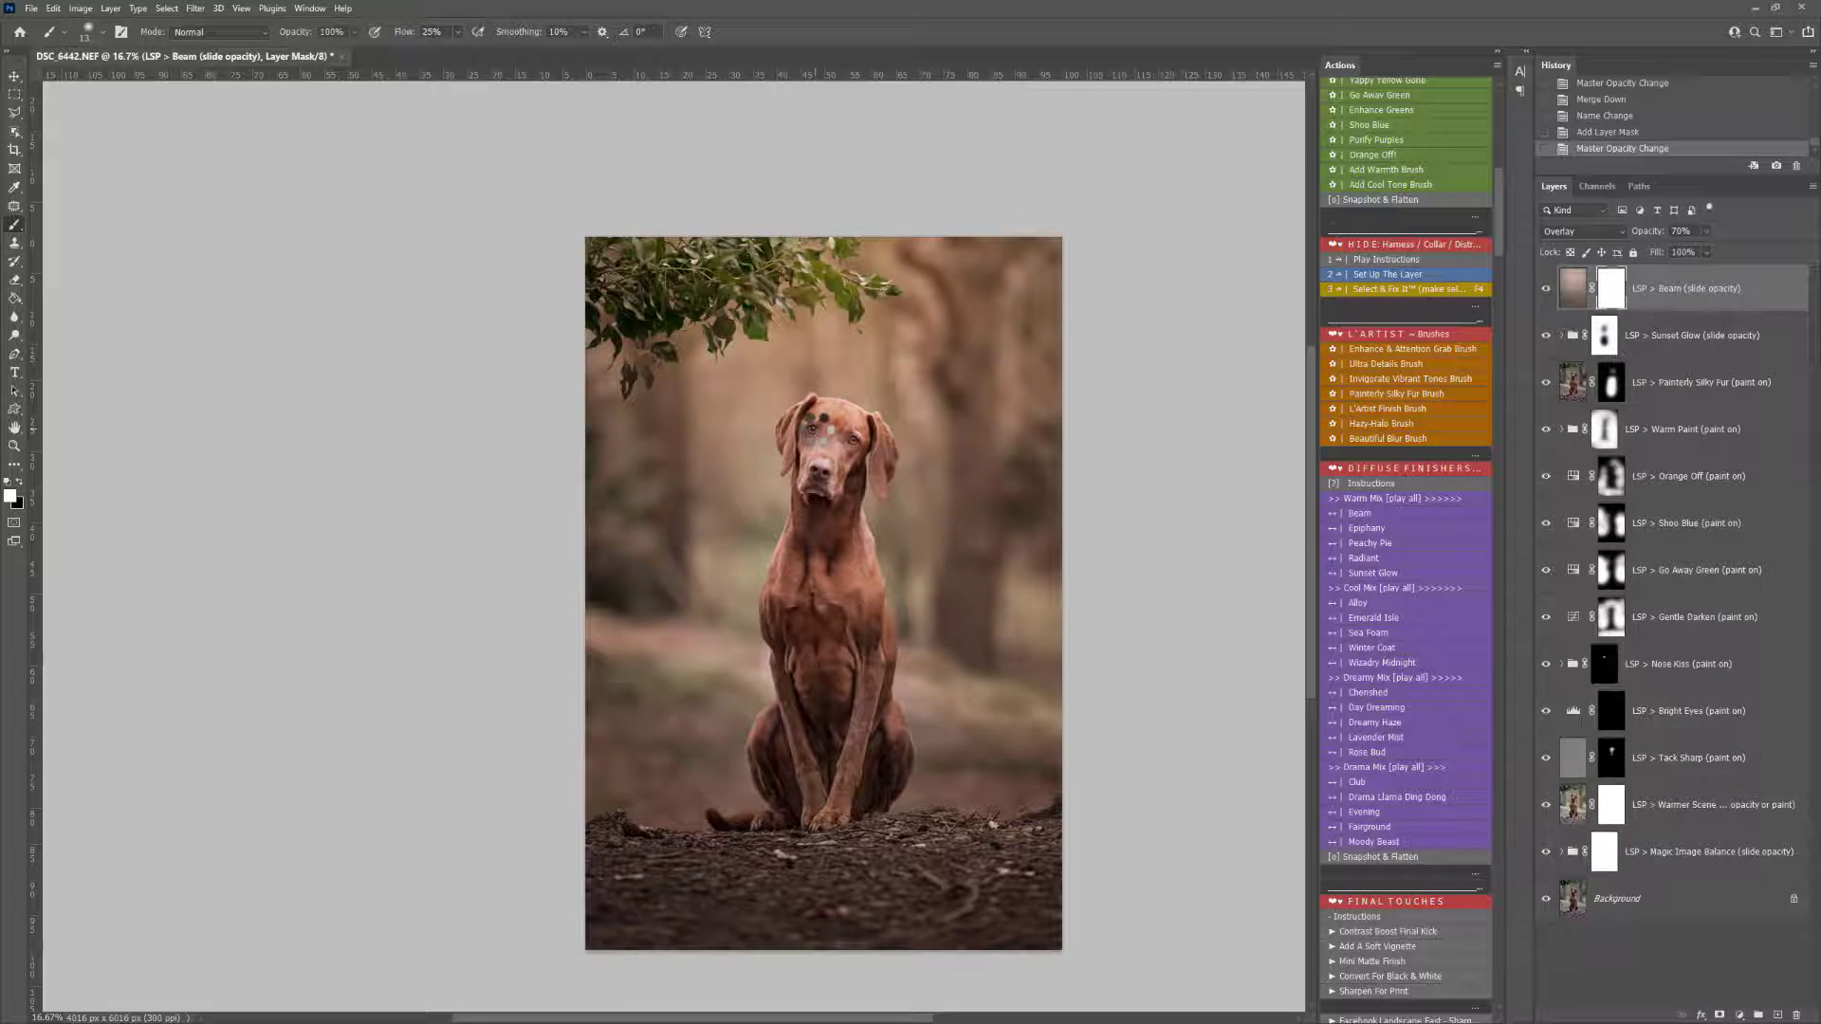
pyautogui.click(1706, 230)
pyautogui.moveTo(1704, 248)
pyautogui.mouseDown()
pyautogui.moveTo(1656, 246)
pyautogui.moveTo(1690, 251)
pyautogui.mouseUp()
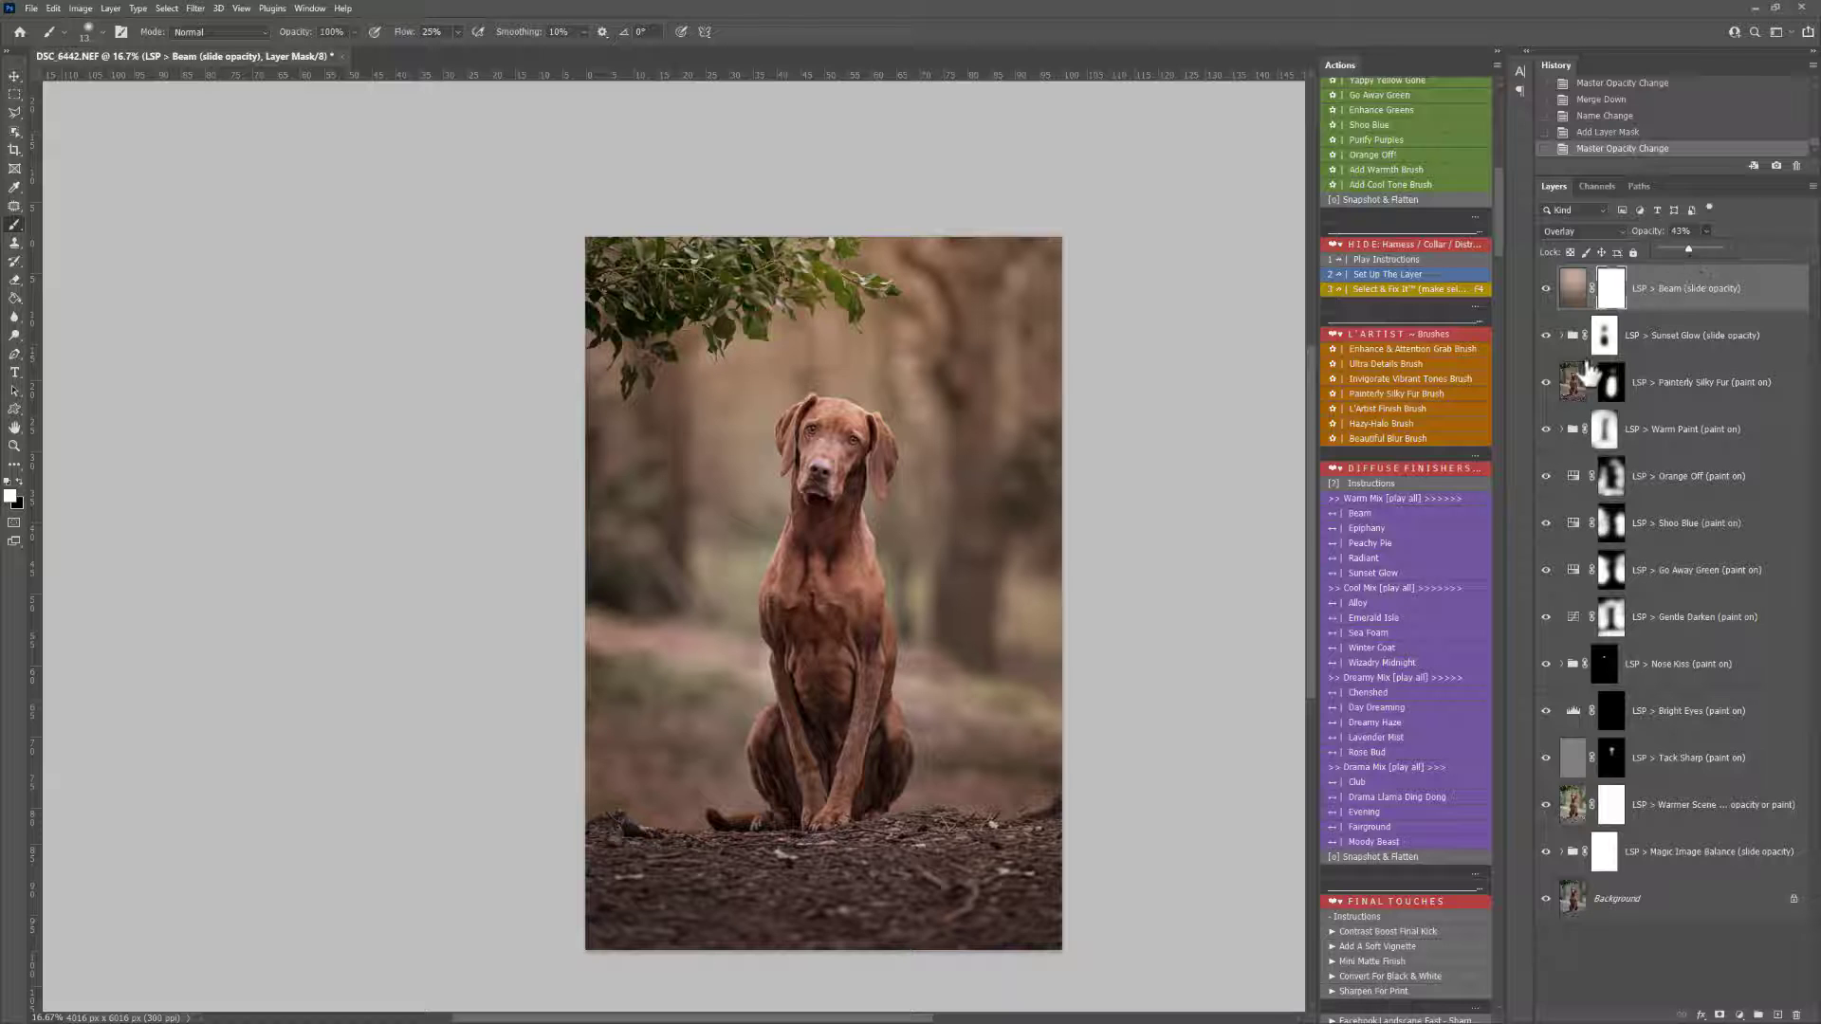
# - Reduce the brush size to 800 px and brush over the dog's face and body on the Beam layer's mask
pyautogui.press('[')
pyautogui.press('[')
pyautogui.press('[')
pyautogui.press('[')
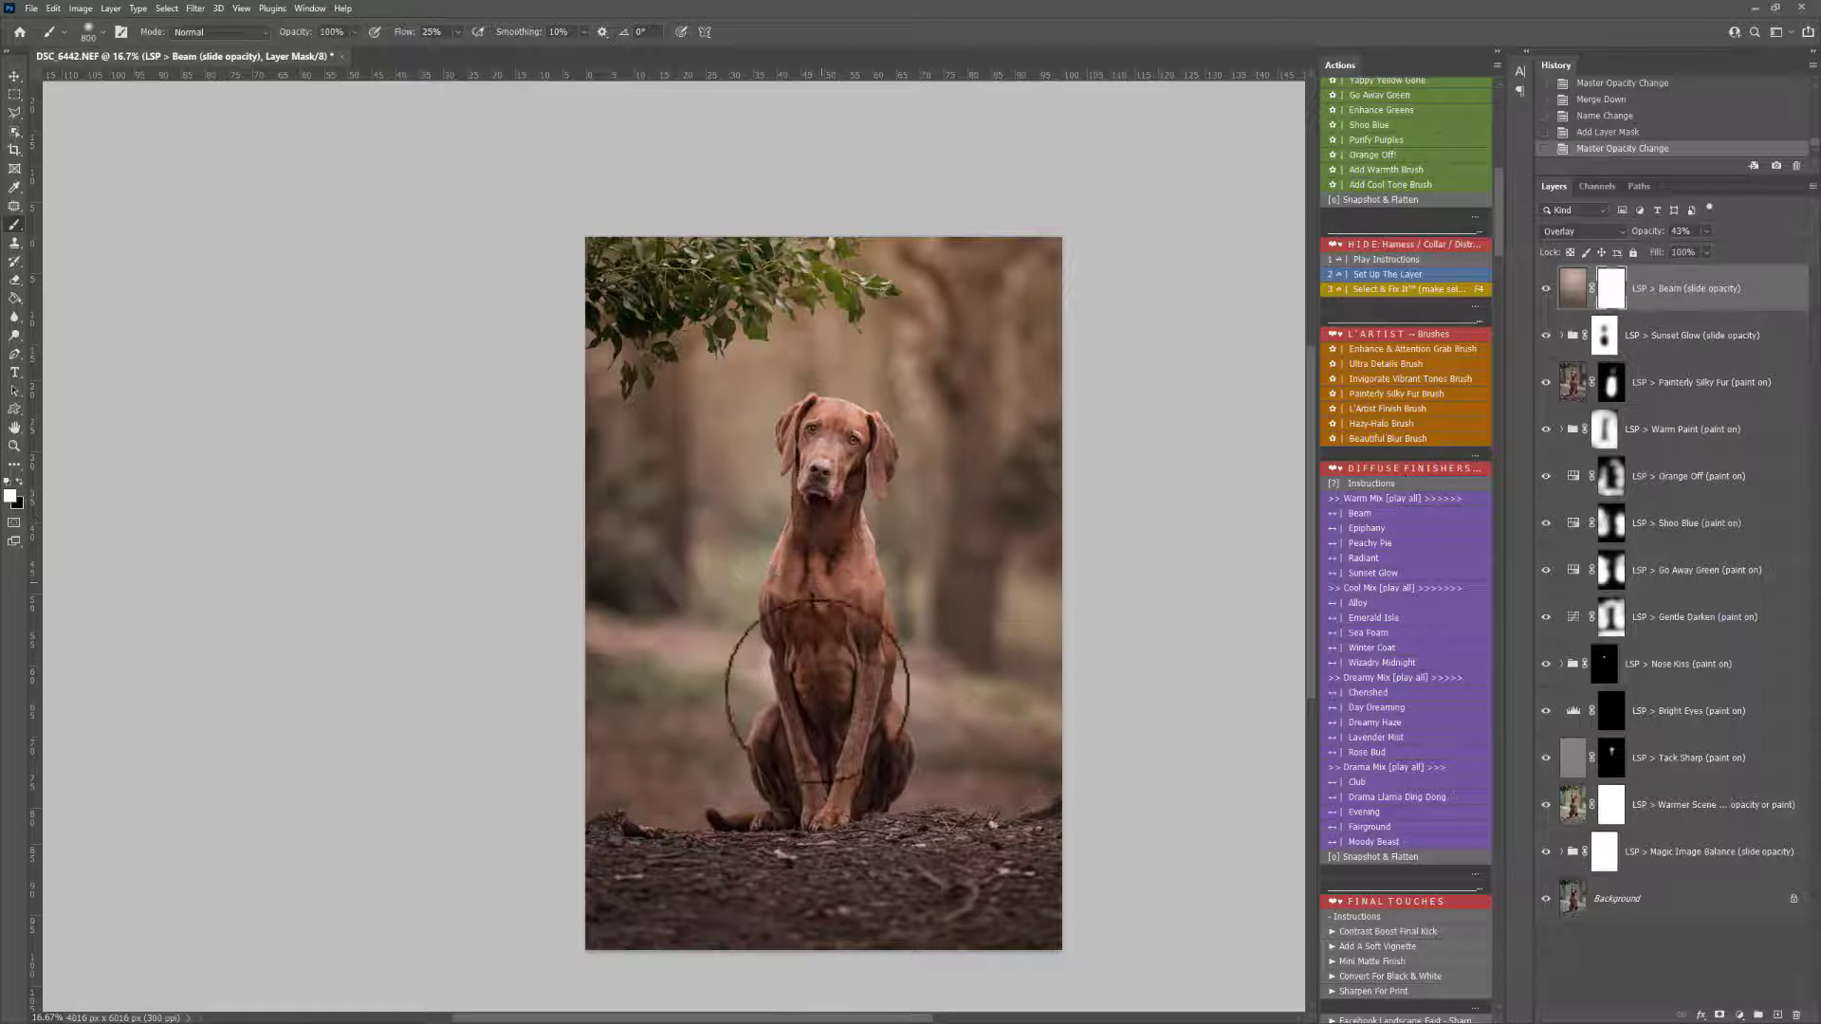
pyautogui.press('[')
pyautogui.click(813, 637)
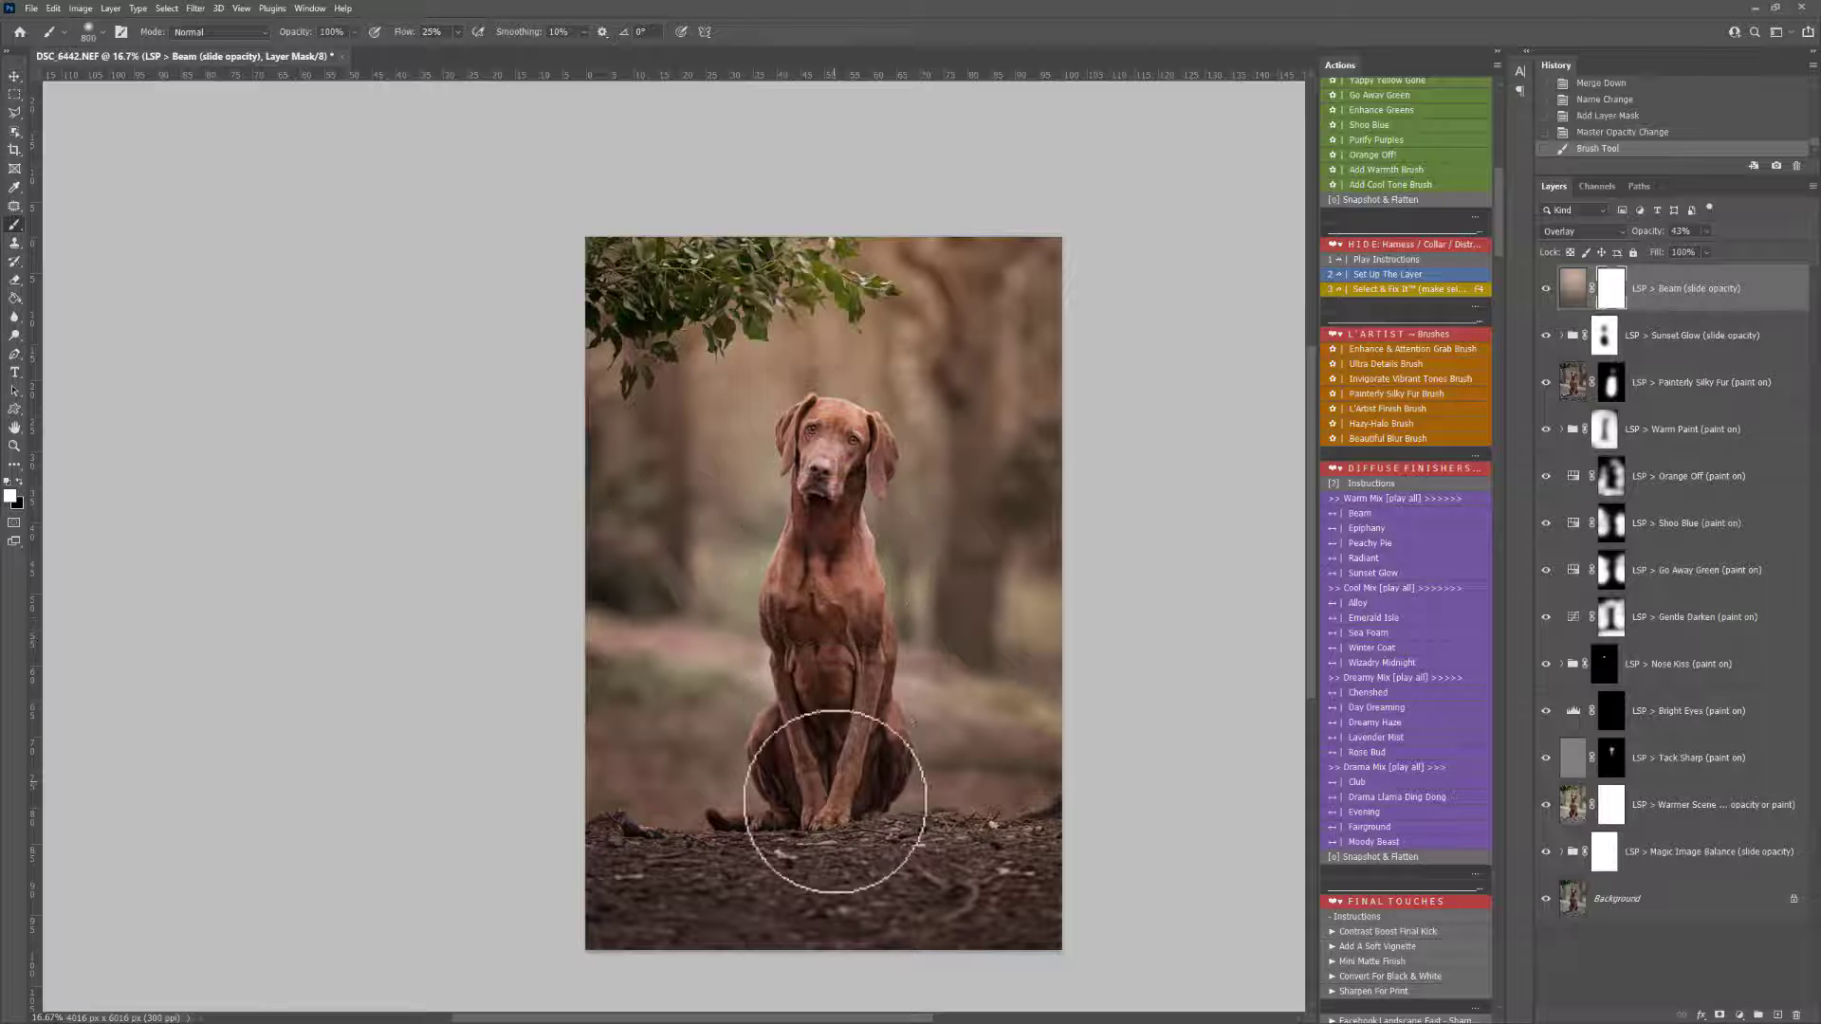
pyautogui.moveTo(830, 468); pyautogui.dragTo(816, 798)
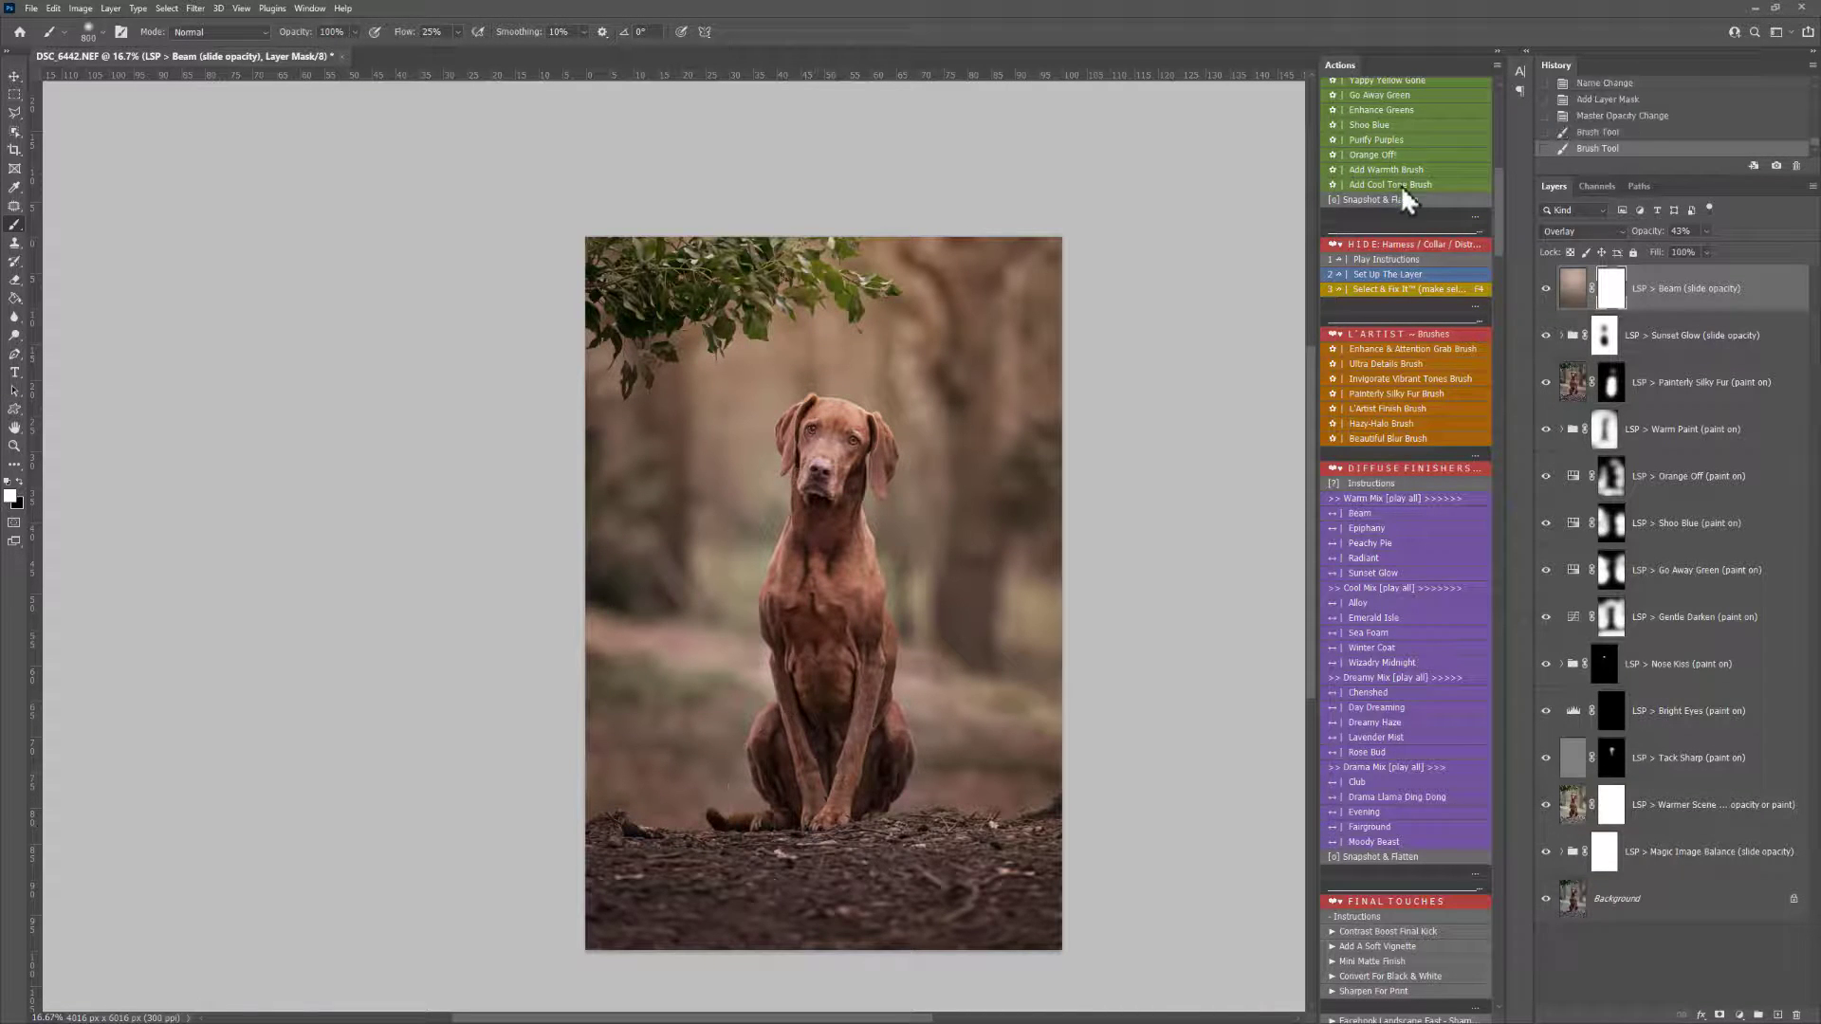
# - Run the Add Cool Tone Brush action and paint over the background and lower part of the photo with a much larger brush
pyautogui.click(1400, 184)
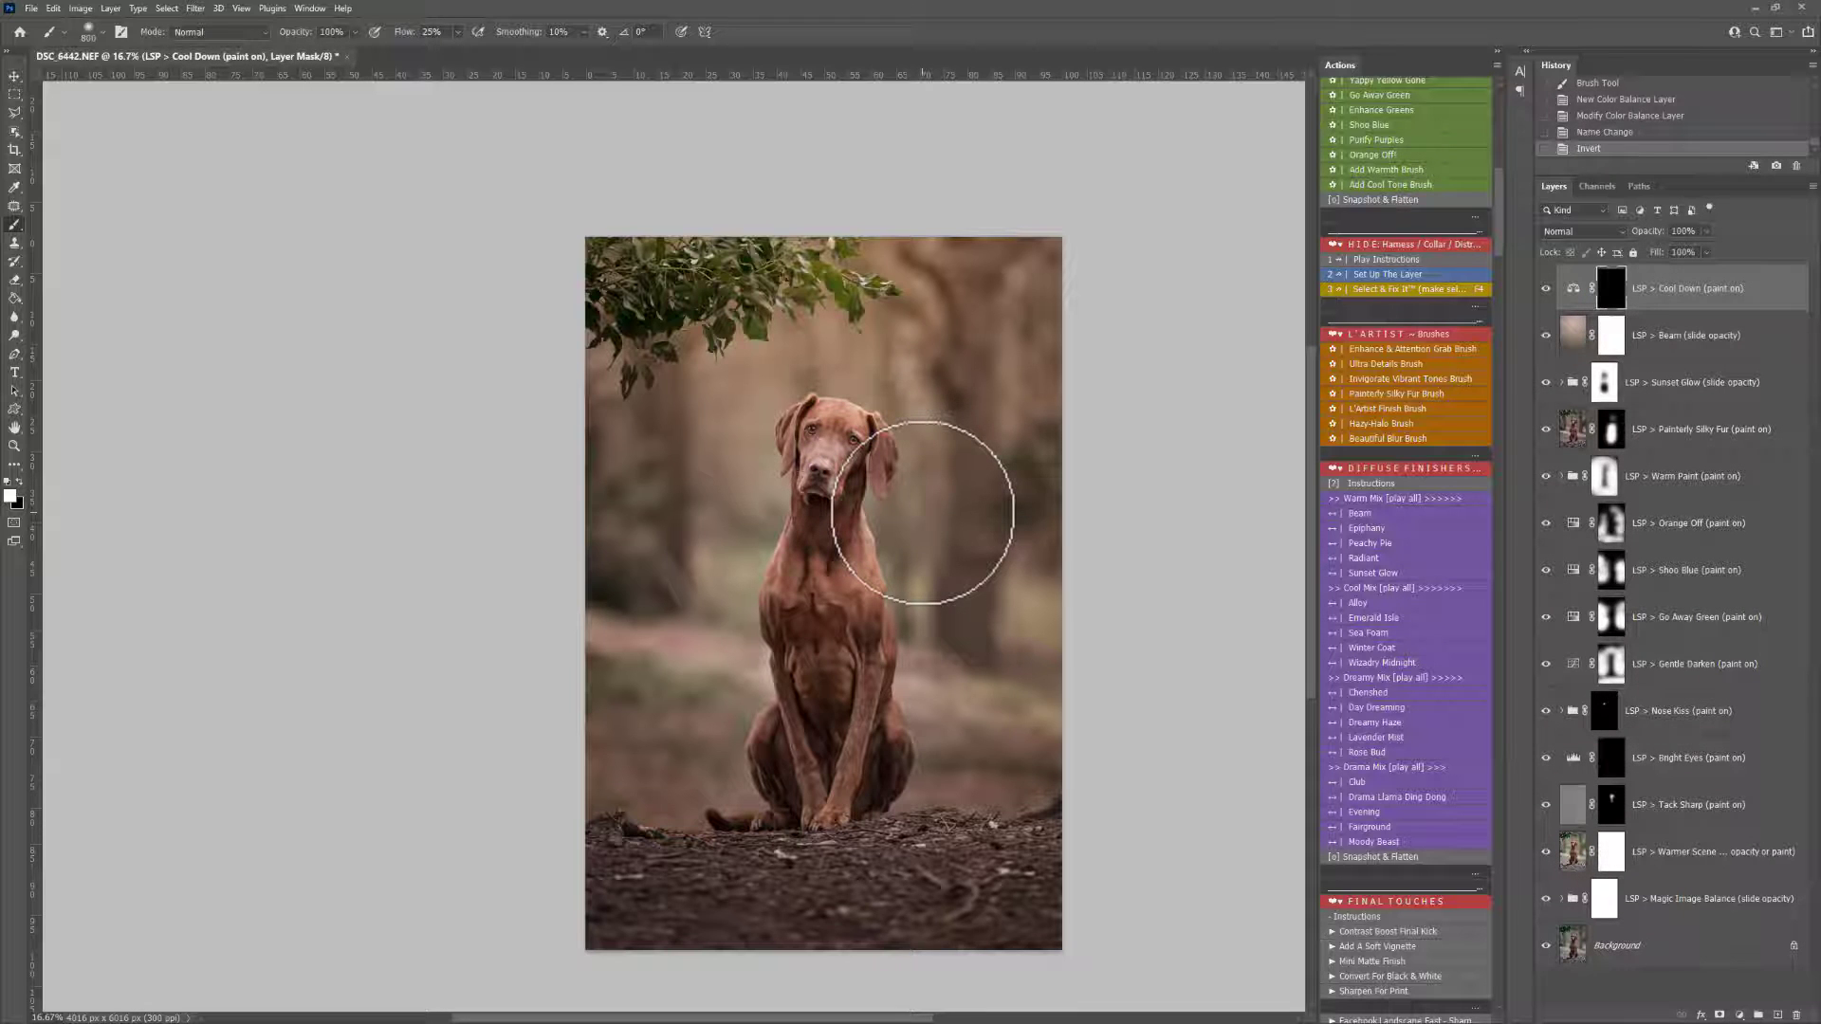
pyautogui.press(']')
pyautogui.press(']')
pyautogui.press(']')
pyautogui.press(']')
pyautogui.press(']')
pyautogui.press(']')
pyautogui.press(']')
pyautogui.press(']')
pyautogui.press(']')
pyautogui.press(']')
pyautogui.press(']')
pyautogui.press(']')
pyautogui.press(']')
pyautogui.press(']')
pyautogui.moveTo(637, 423); pyautogui.dragTo(626, 614)
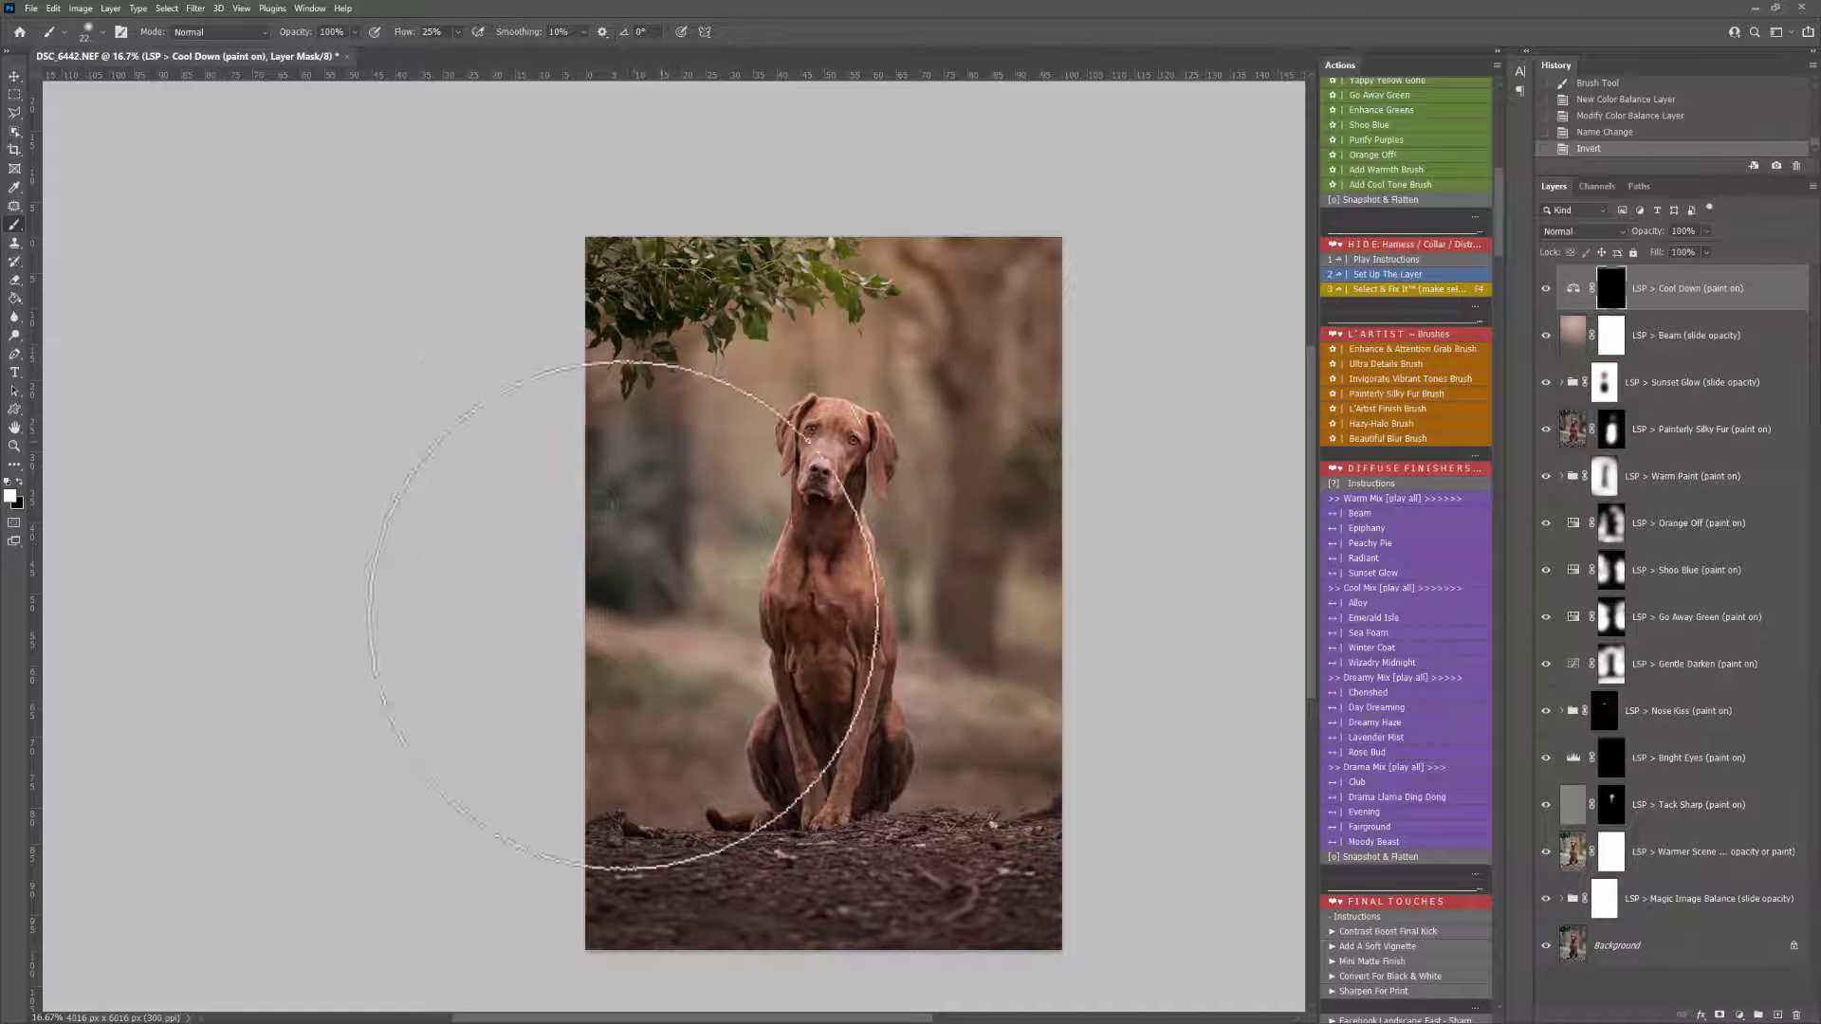
pyautogui.click(617, 524)
pyautogui.moveTo(1014, 589); pyautogui.dragTo(951, 382)
pyautogui.click(1047, 518)
pyautogui.click(744, 762)
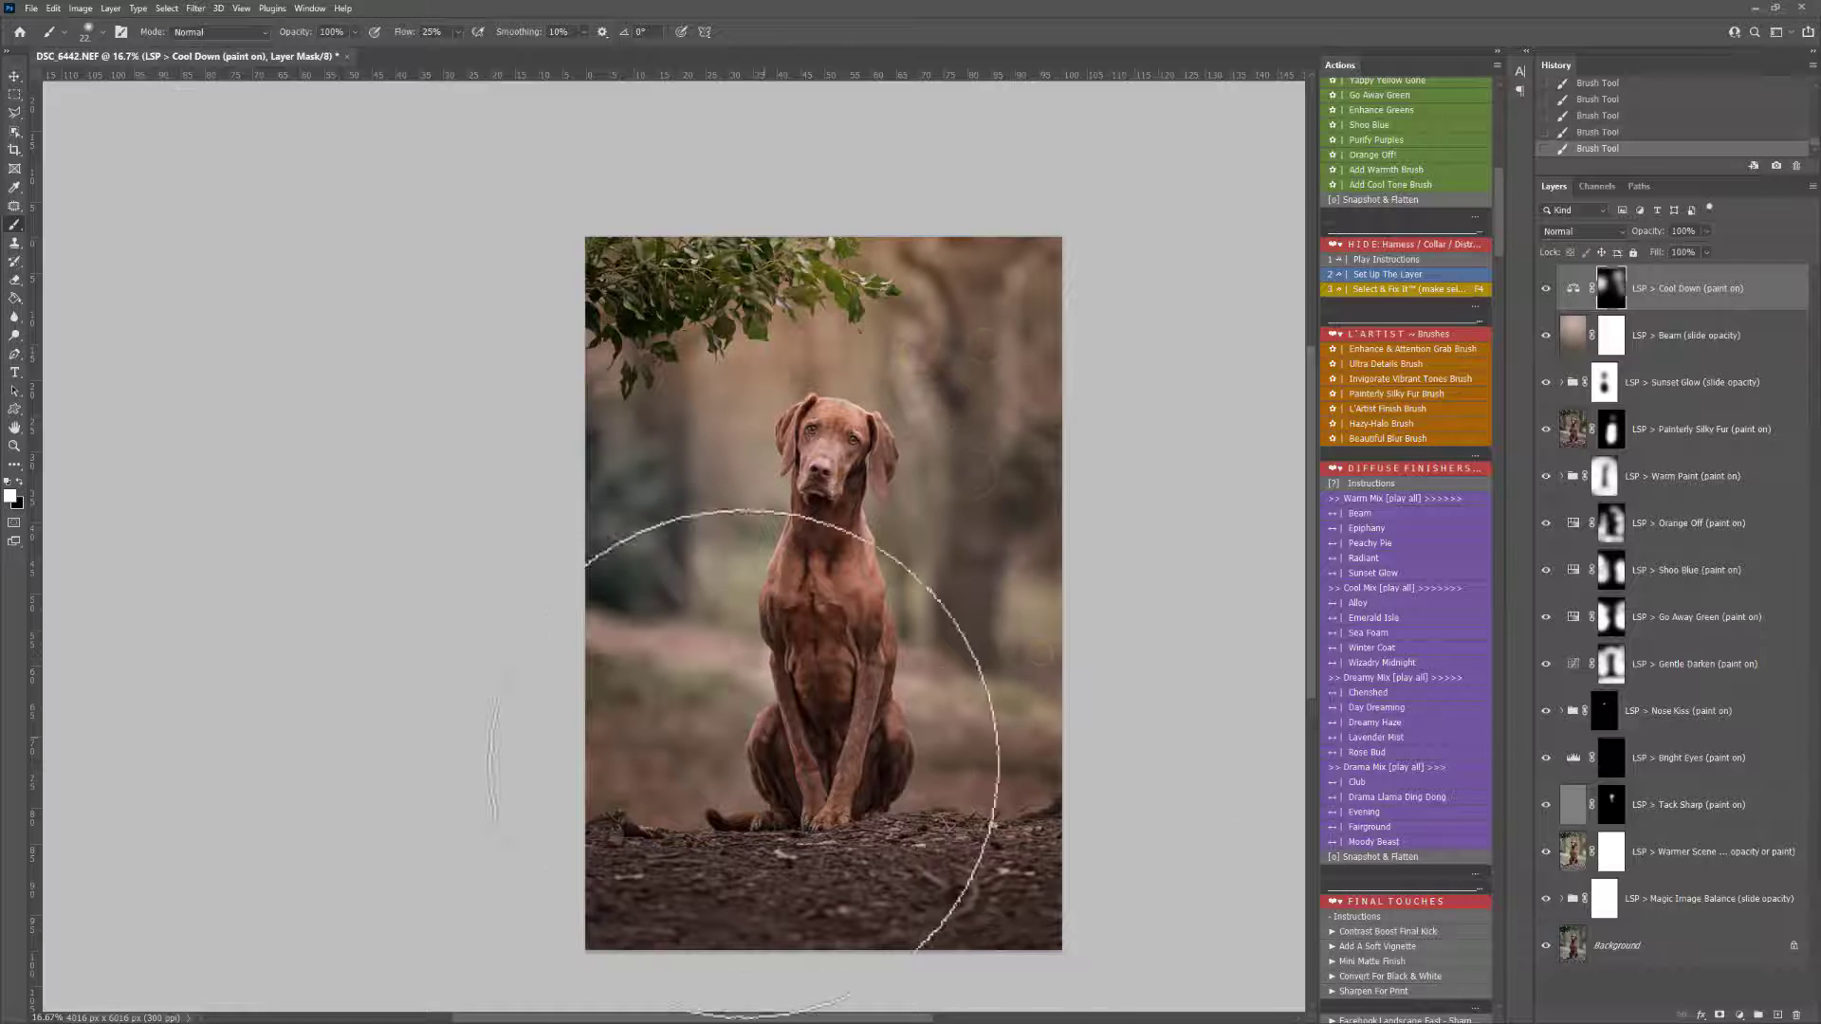
# - Set the Cool Down layer's opacity to 65%
pyautogui.moveTo(1706, 231)
pyautogui.mouseDown()
pyautogui.moveTo(1697, 255)
pyautogui.moveTo(1670, 249)
pyautogui.mouseUp()
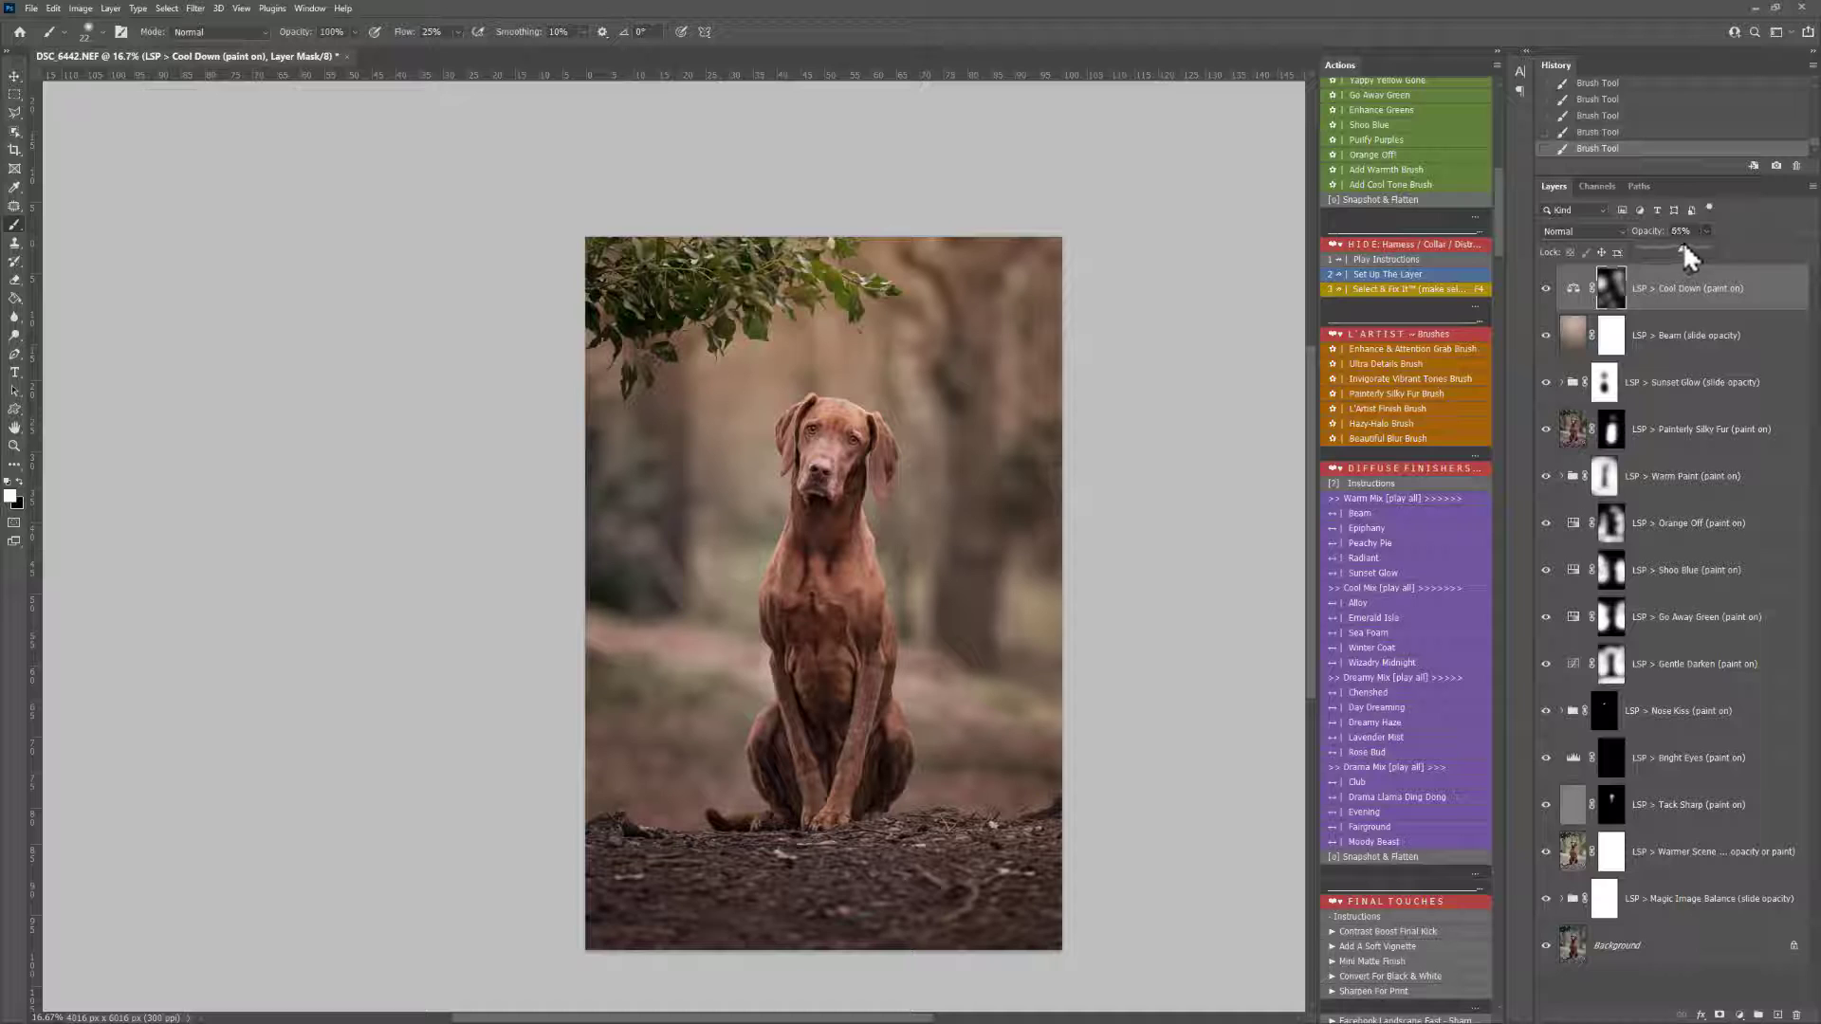
pyautogui.moveTo(1682, 241); pyautogui.dragTo(1682, 242)
pyautogui.scroll(-3, 1446, 616)
pyautogui.scroll(-2, 1442, 628)
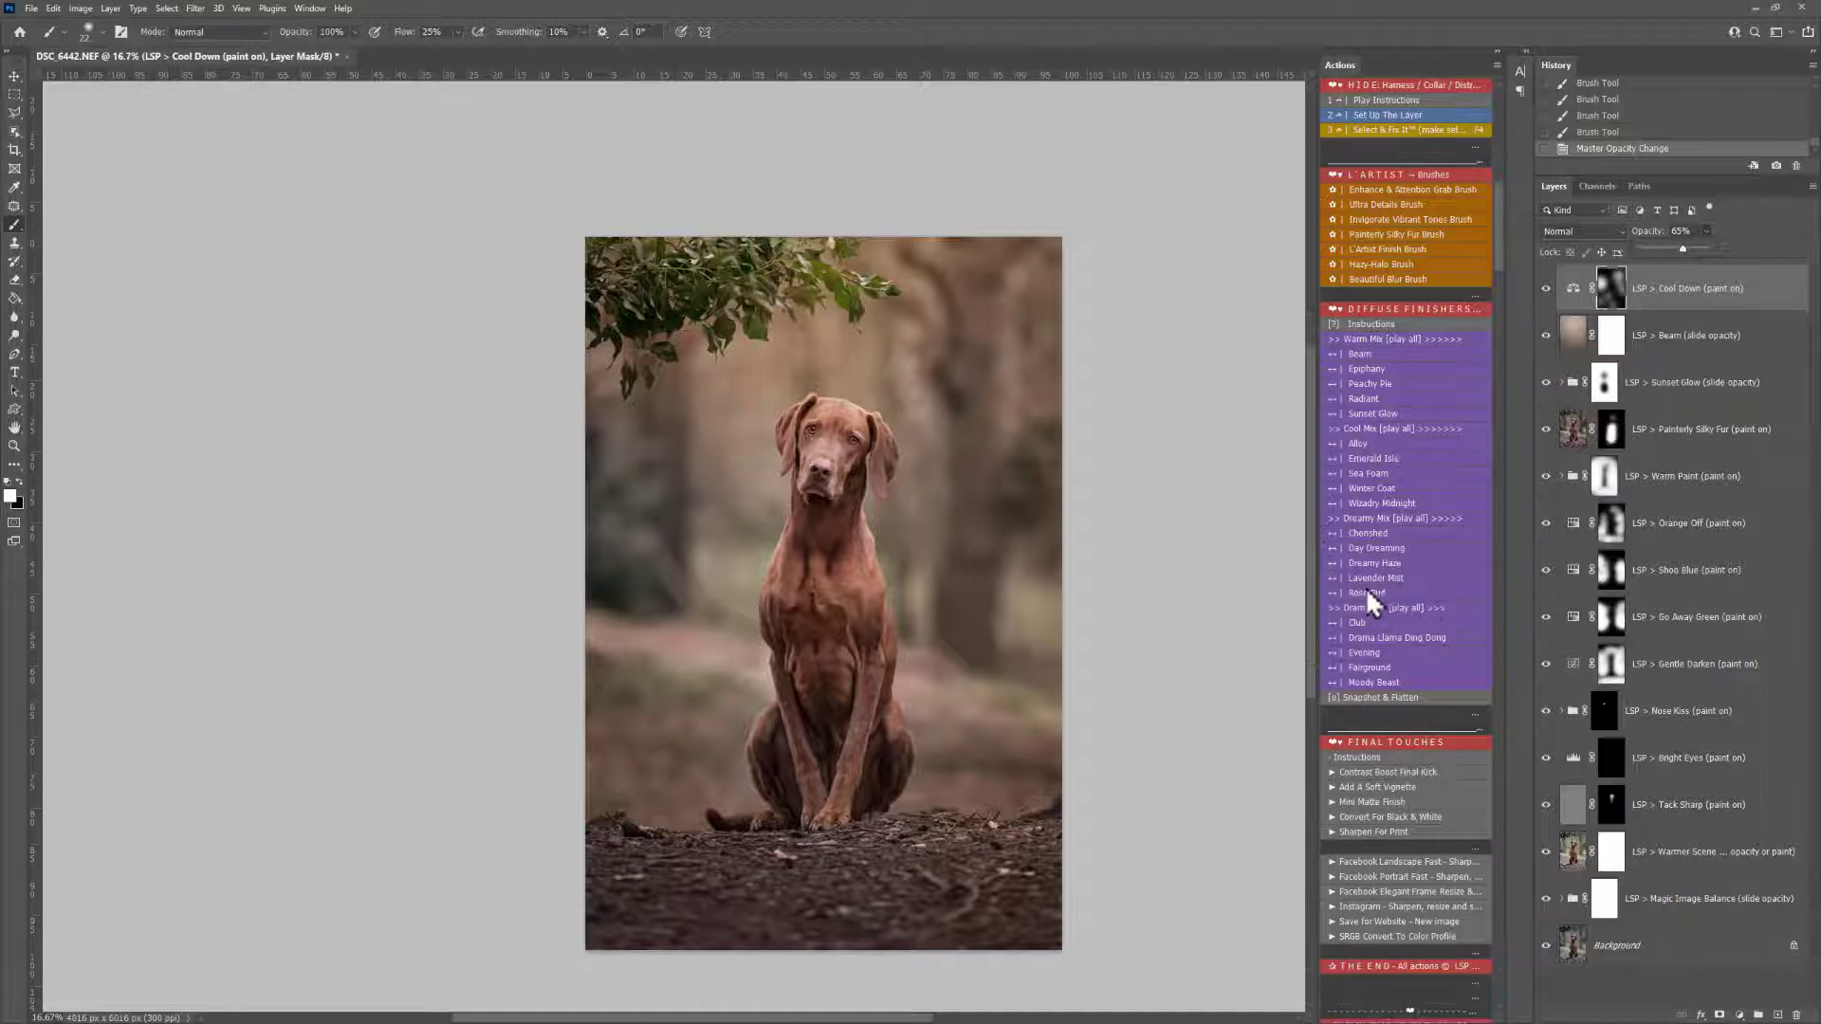
# - Run the Evening diffuse finisher and brush its effect off the dog and the central background on the layer mask
pyautogui.click(1364, 654)
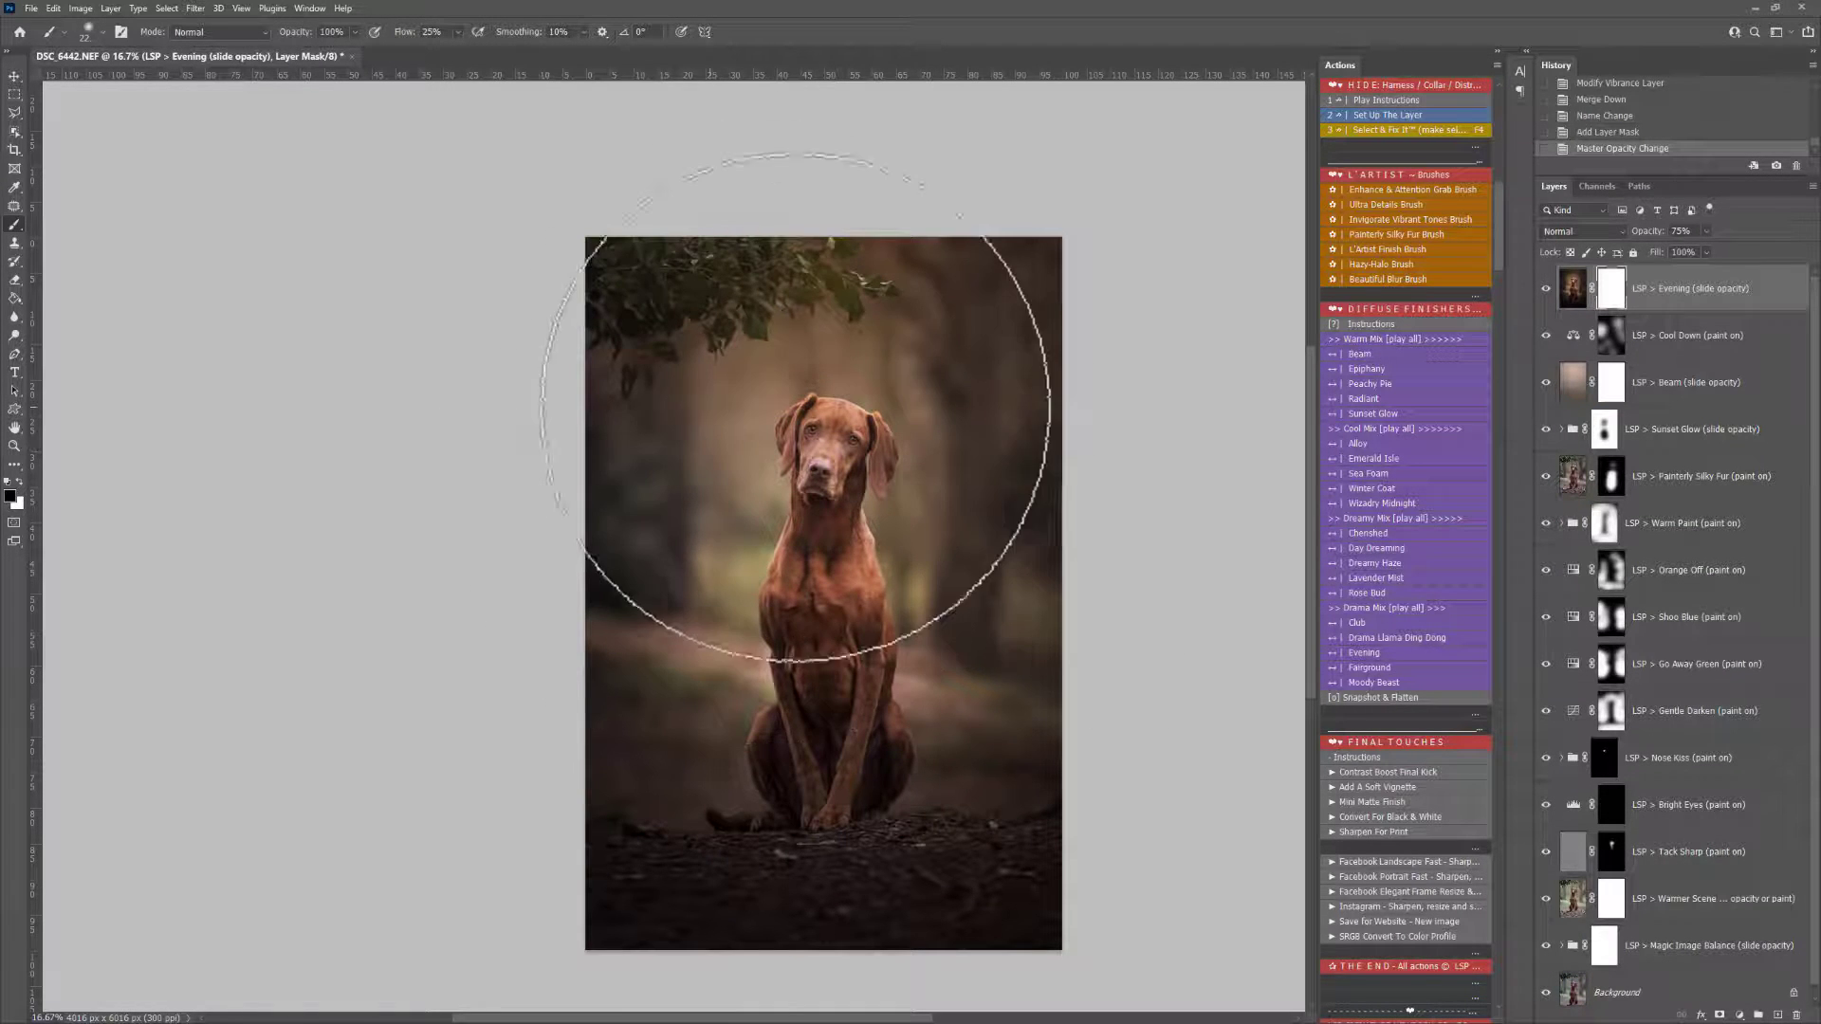
pyautogui.moveTo(910, 406)
pyautogui.mouseDown()
pyautogui.moveTo(817, 553)
pyautogui.moveTo(822, 753)
pyautogui.moveTo(816, 634)
pyautogui.moveTo(736, 719)
pyautogui.moveTo(823, 622)
pyautogui.mouseUp()
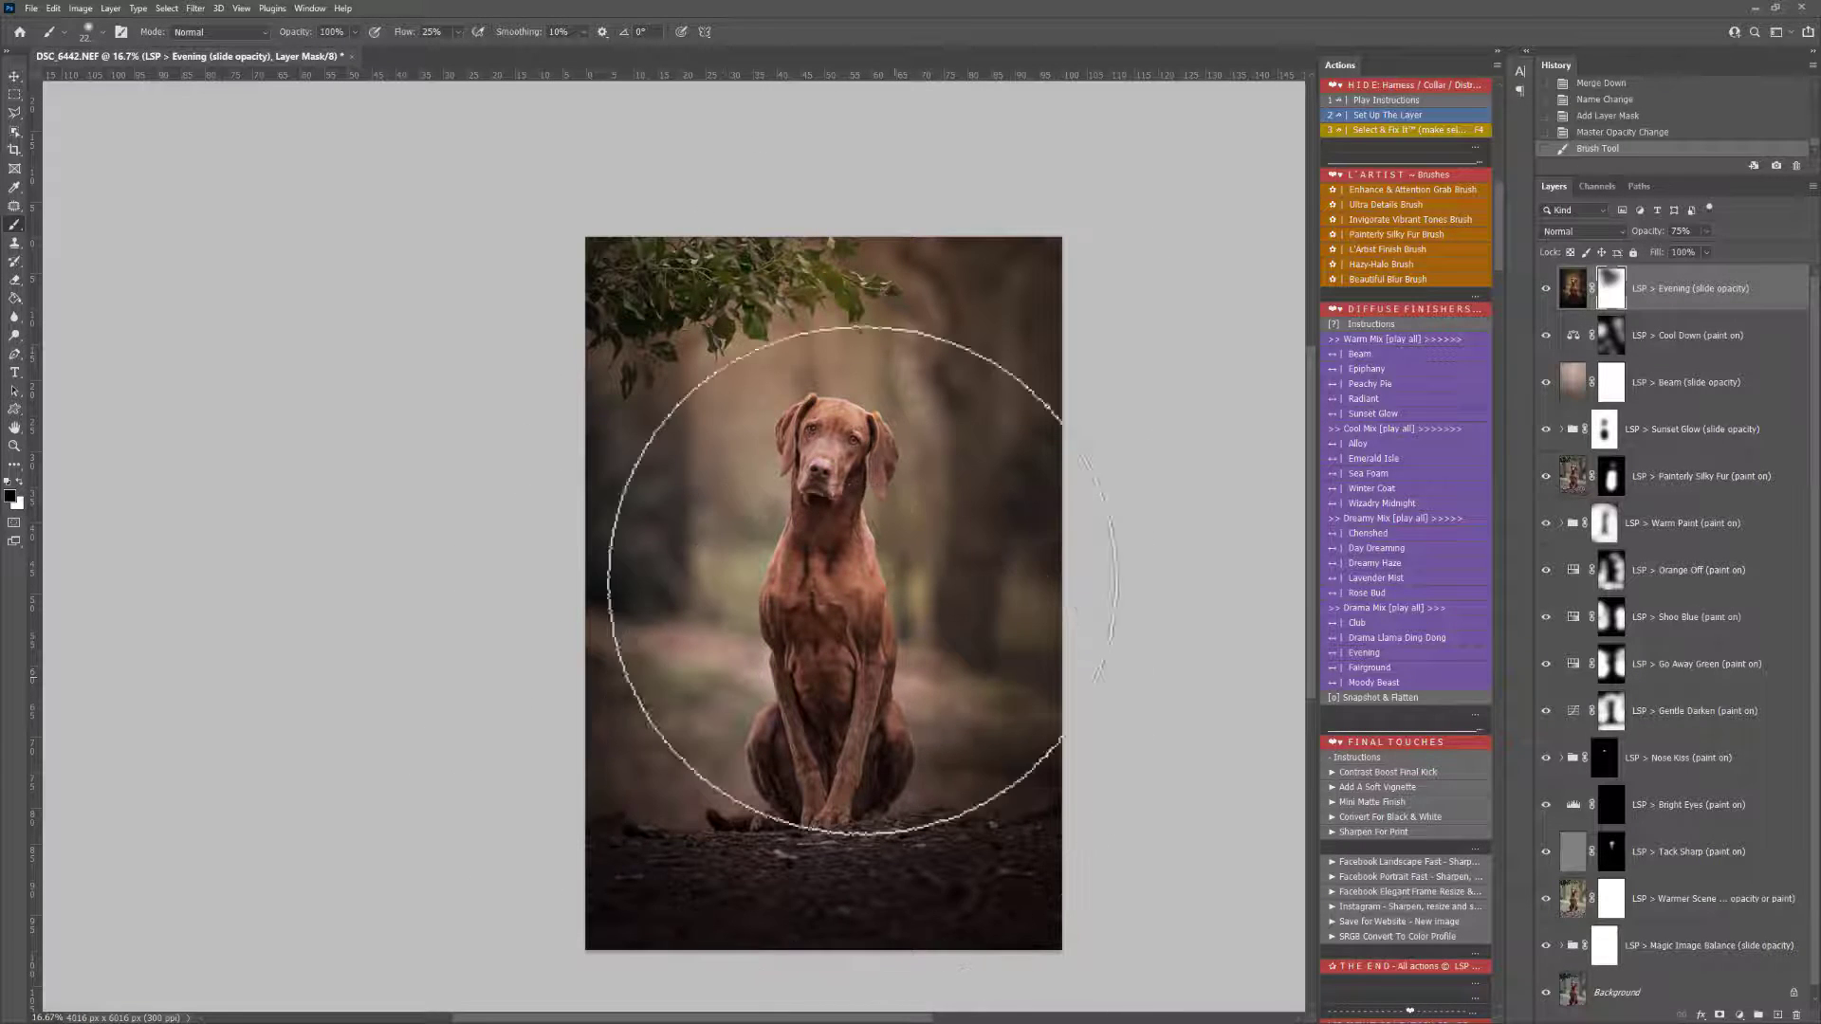
pyautogui.moveTo(802, 772)
pyautogui.mouseDown()
pyautogui.moveTo(943, 781)
pyautogui.moveTo(987, 805)
pyautogui.moveTo(801, 731)
pyautogui.moveTo(806, 702)
pyautogui.mouseUp()
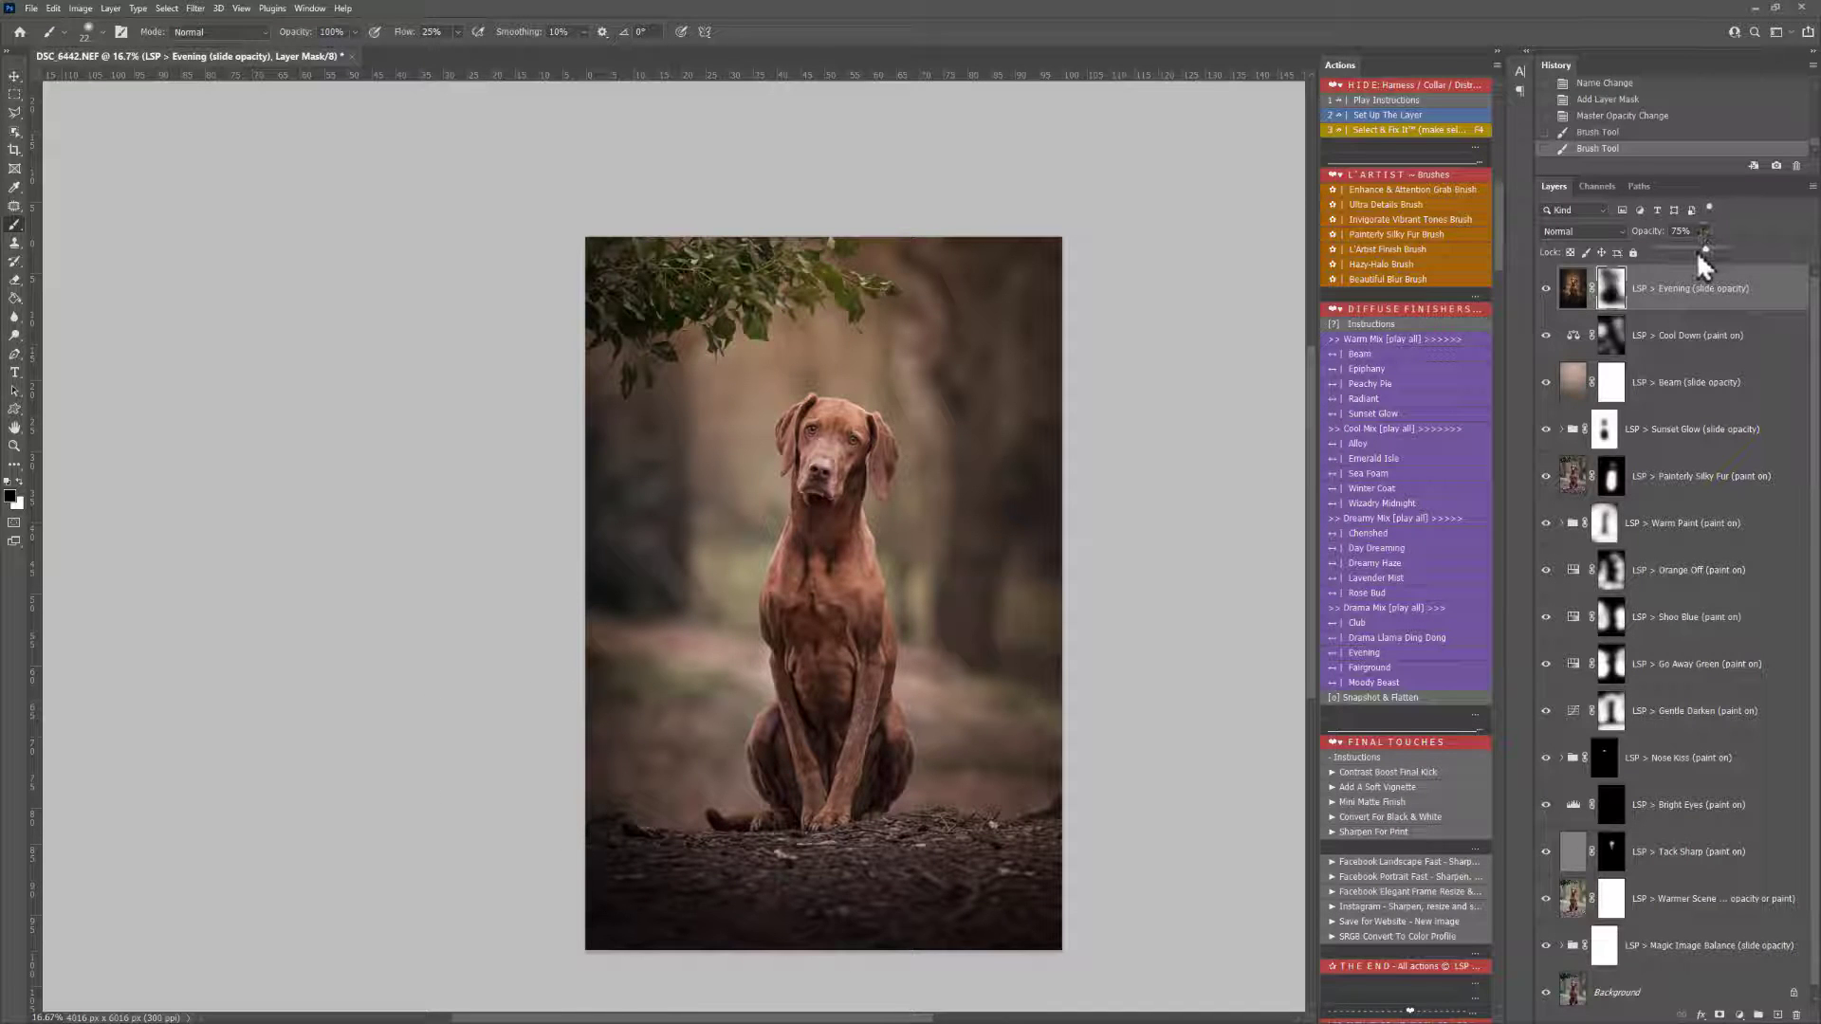
# - Set the Evening layer's opacity to 53% and run the Contrast Boost Final Kick action
pyautogui.moveTo(1680, 255)
pyautogui.mouseDown()
pyautogui.moveTo(1661, 245)
pyautogui.moveTo(1687, 244)
pyautogui.mouseUp()
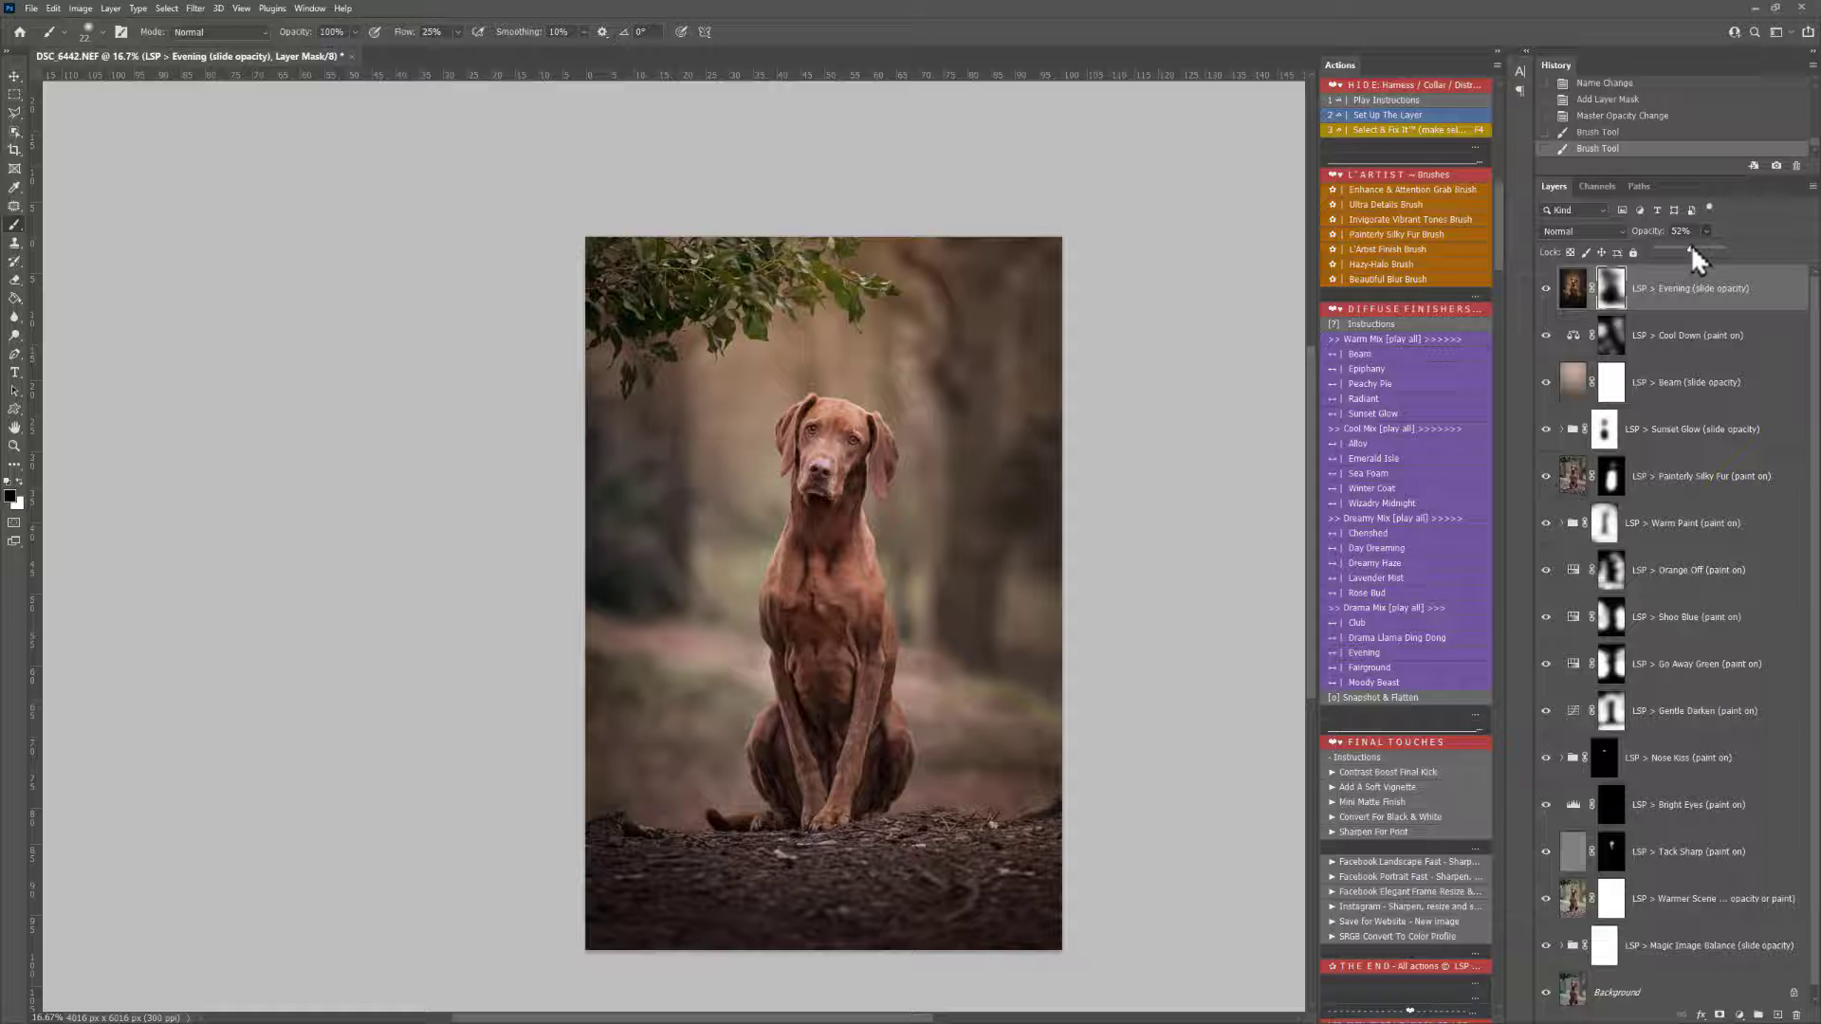
pyautogui.moveTo(1691, 245); pyautogui.dragTo(1692, 246)
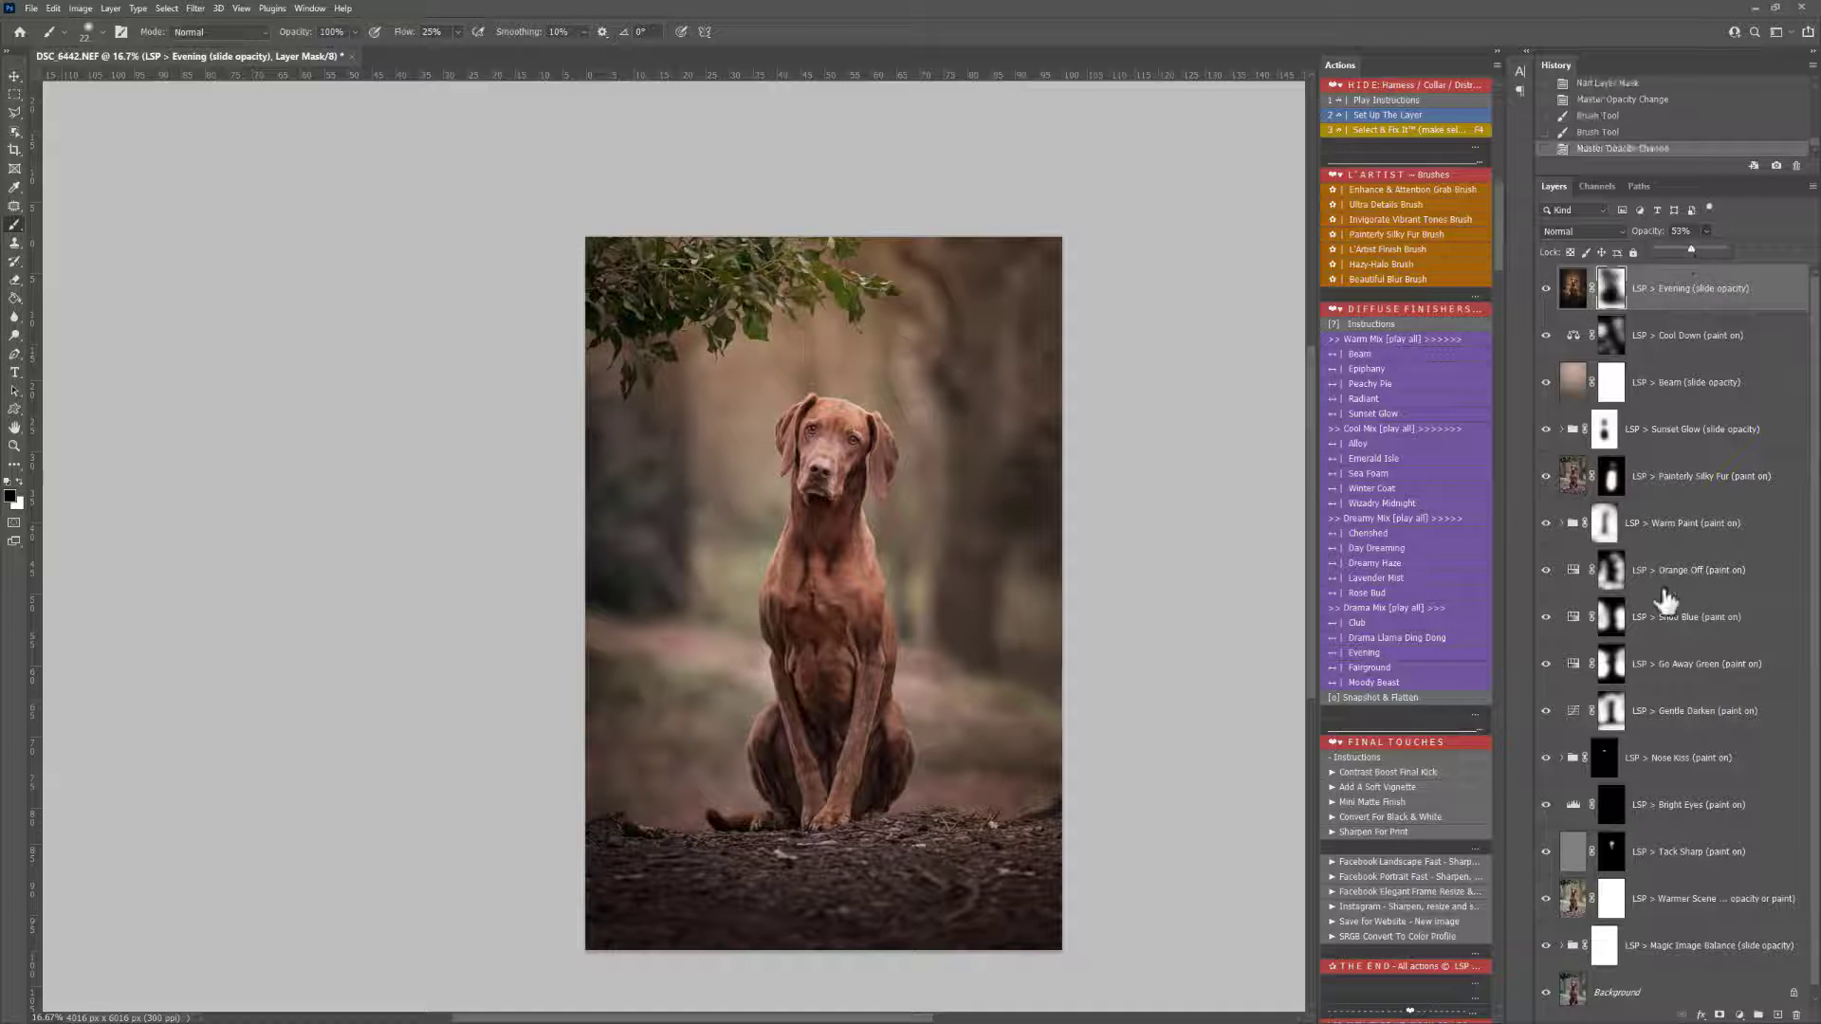
pyautogui.scroll(-1, 1678, 603)
pyautogui.scroll(-3, 1390, 715)
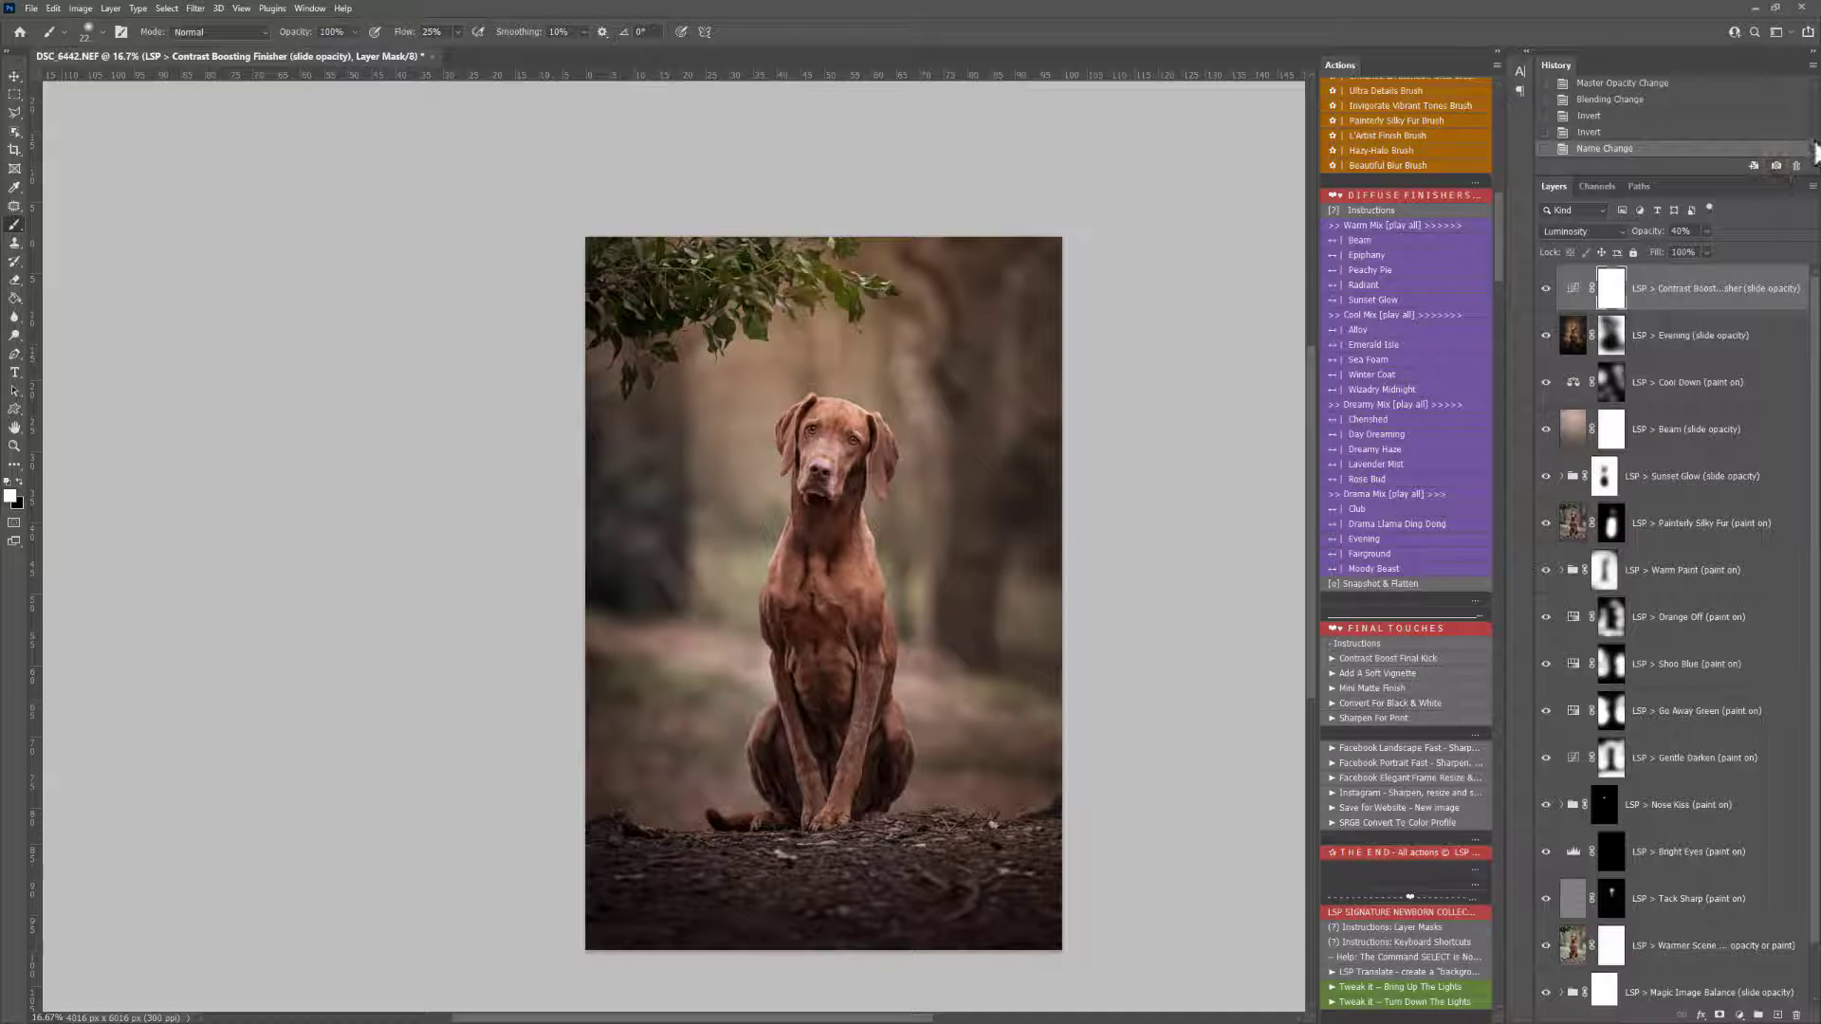
# - Compare the original DSC_6442.NEF state with Snapshot 1 in the history, finishing on Snapshot 1
pyautogui.scroll(10, 1815, 152)
pyautogui.click(1621, 95)
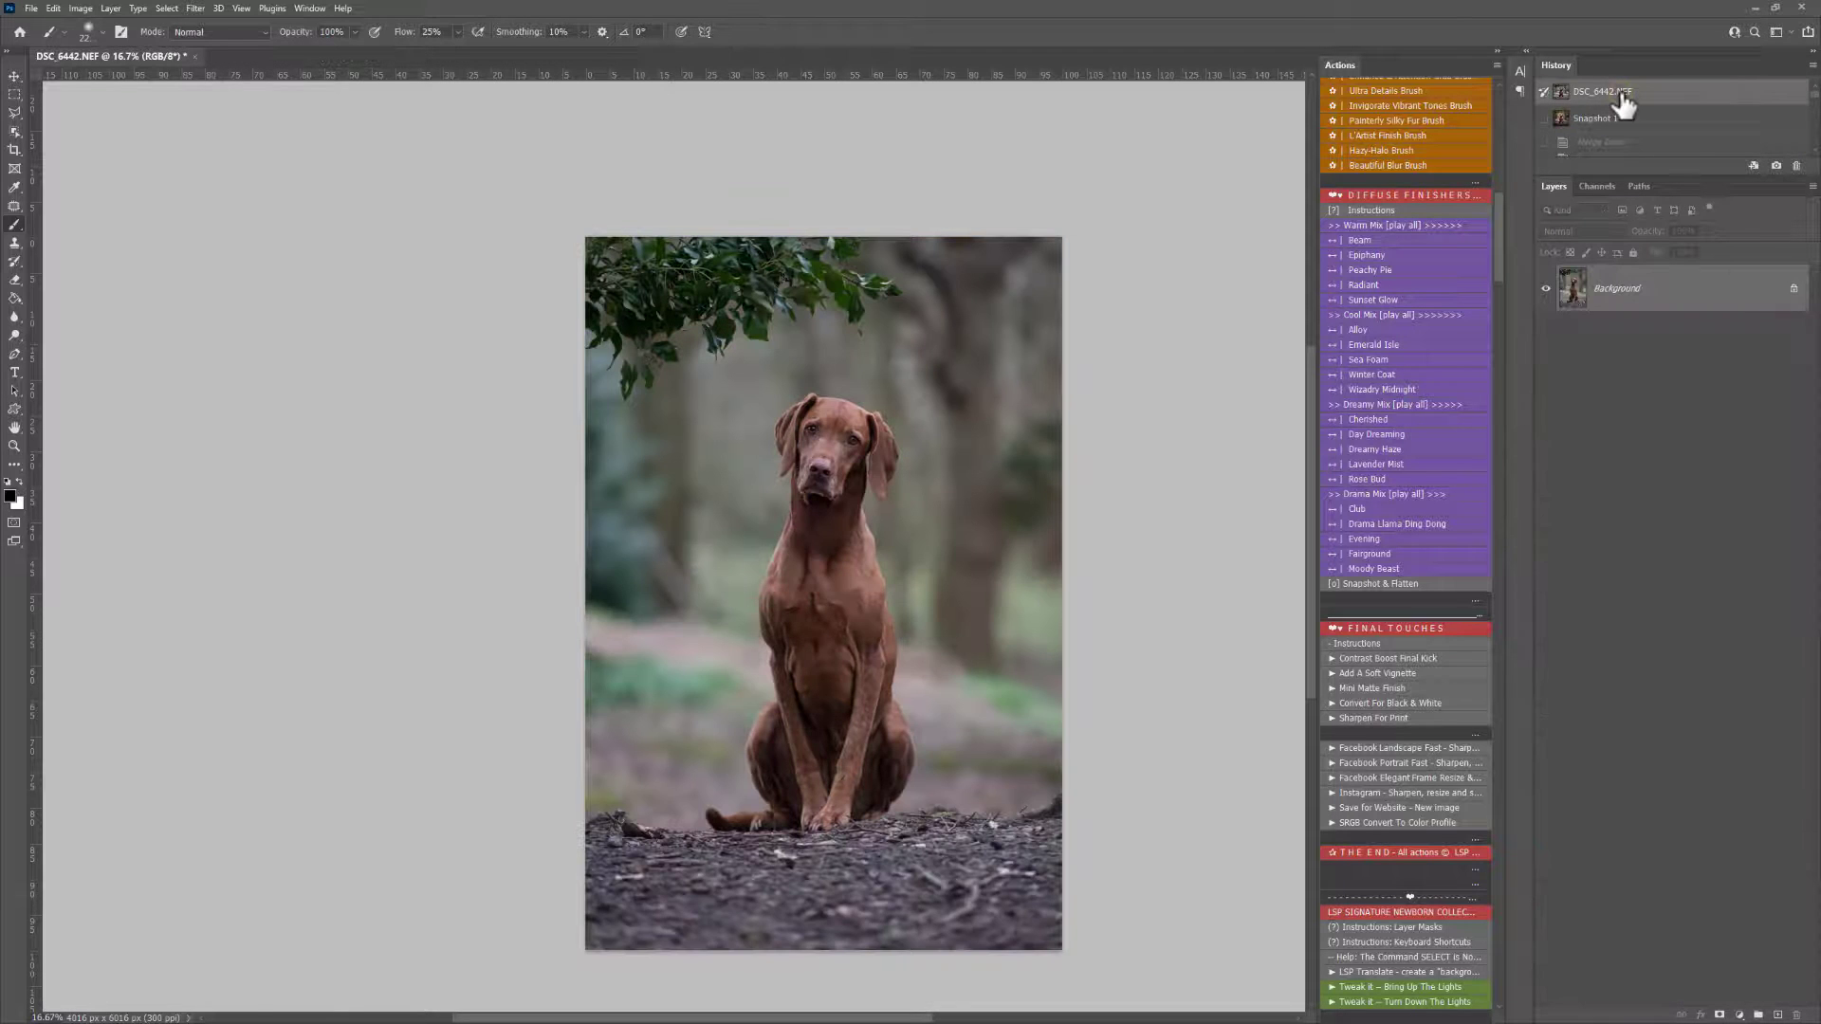
pyautogui.click(1603, 121)
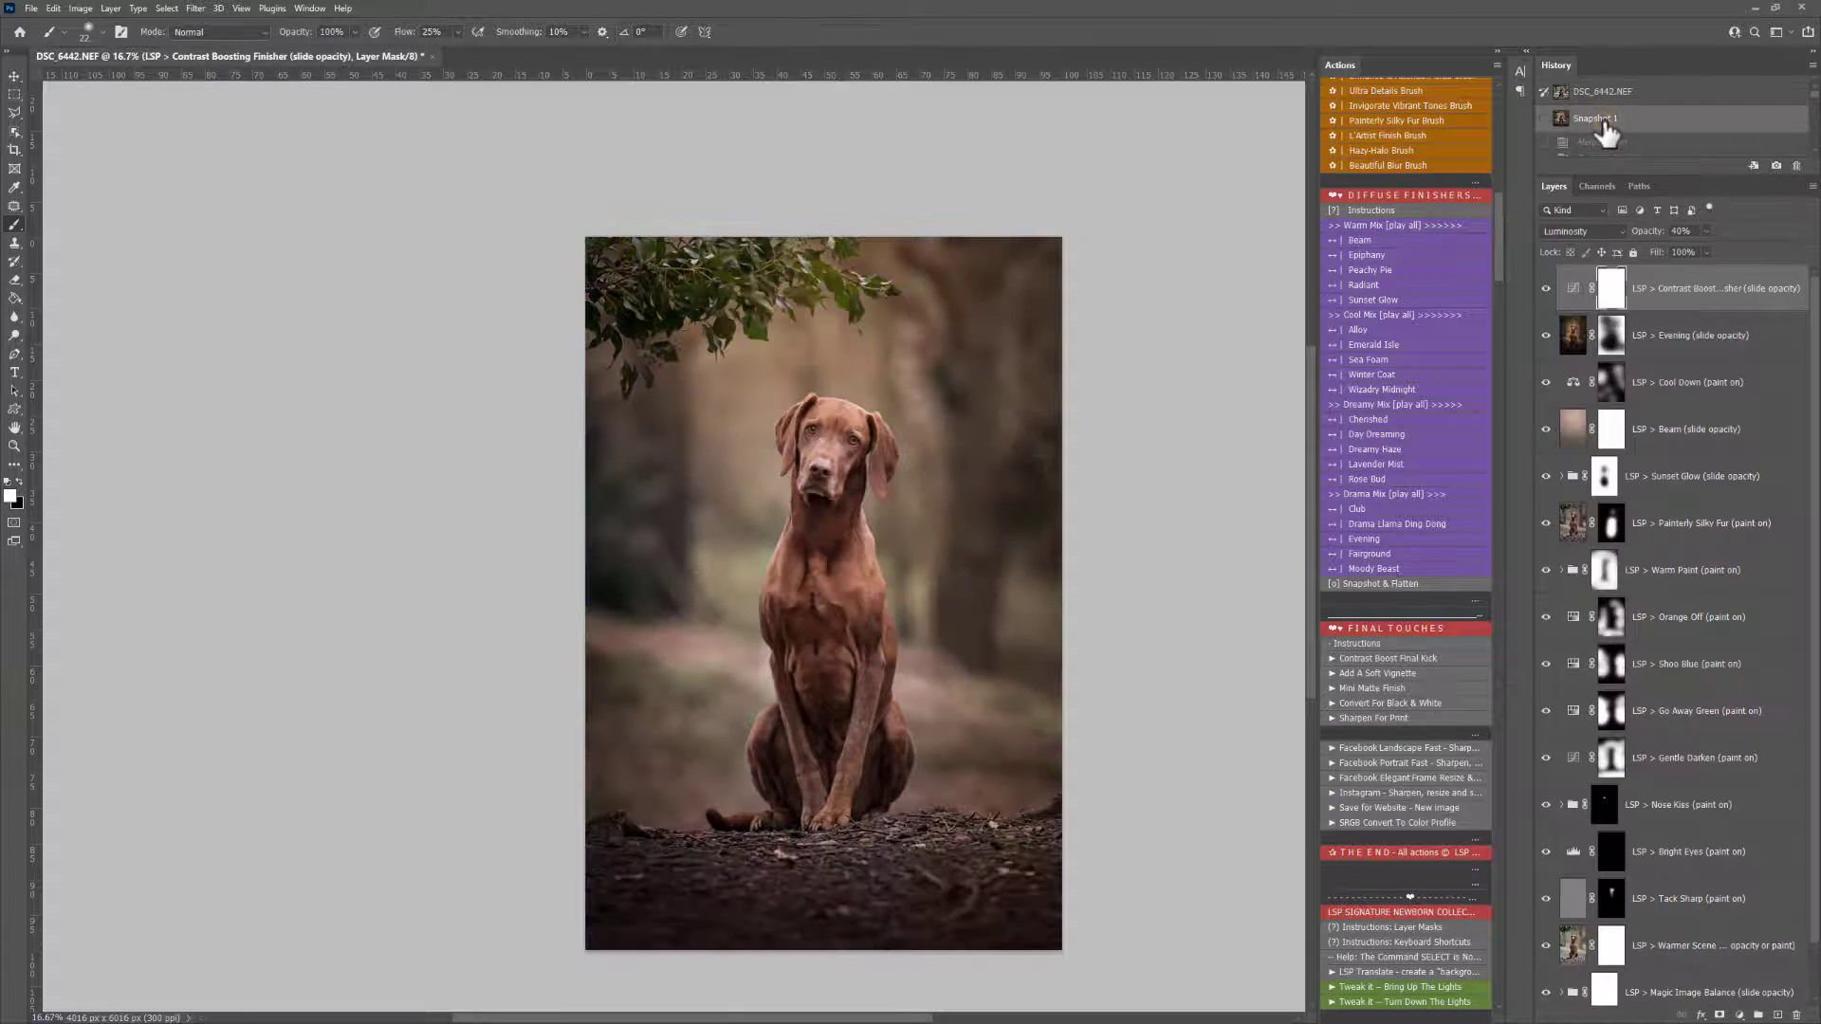
pyautogui.click(1603, 95)
pyautogui.click(1601, 121)
pyautogui.click(1603, 95)
pyautogui.click(1601, 121)
# - Hide the Evening and Beam layers, keeping Cool Down and the contrast boost visible, and save a new history snapshot
pyautogui.moveTo(1546, 290); pyautogui.dragTo(1550, 436)
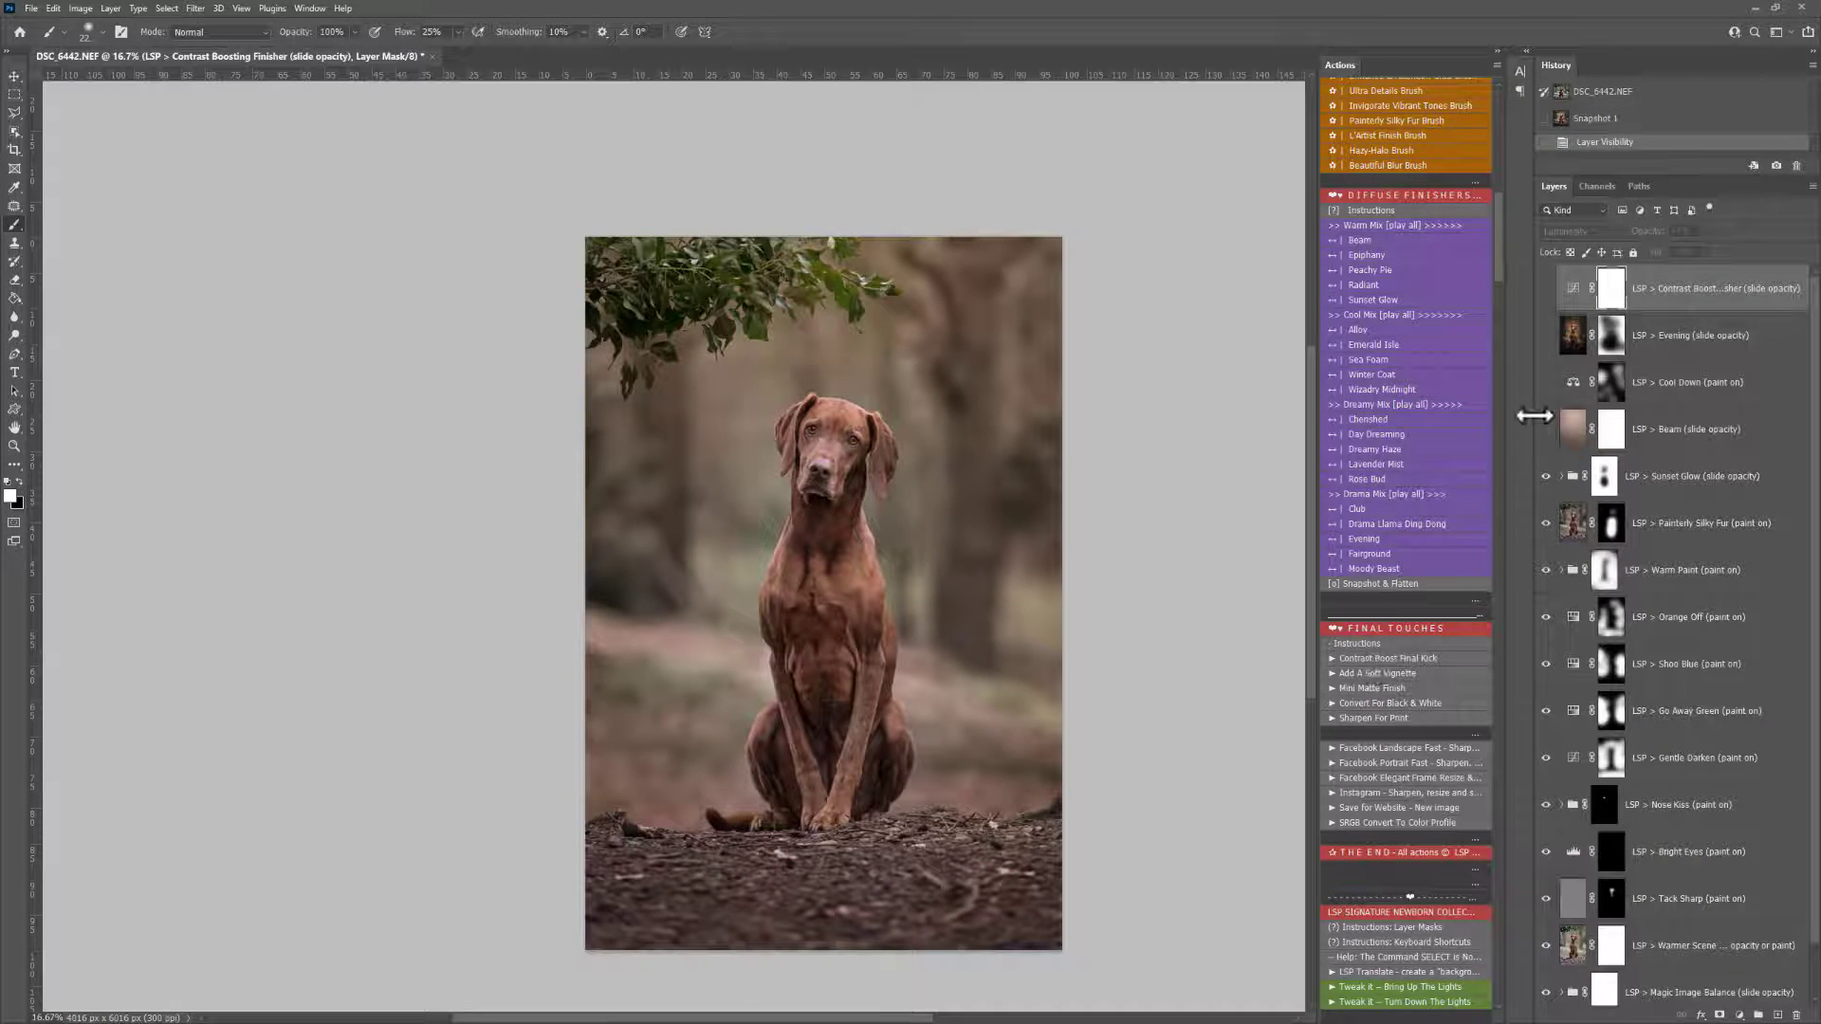
pyautogui.click(1548, 384)
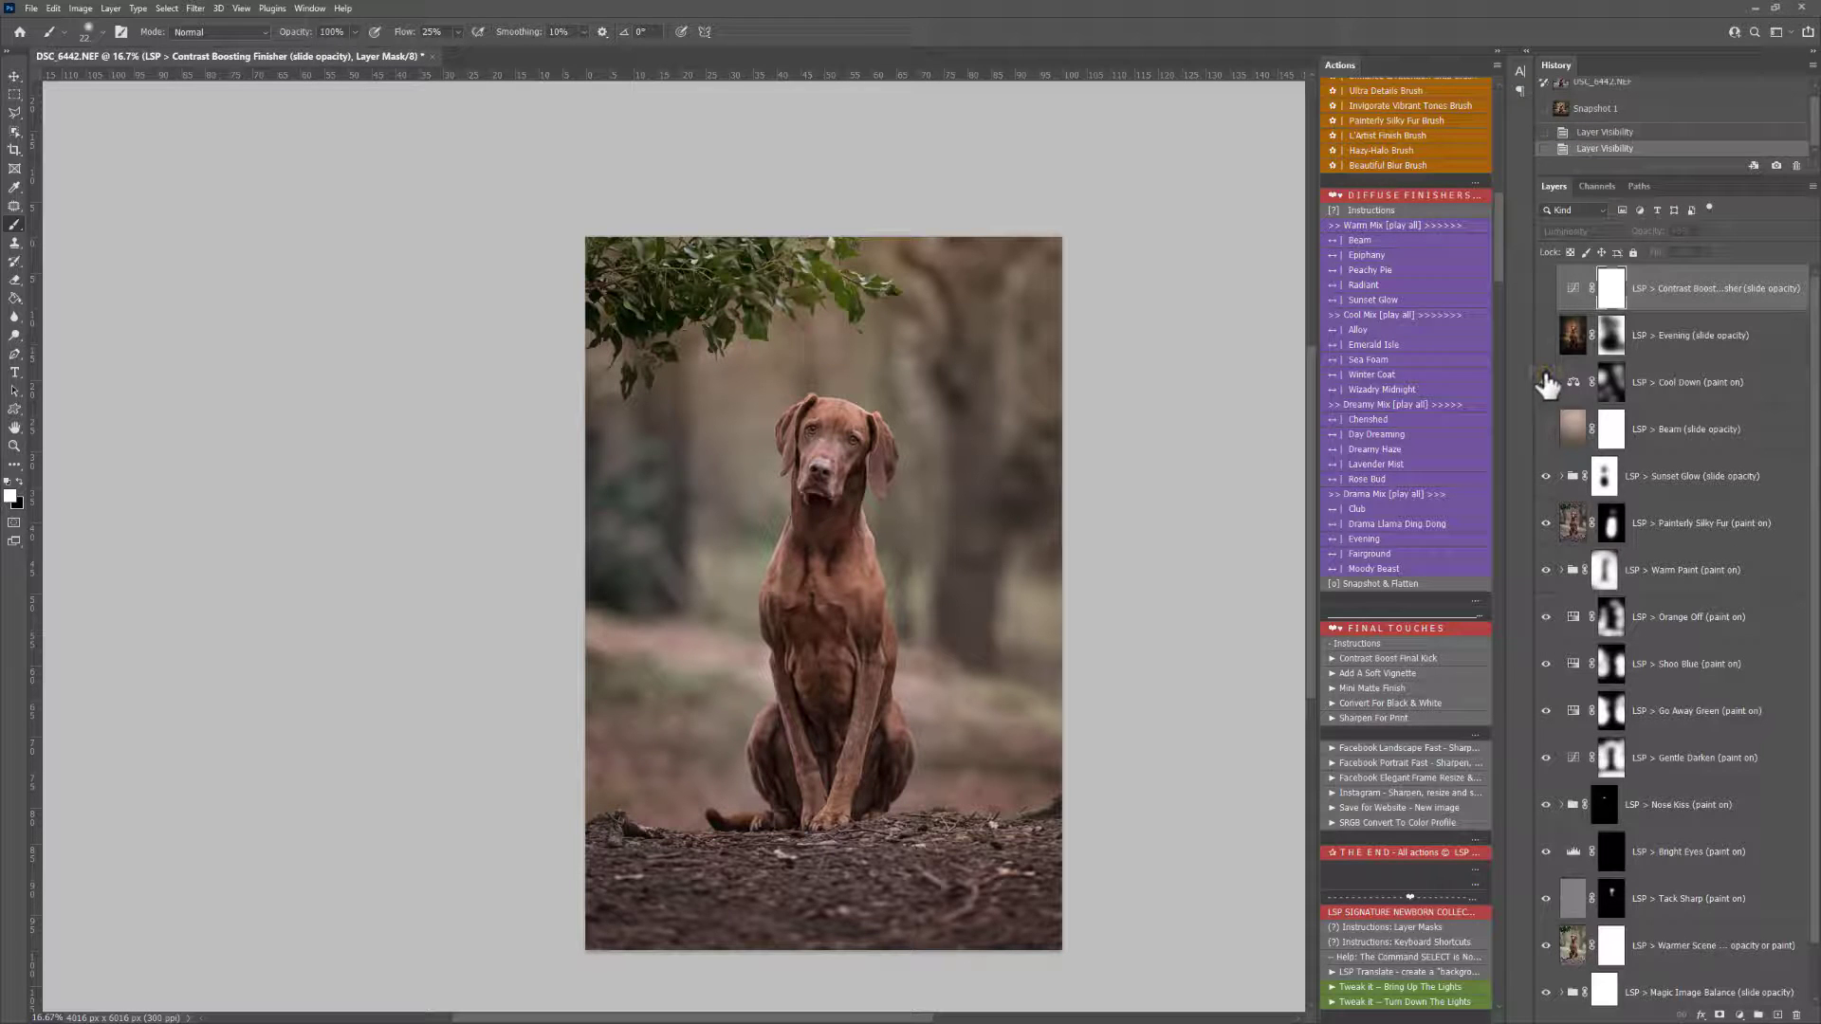
pyautogui.click(1545, 288)
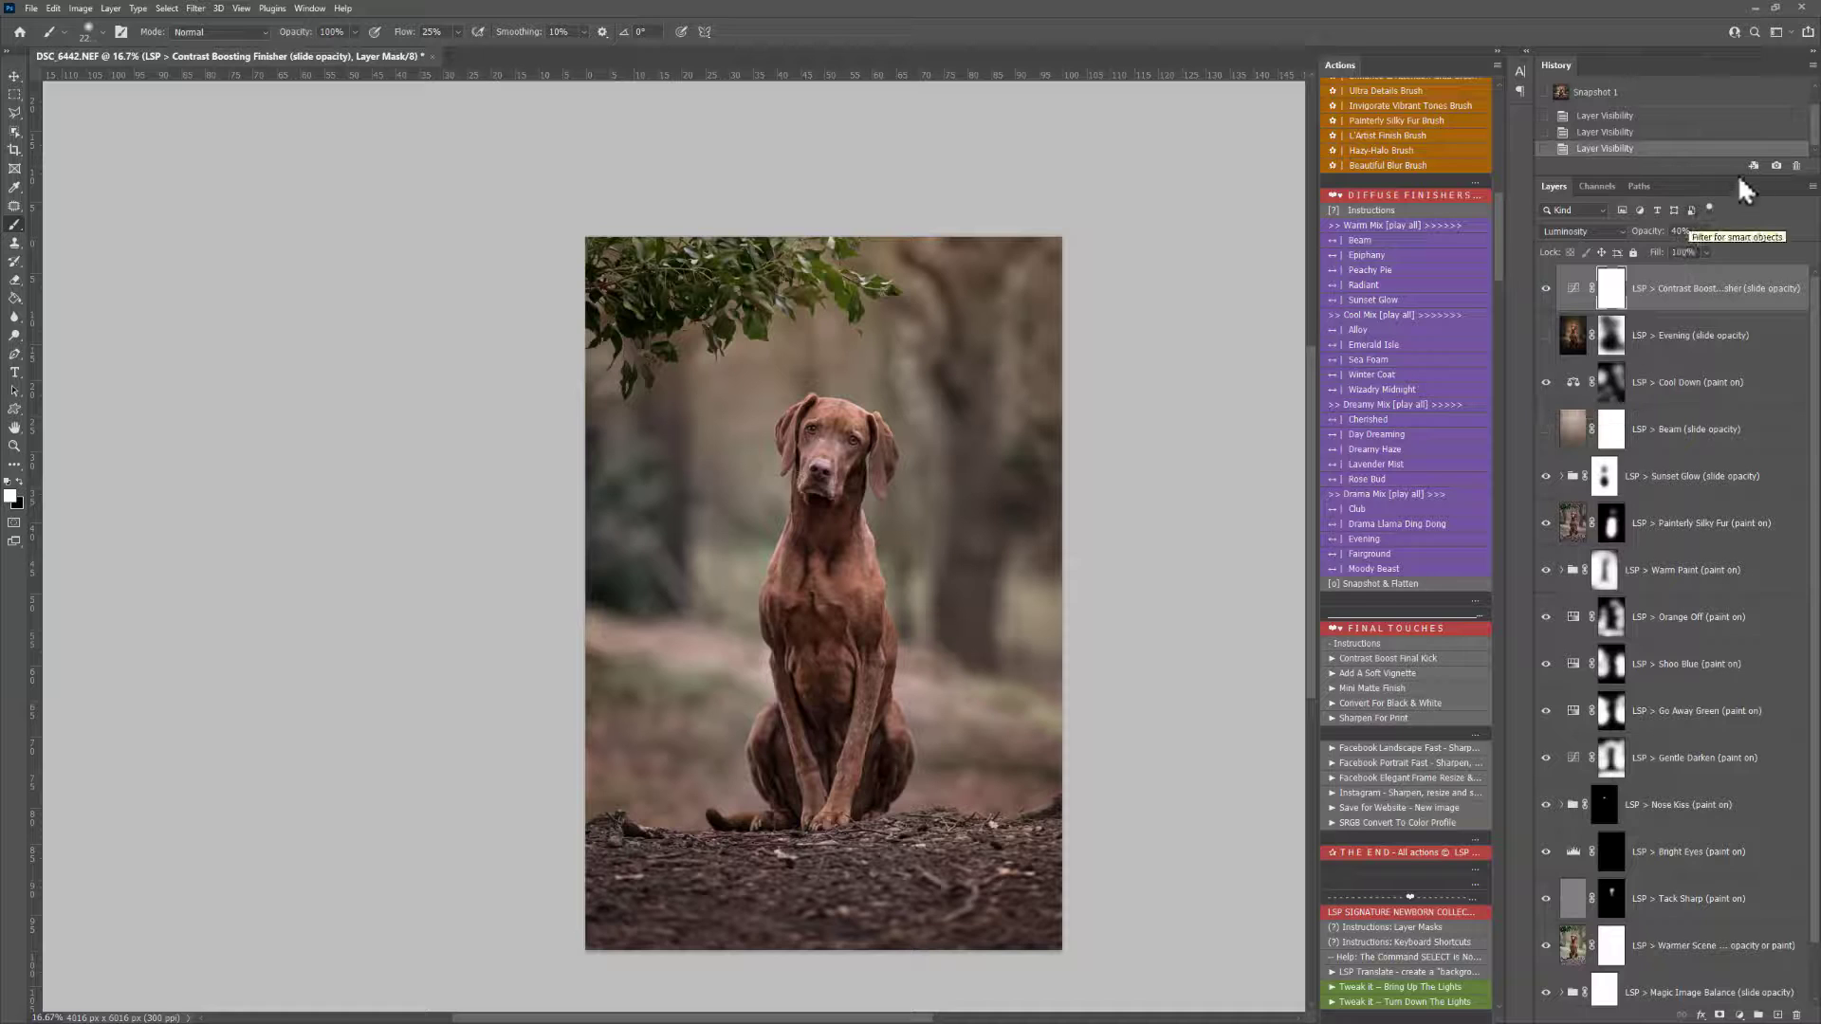
pyautogui.click(1776, 166)
pyautogui.scroll(2, 1612, 128)
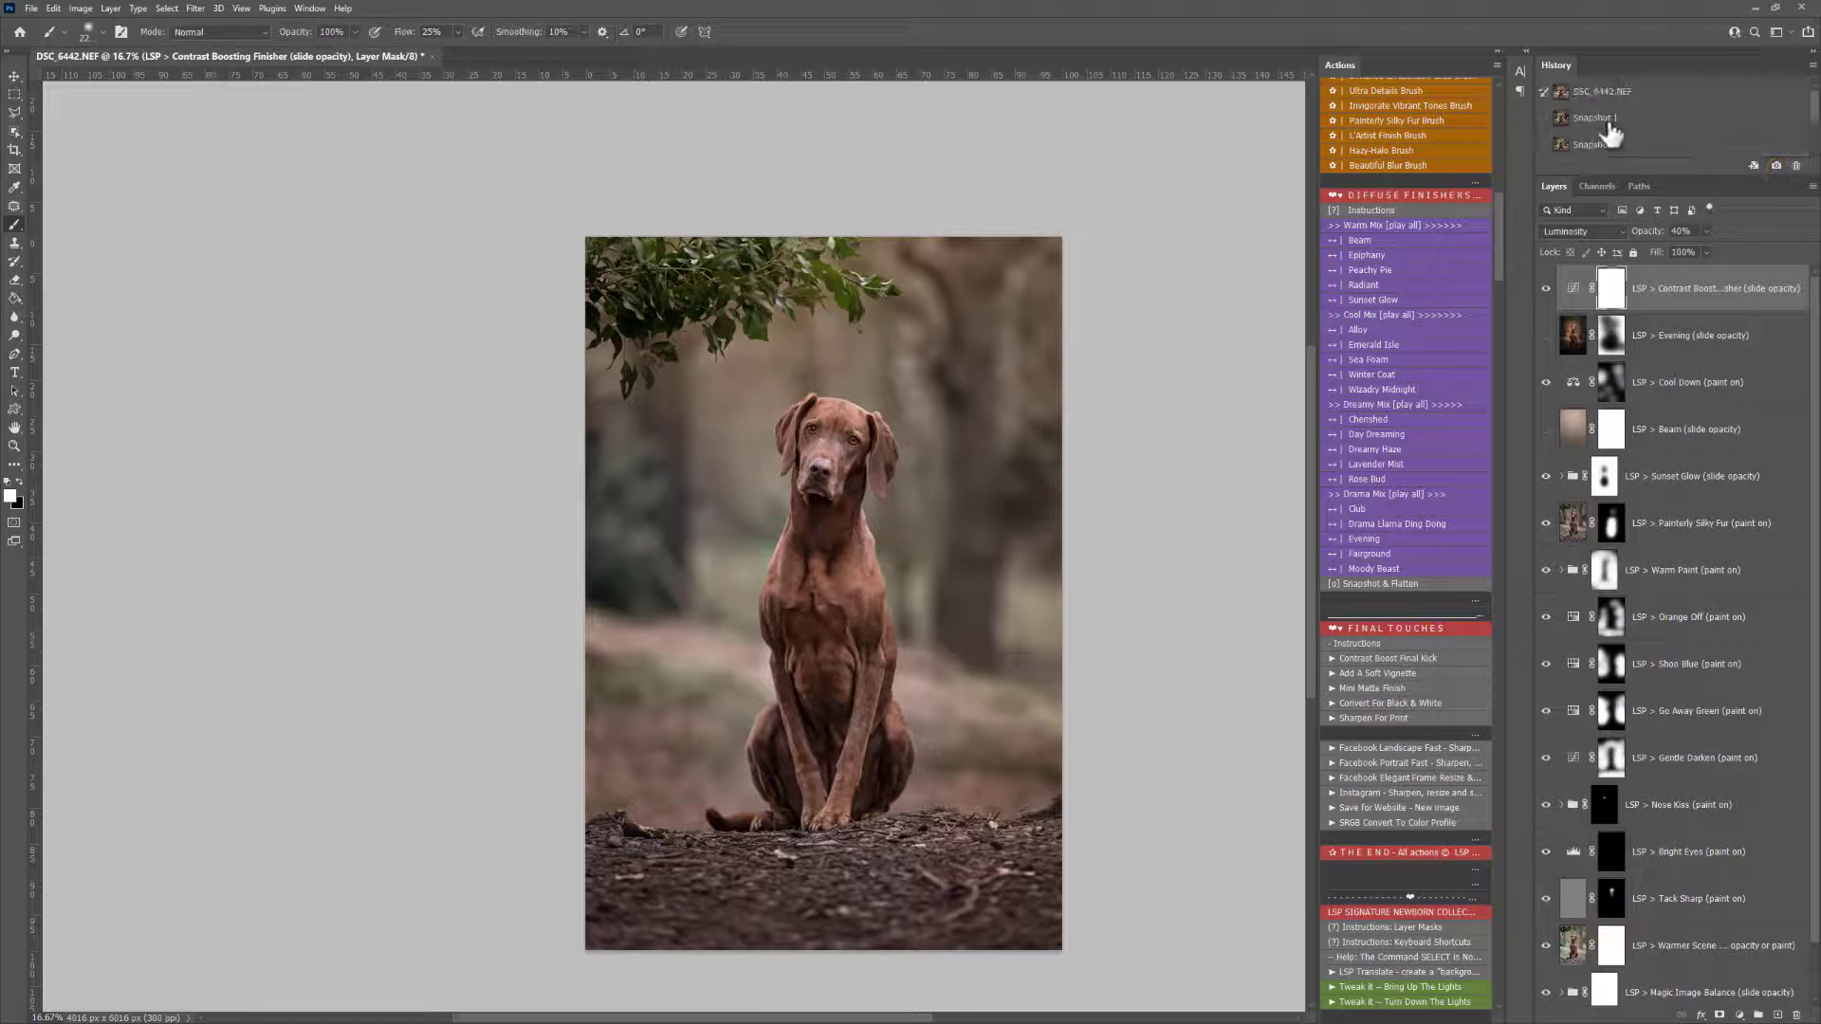
# - Compare Snapshot 1, Snapshot 2 and the original photo in the history, finishing on Snapshot 2
pyautogui.click(1602, 118)
pyautogui.click(1601, 144)
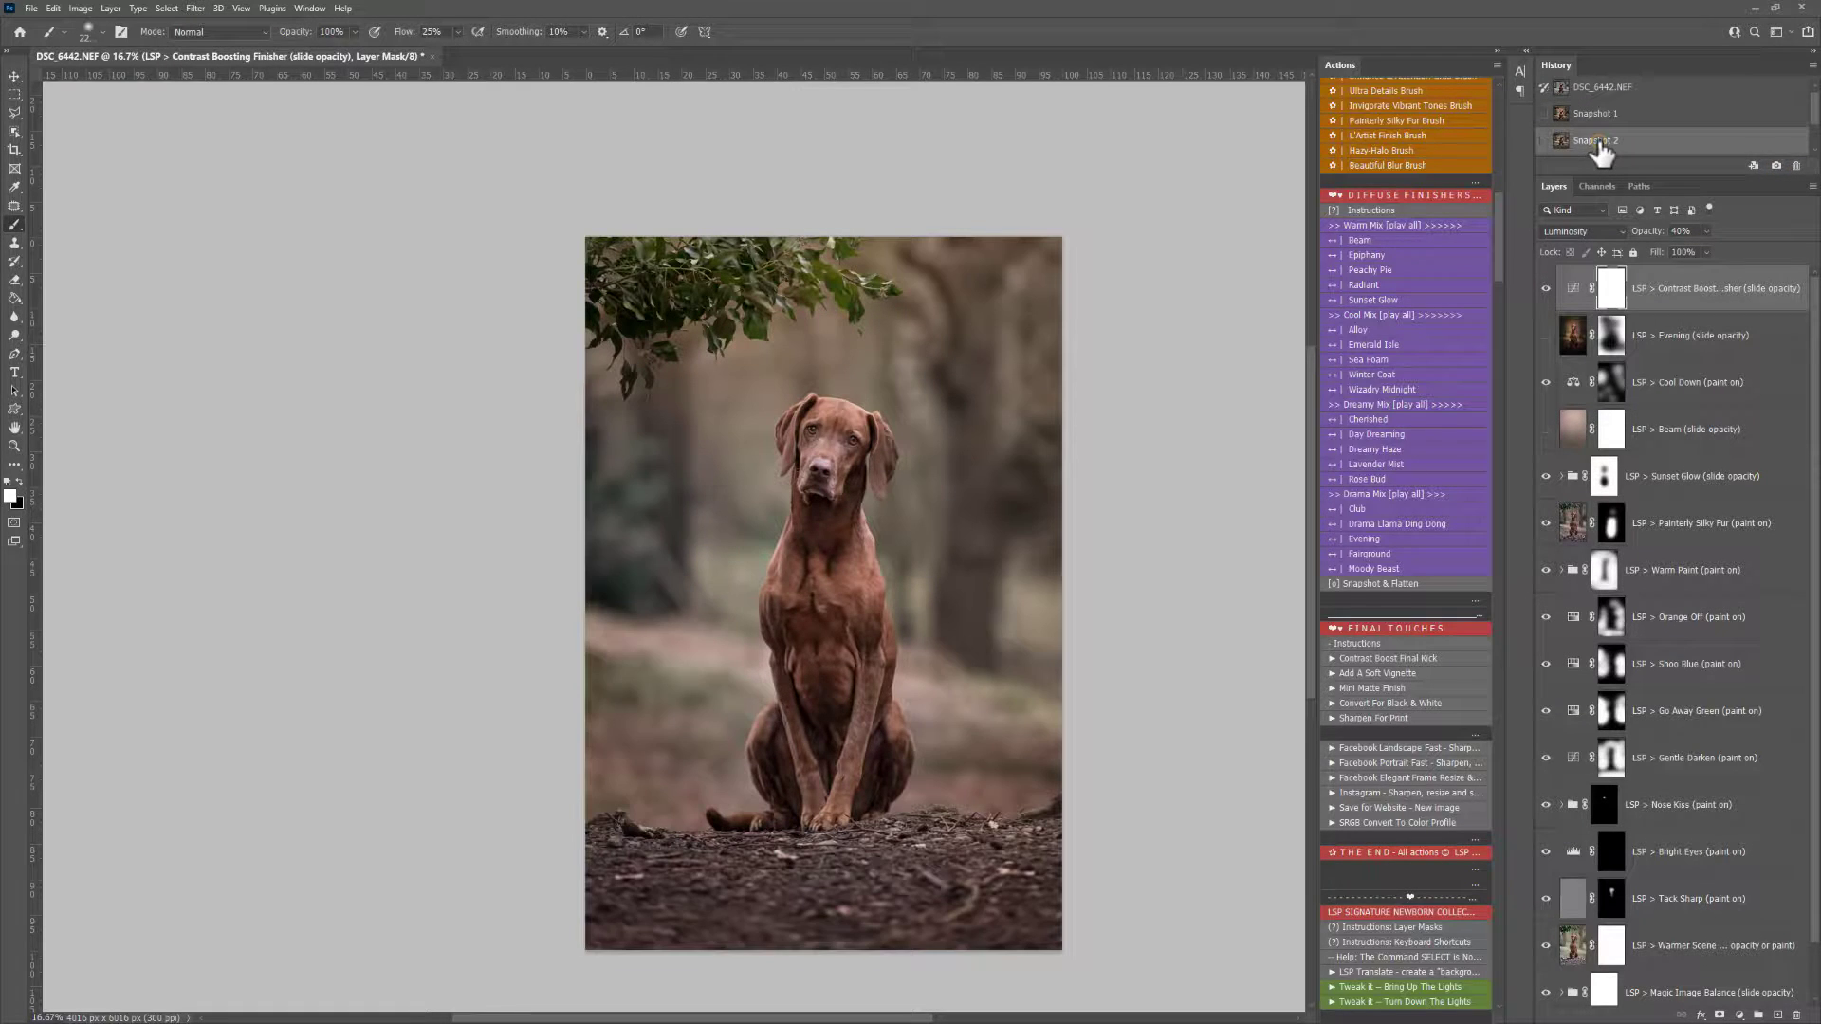
pyautogui.click(1598, 115)
pyautogui.click(1601, 142)
pyautogui.click(1597, 114)
pyautogui.click(1601, 143)
pyautogui.click(1607, 116)
pyautogui.click(1611, 86)
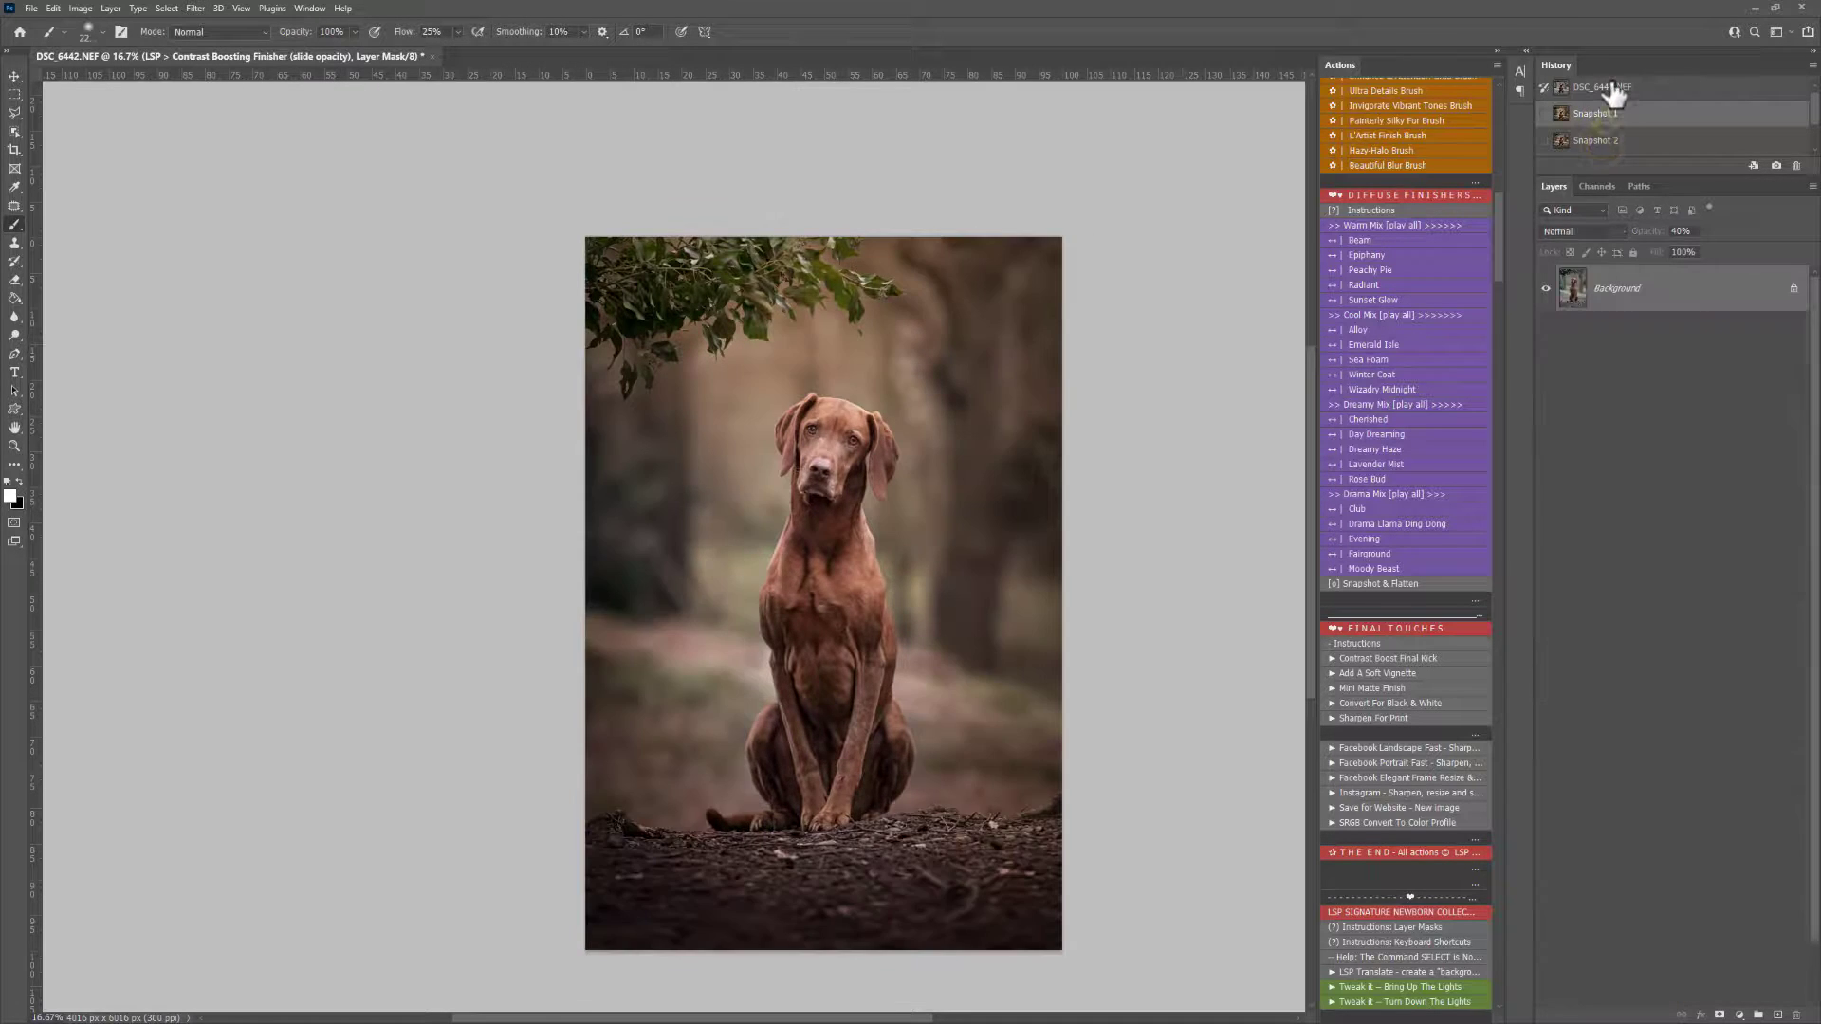
pyautogui.click(1607, 145)
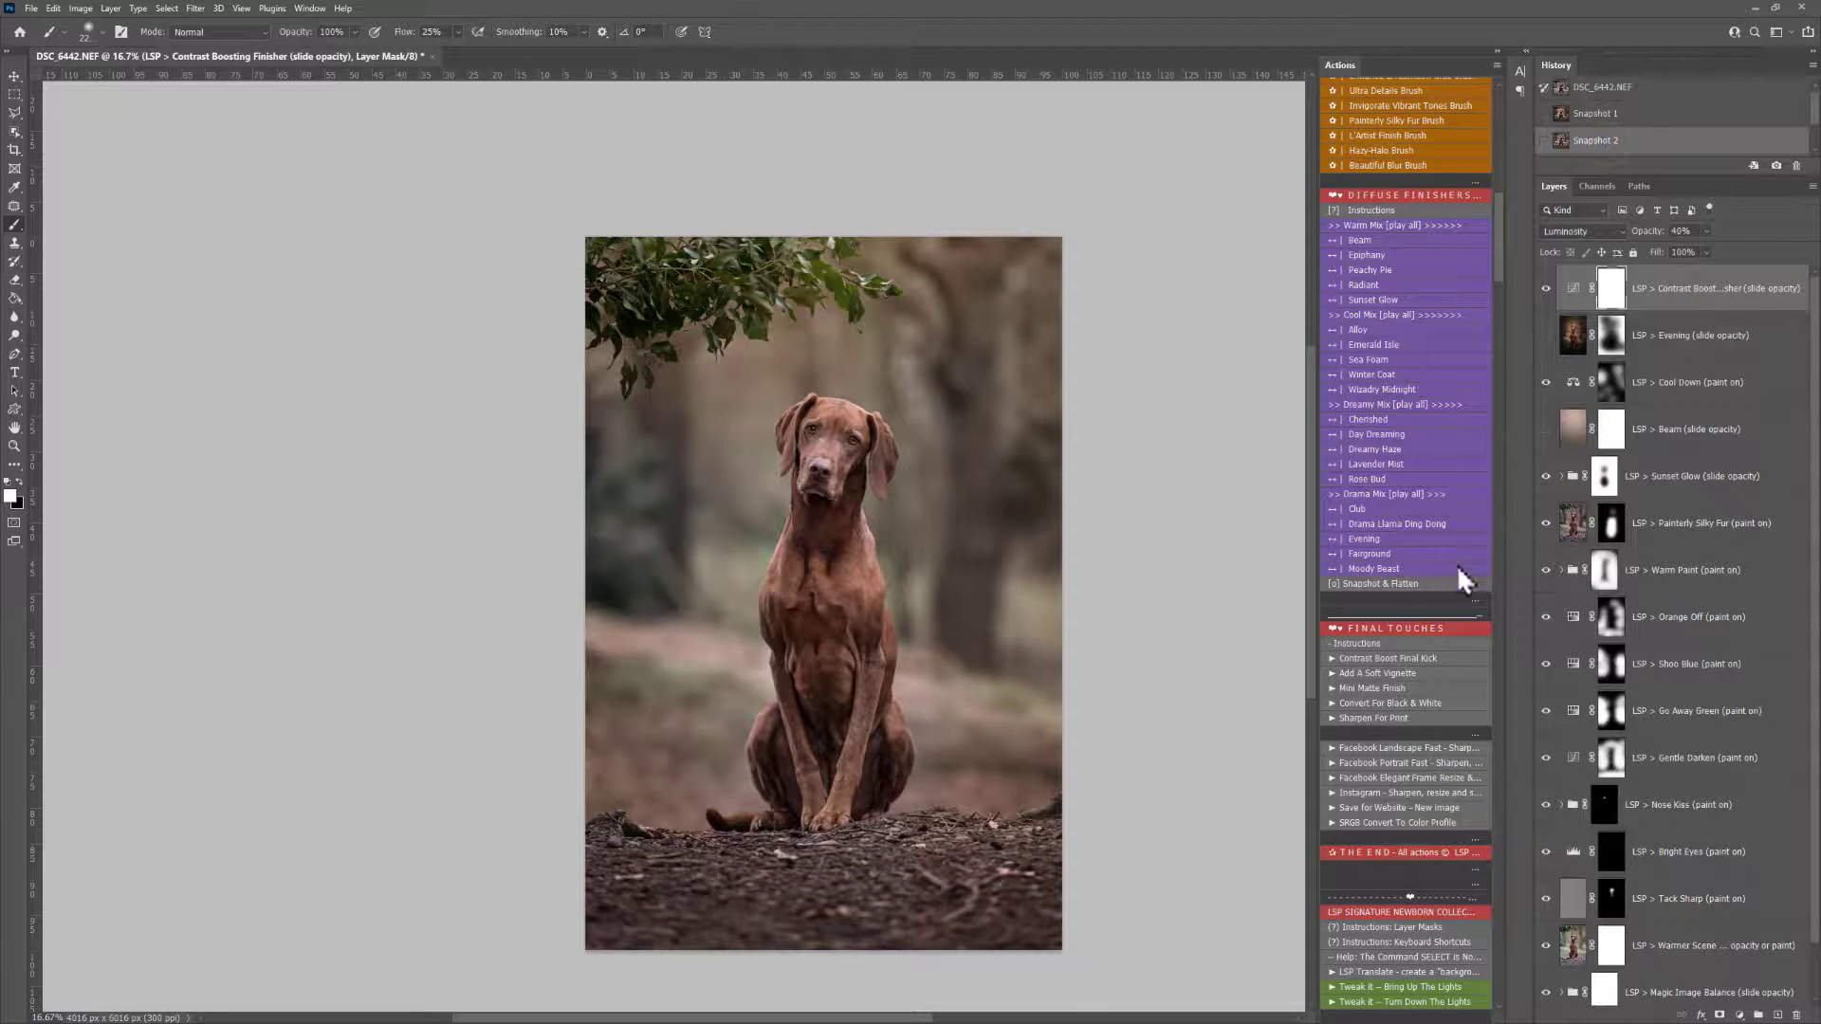
pyautogui.click(1601, 114)
pyautogui.click(1603, 142)
pyautogui.click(1602, 88)
pyautogui.click(1603, 144)
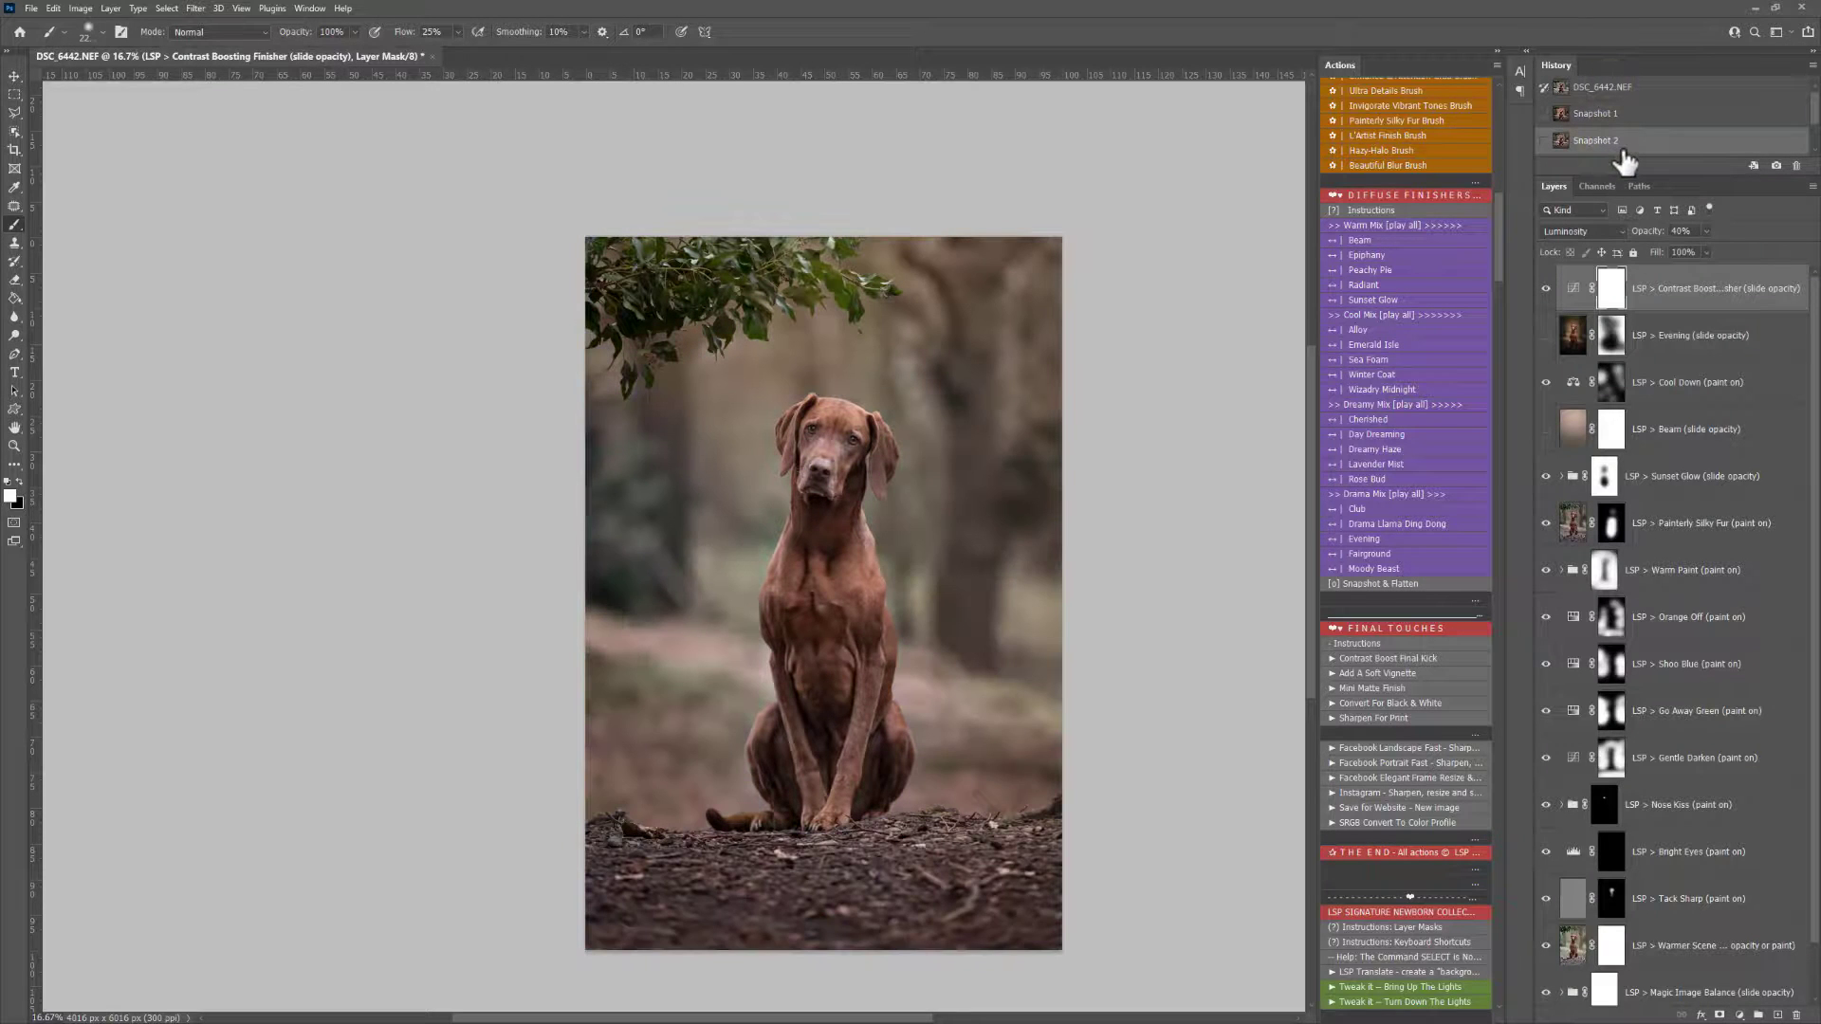